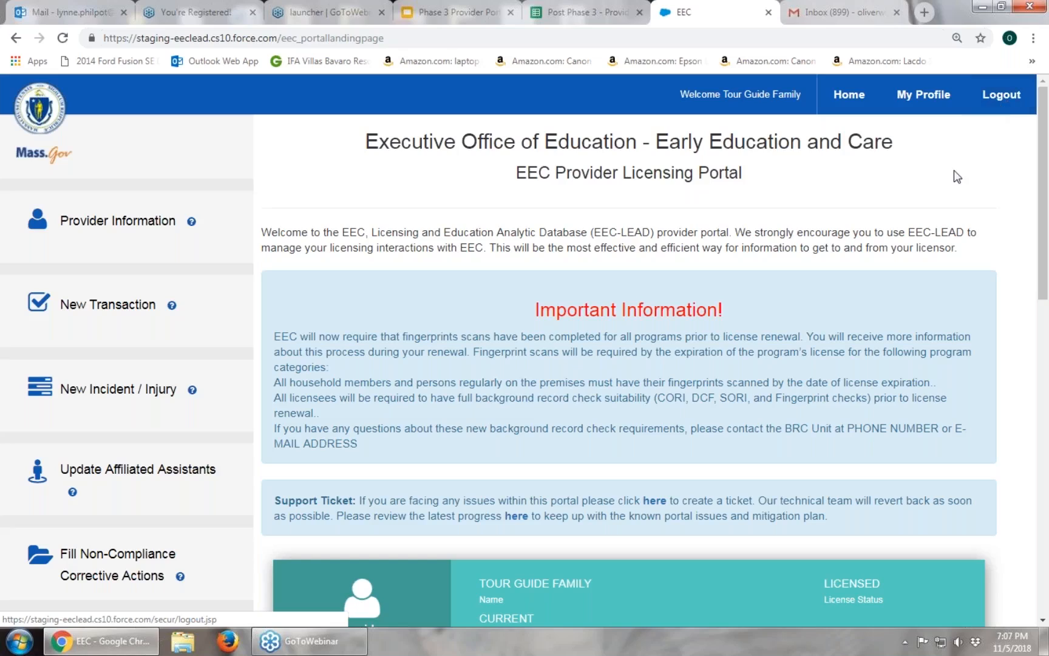
# Open the Create New Ticket helpdesk form in a new tab and expand the 'I need assistance with' topic list.
pyautogui.scroll(-3, 892, 285)
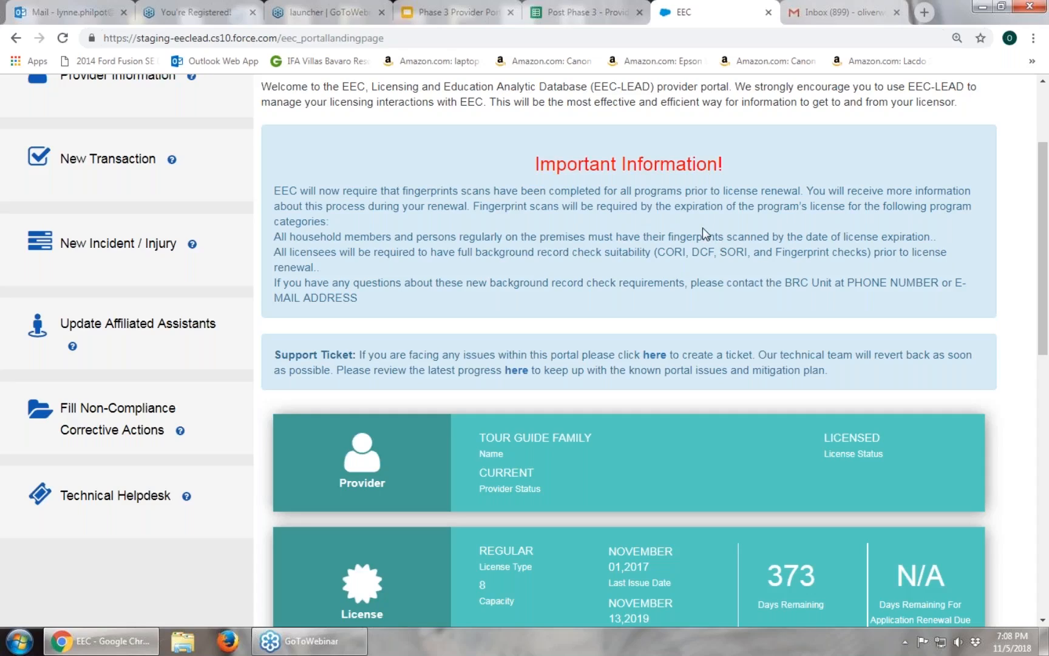
pyautogui.scroll(-2, 703, 231)
pyautogui.scroll(-1, 611, 245)
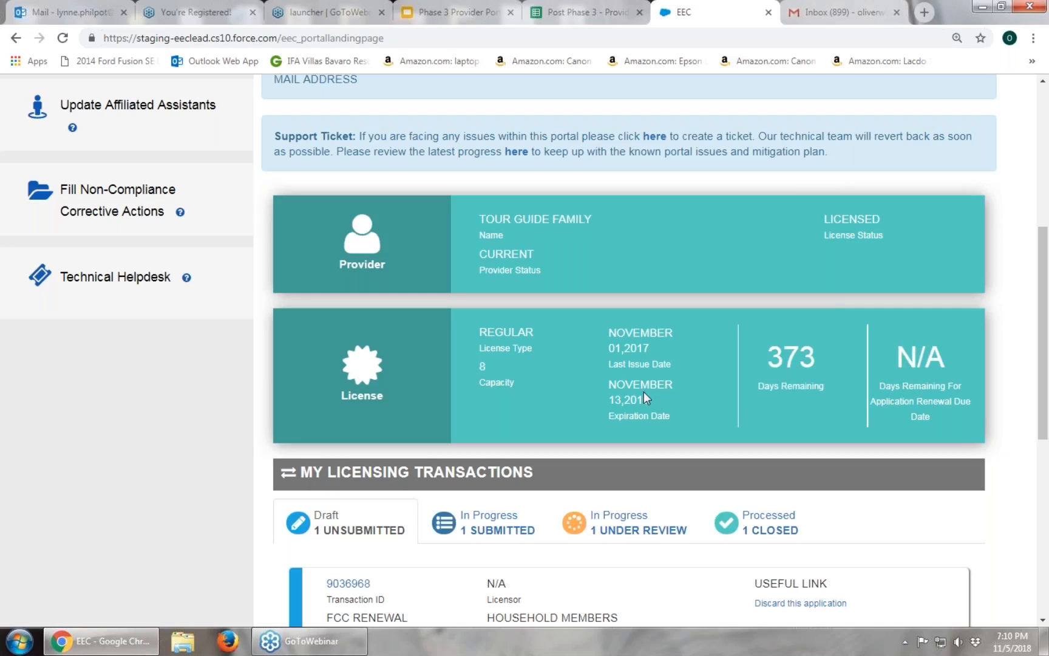
pyautogui.scroll(1, 388, 380)
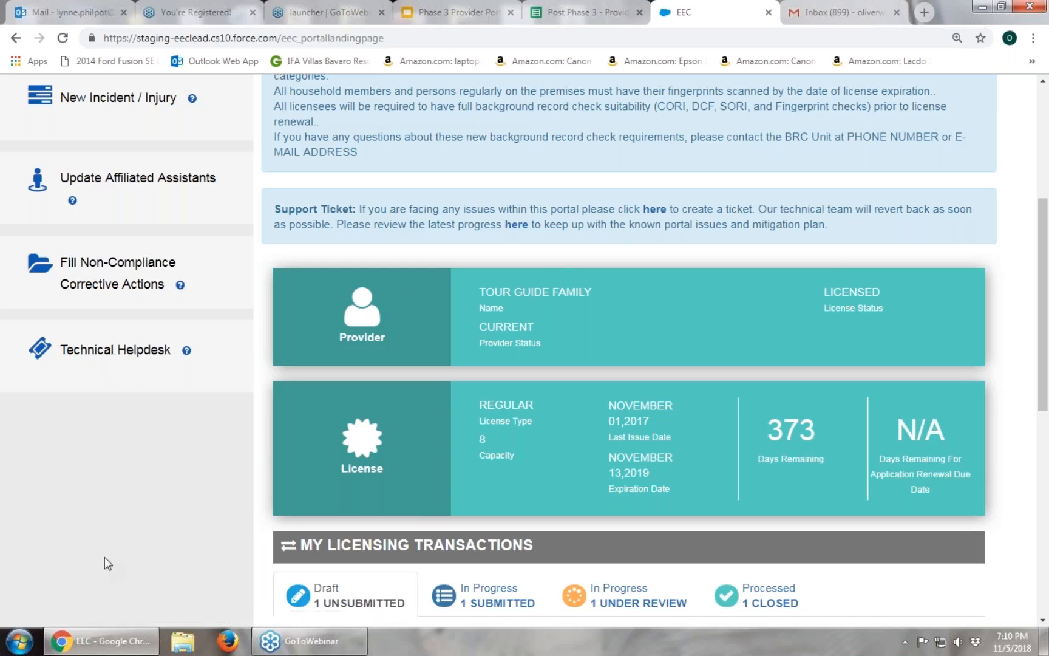
pyautogui.click(653, 210)
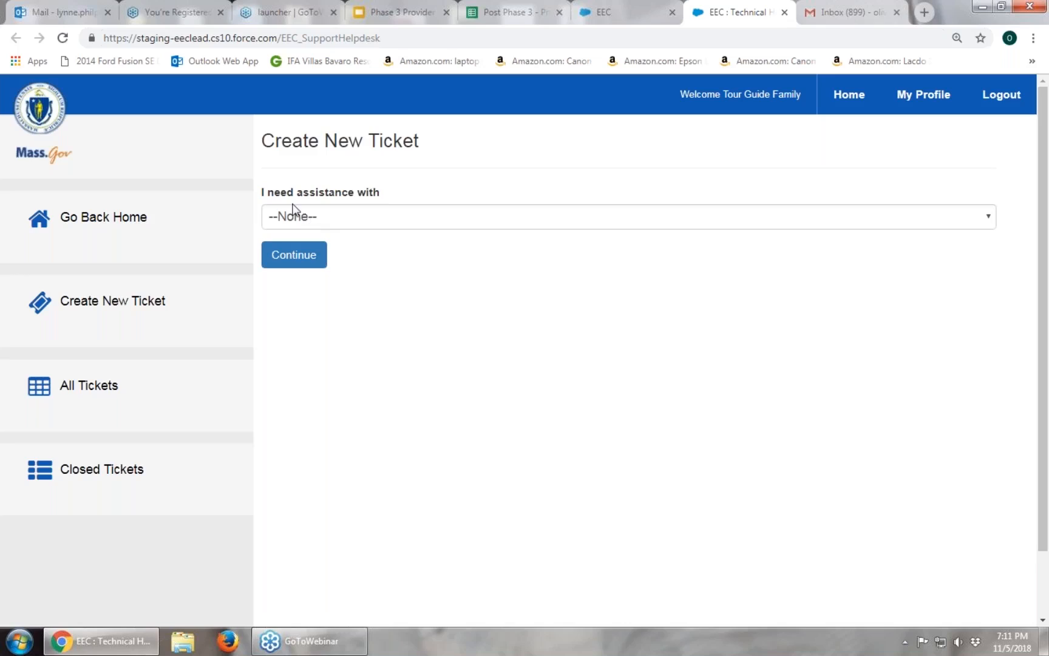
pyautogui.click(990, 218)
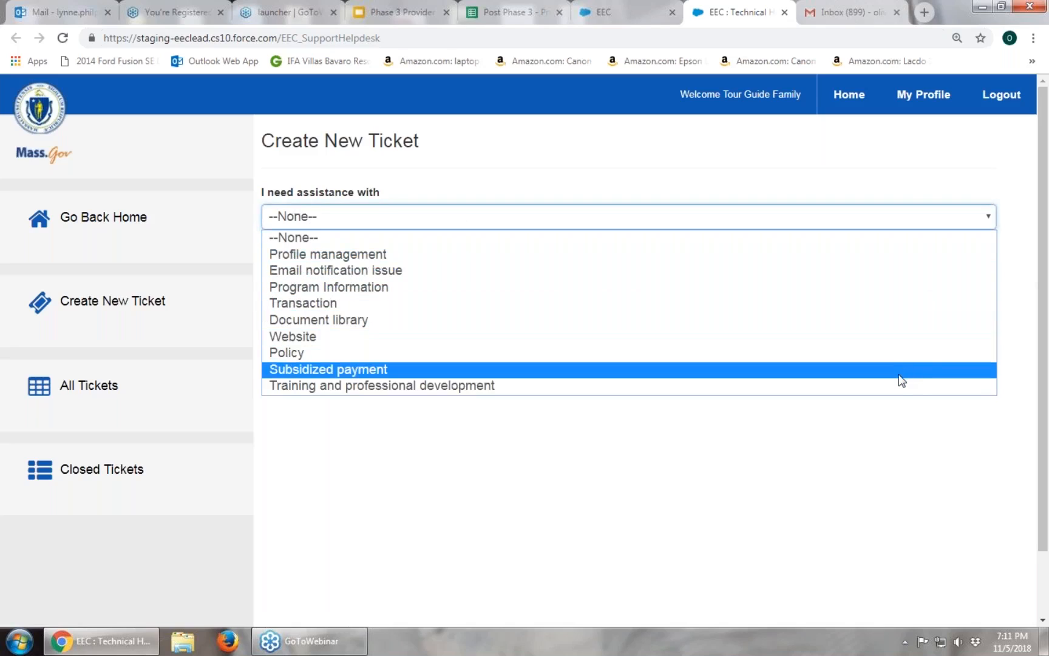
pyautogui.click(852, 312)
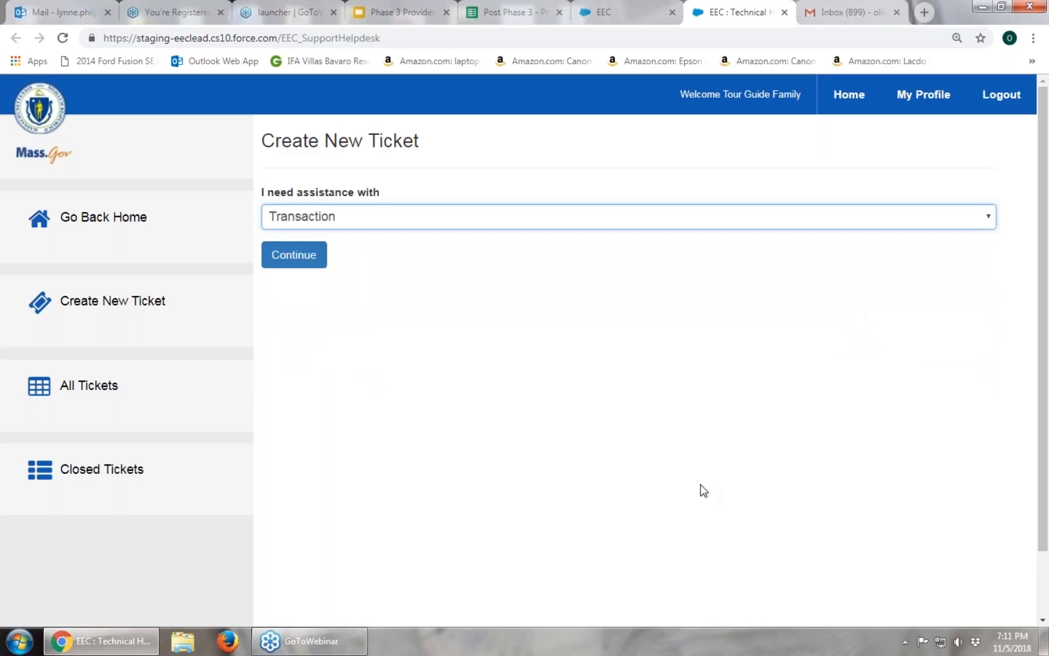
pyautogui.click(314, 261)
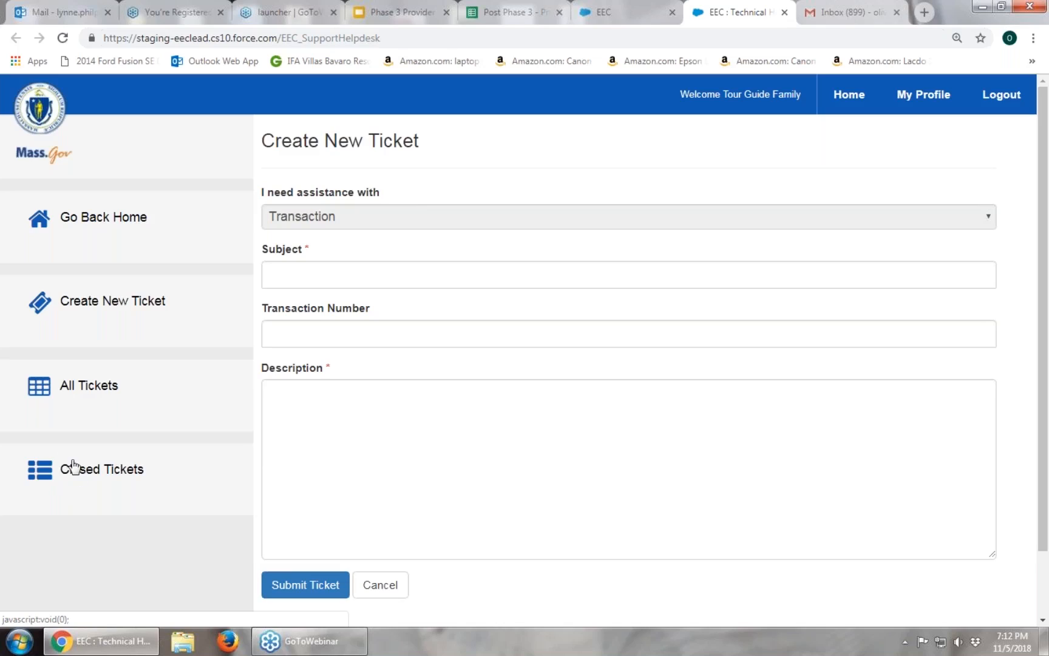
pyautogui.click(381, 585)
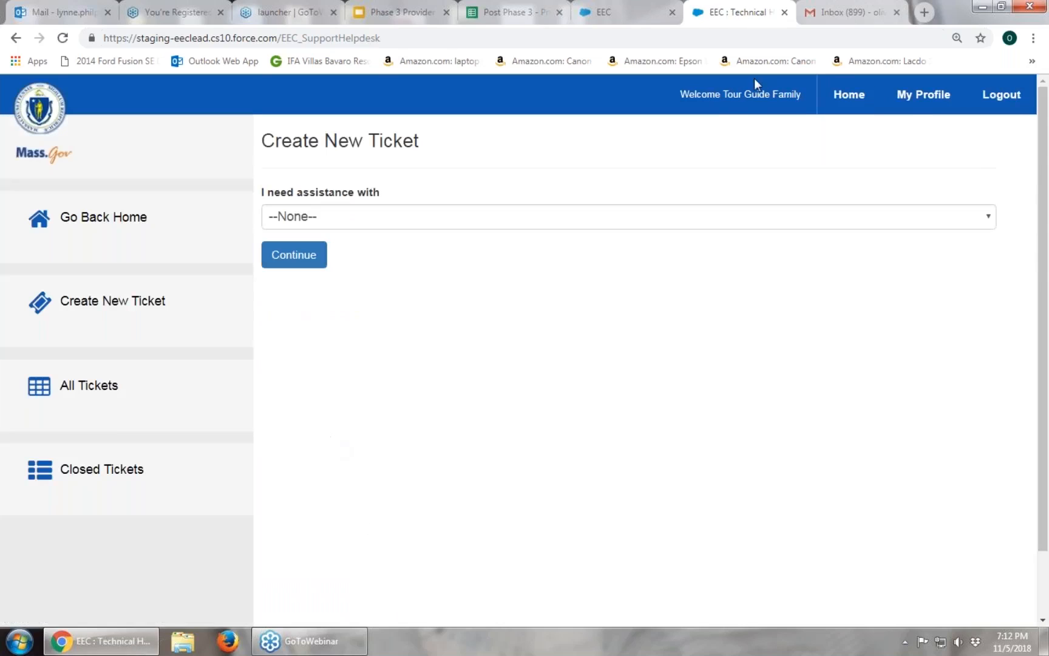
# Go Home from the ticket form and look over the landing page with its Technical Helpdesk link.
pyautogui.click(856, 100)
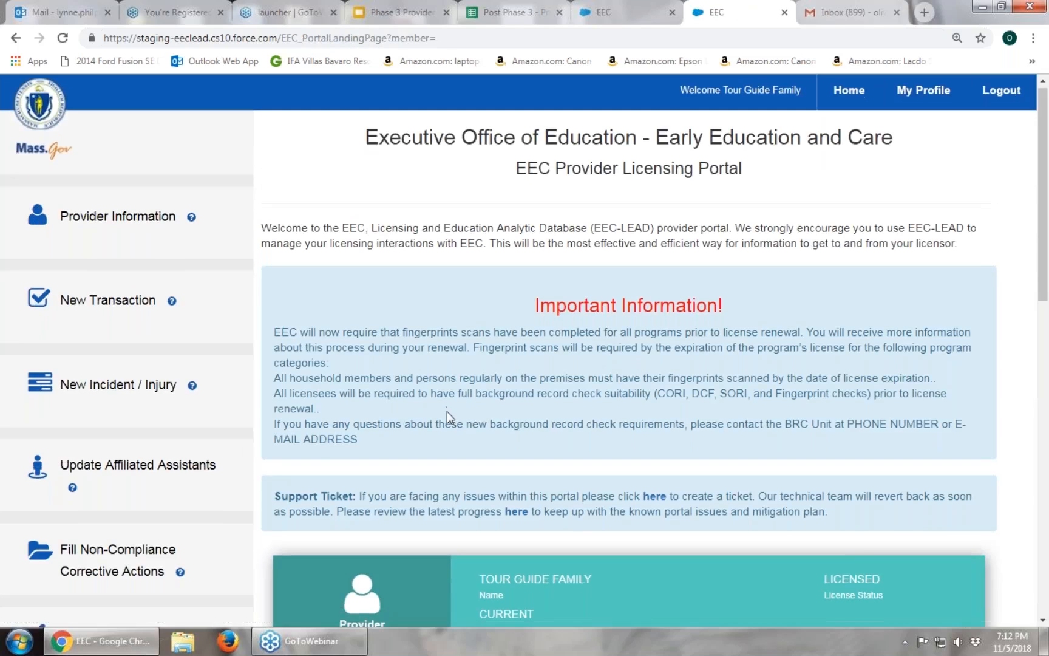
pyautogui.scroll(-3, 414, 381)
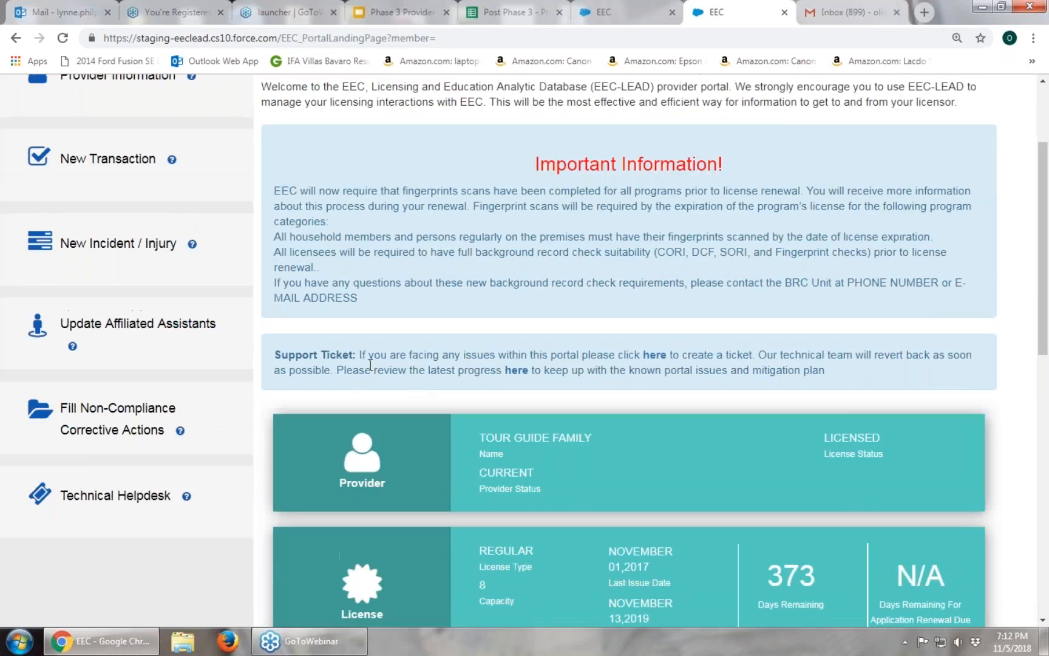
pyautogui.scroll(2, 371, 365)
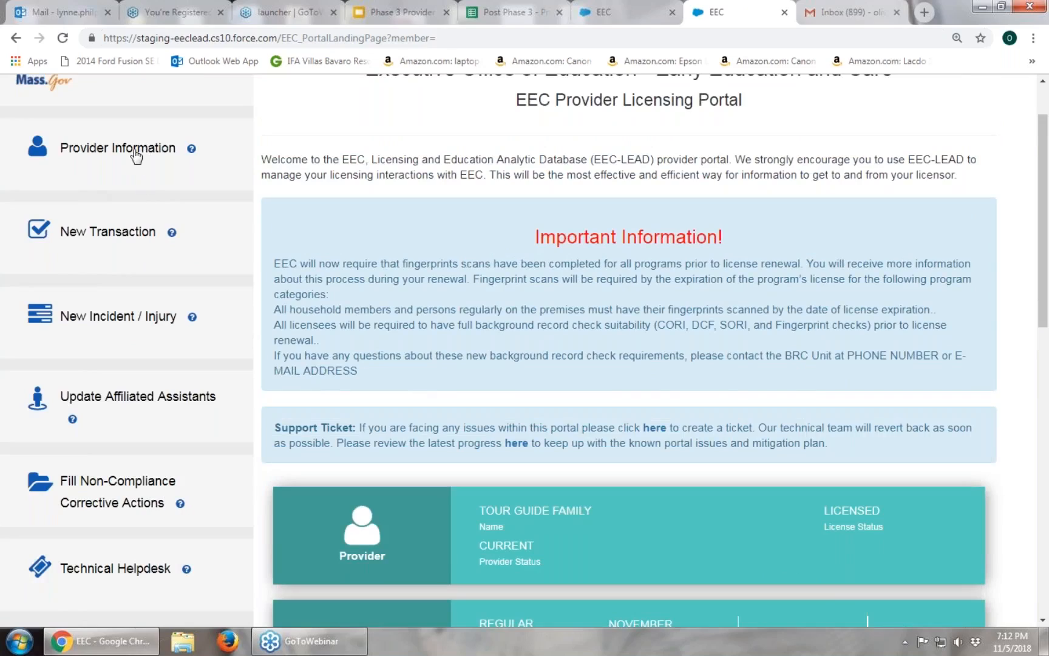
pyautogui.click(136, 156)
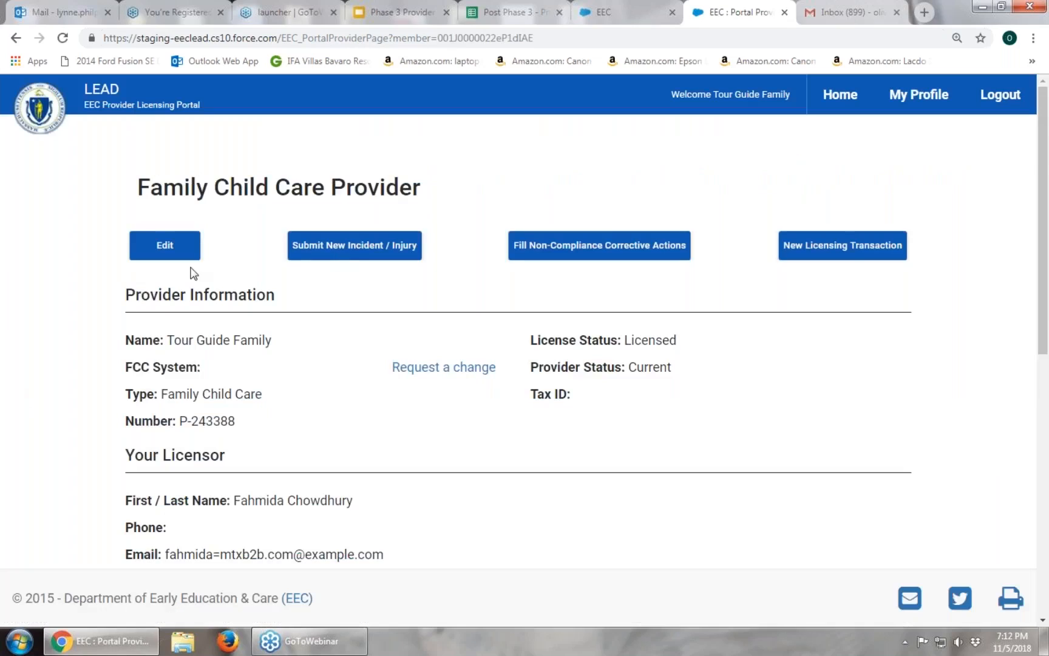
pyautogui.scroll(-1, 12, 321)
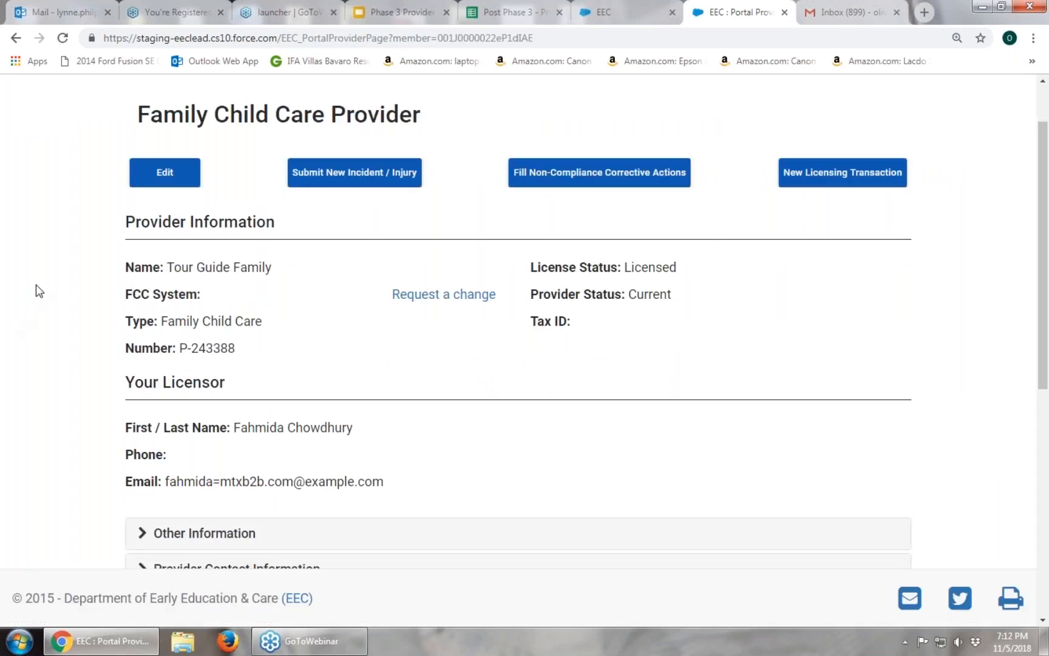
pyautogui.scroll(-1, 36, 284)
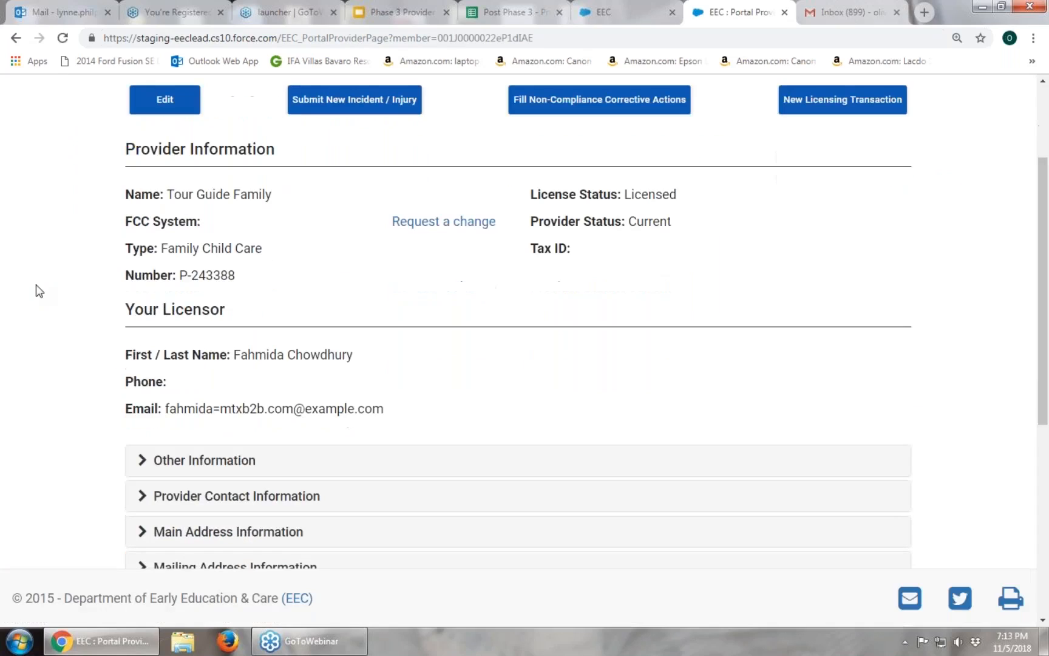
pyautogui.scroll(-1, 36, 284)
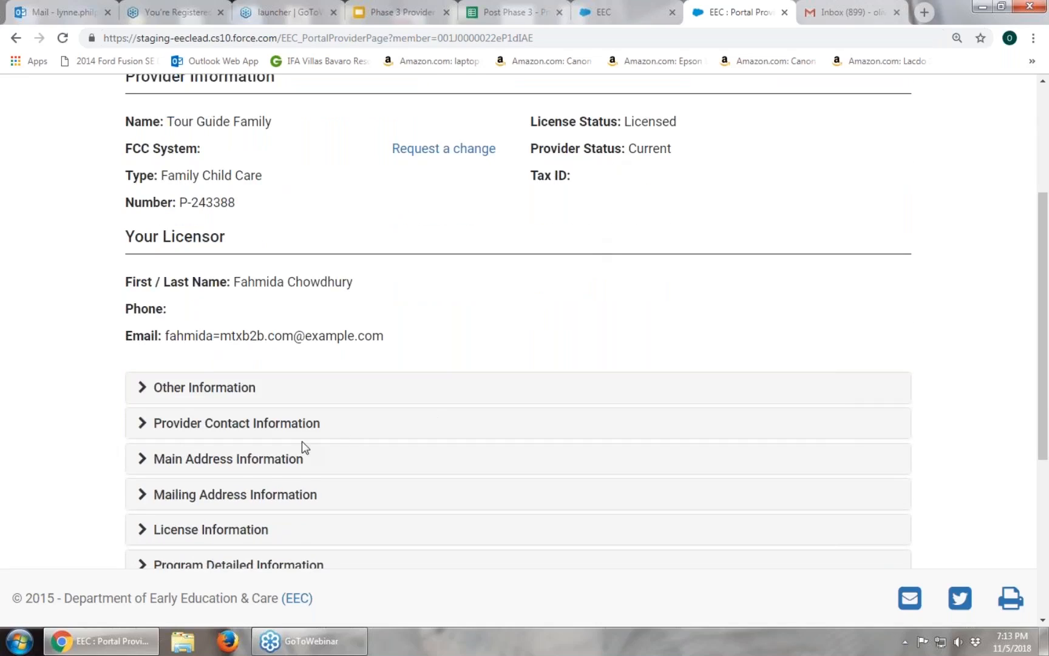
pyautogui.scroll(-1, 368, 397)
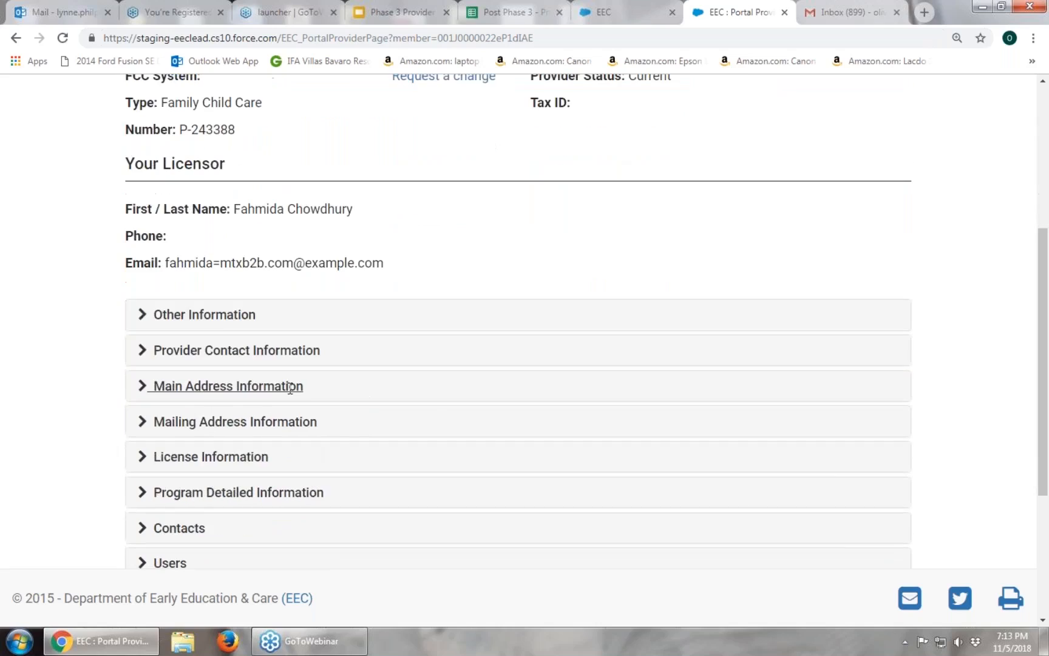
pyautogui.click(250, 386)
pyautogui.click(250, 386)
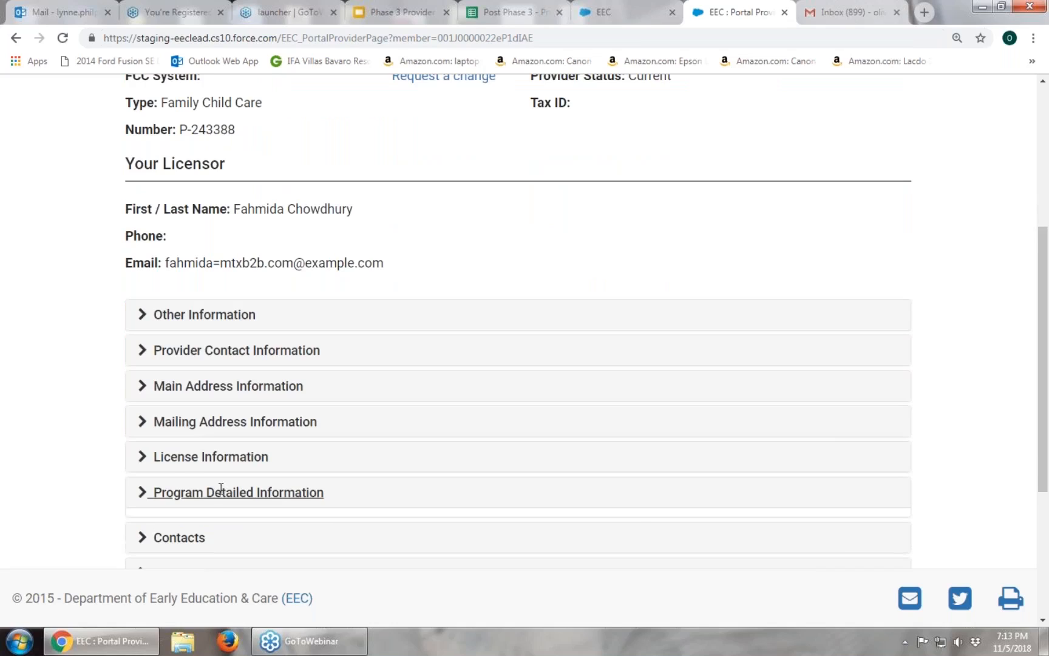
pyautogui.click(220, 491)
pyautogui.scroll(-1, 220, 462)
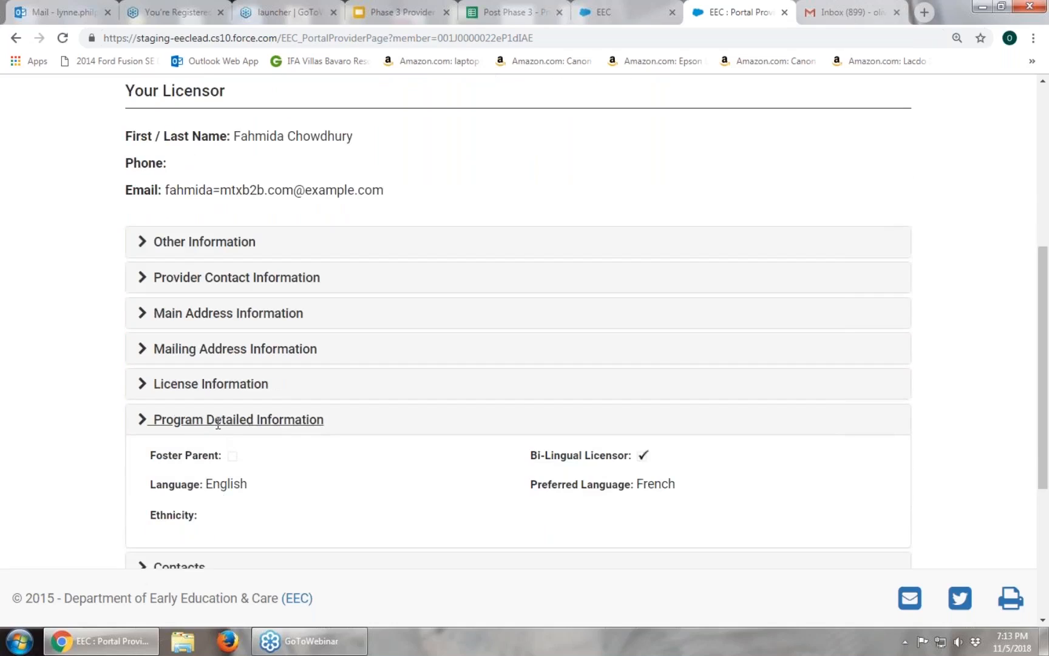
pyautogui.click(218, 424)
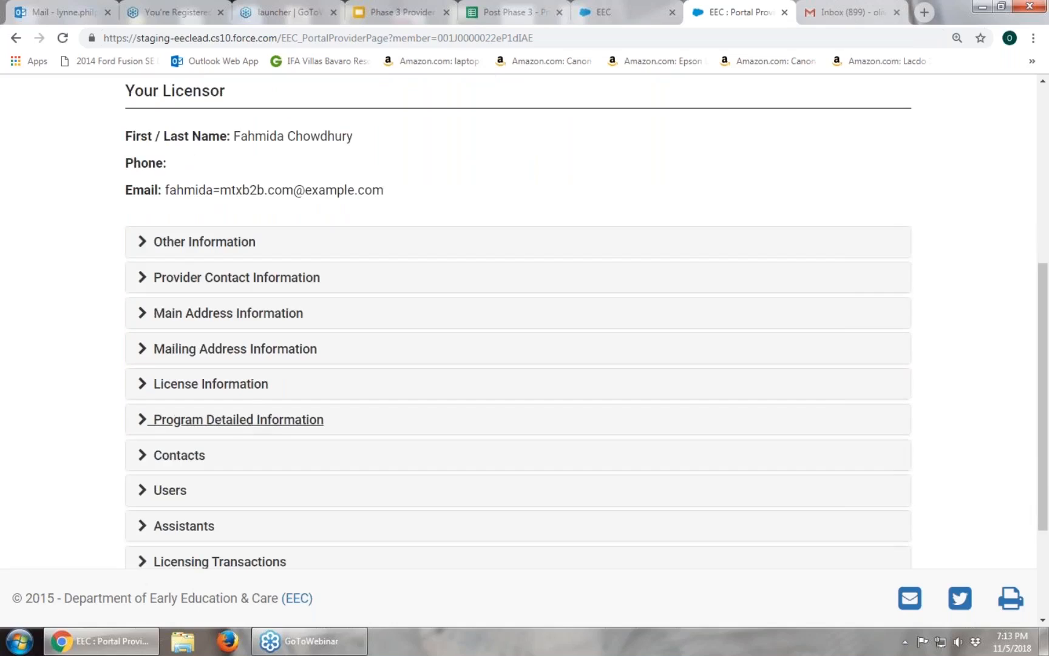
pyautogui.click(251, 384)
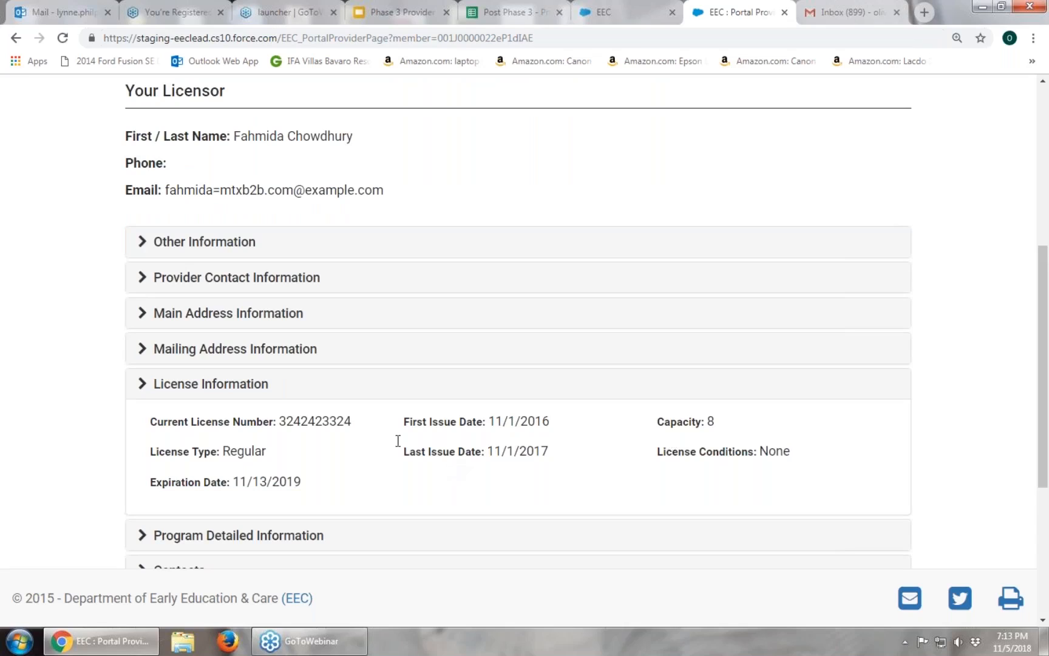
pyautogui.click(225, 386)
pyautogui.scroll(-1, 224, 389)
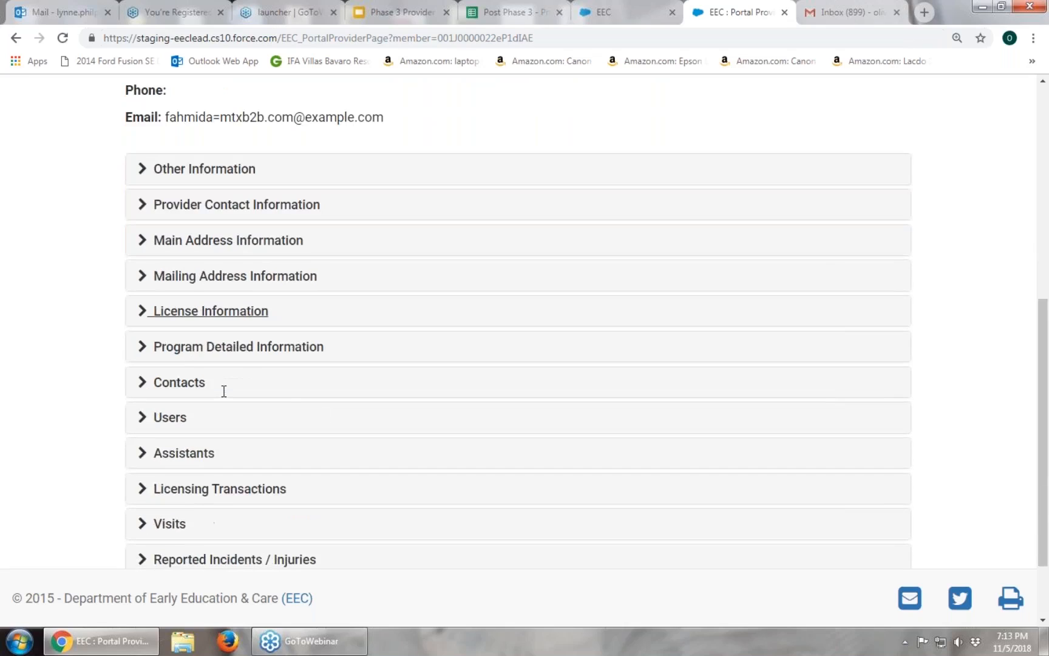
pyautogui.scroll(-2, 224, 391)
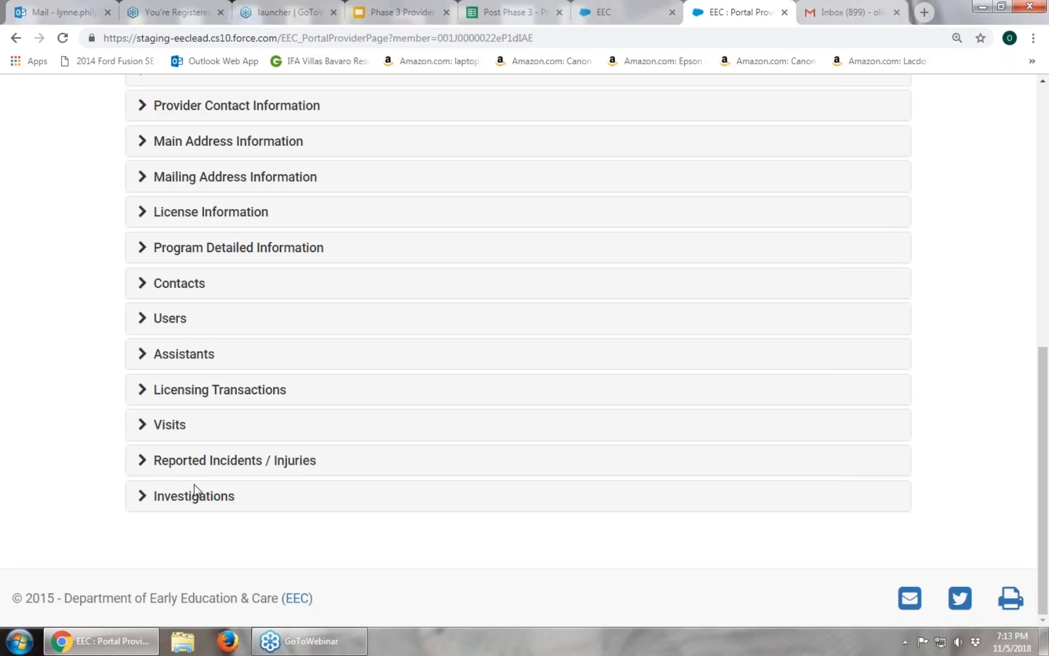
pyautogui.scroll(3, 452, 473)
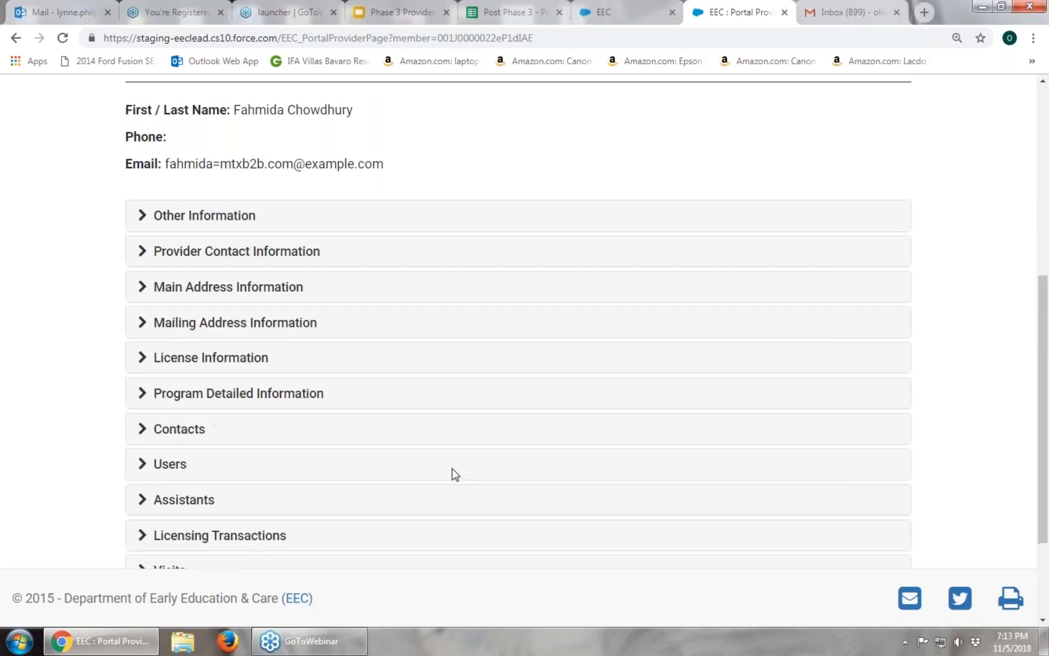
pyautogui.scroll(6, 452, 474)
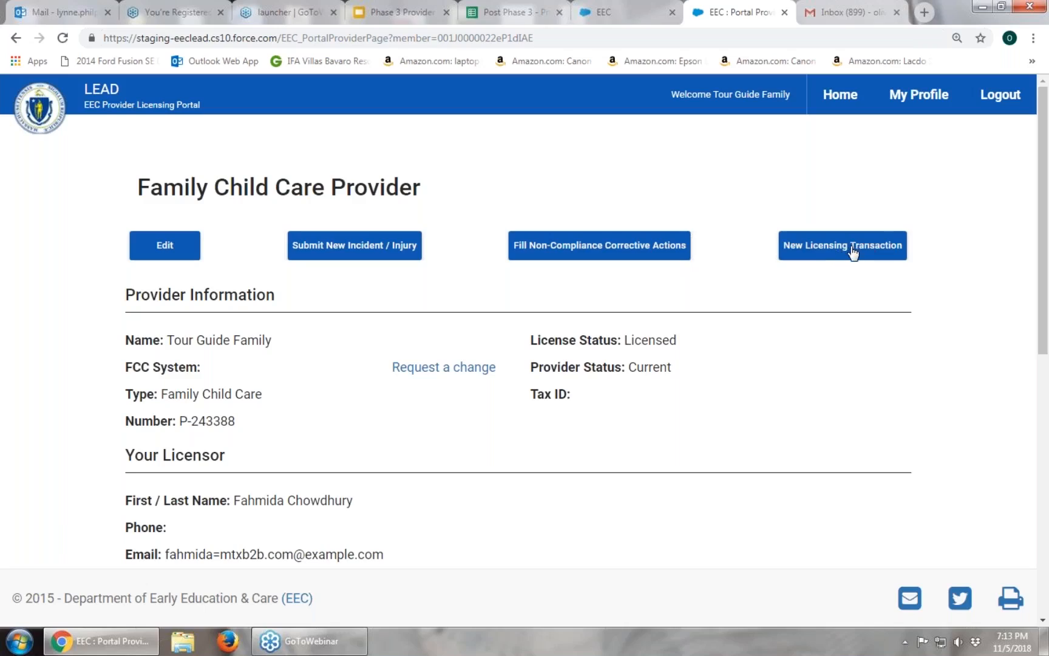
# Go Home and scroll down to the draft FCC RENEWAL under My Licensing Transactions.
pyautogui.click(836, 100)
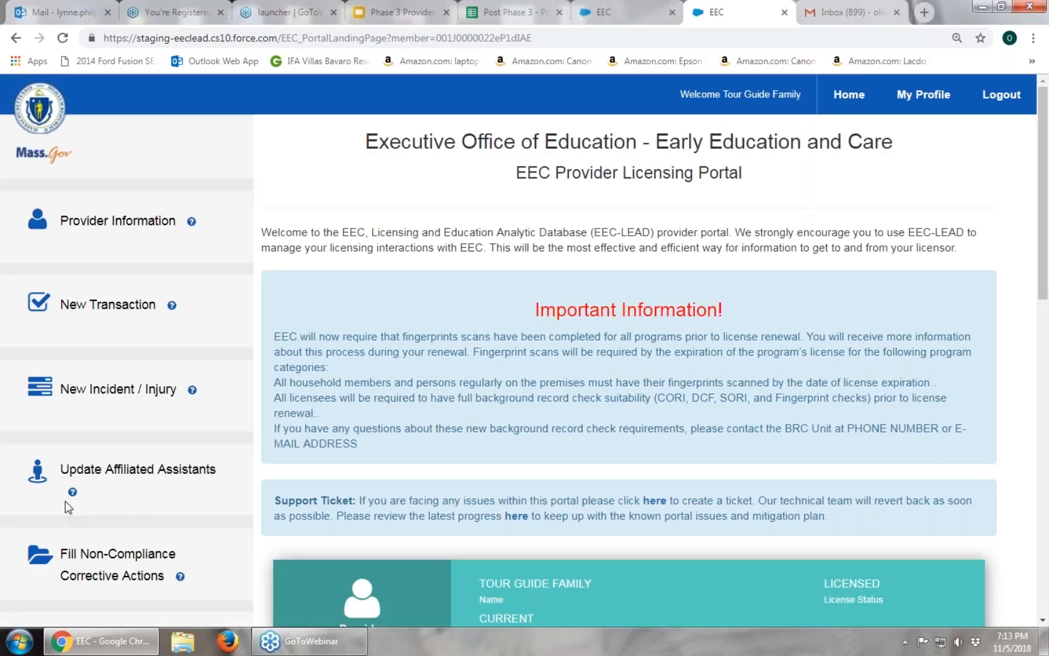
pyautogui.scroll(-1, 65, 501)
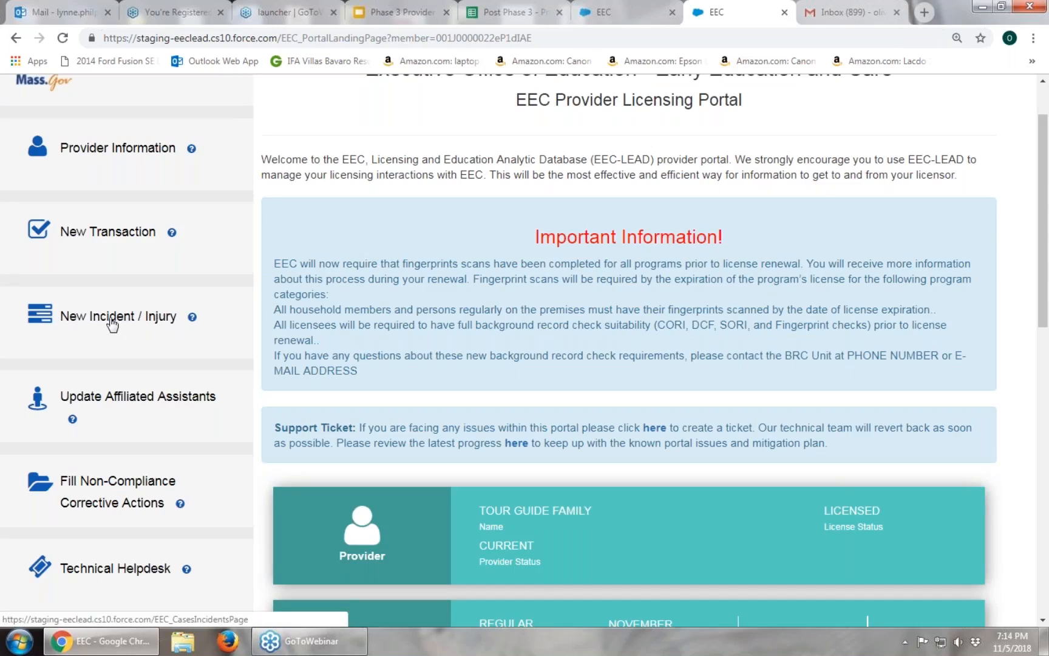
pyautogui.scroll(-1, 91, 328)
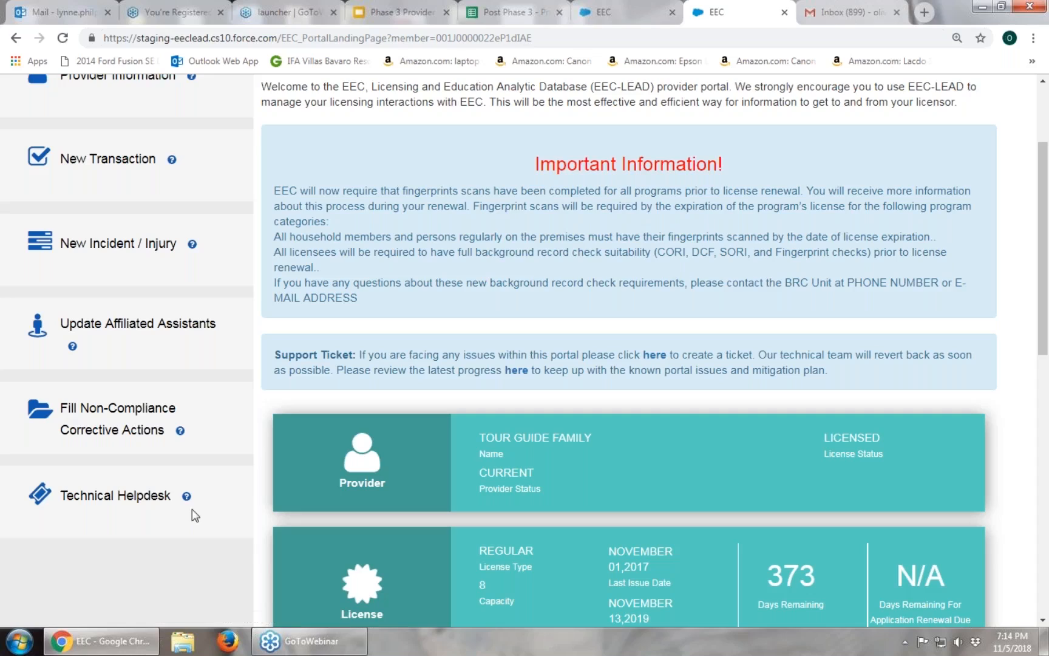
pyautogui.scroll(-7, 193, 513)
pyautogui.scroll(-4, 192, 509)
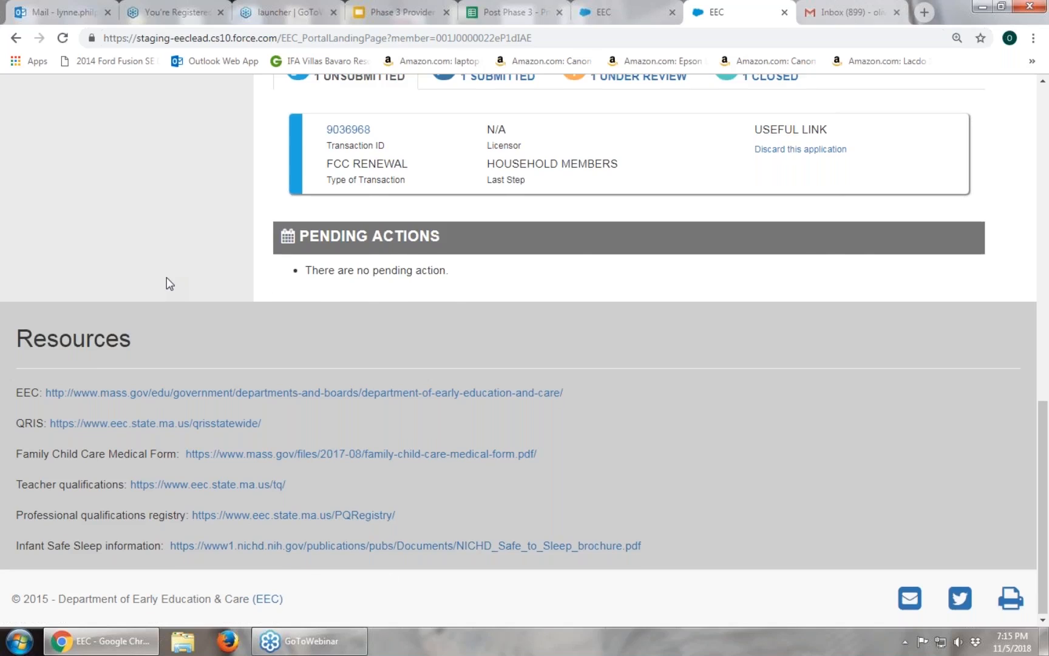
pyautogui.scroll(4, 166, 277)
pyautogui.scroll(6, 168, 285)
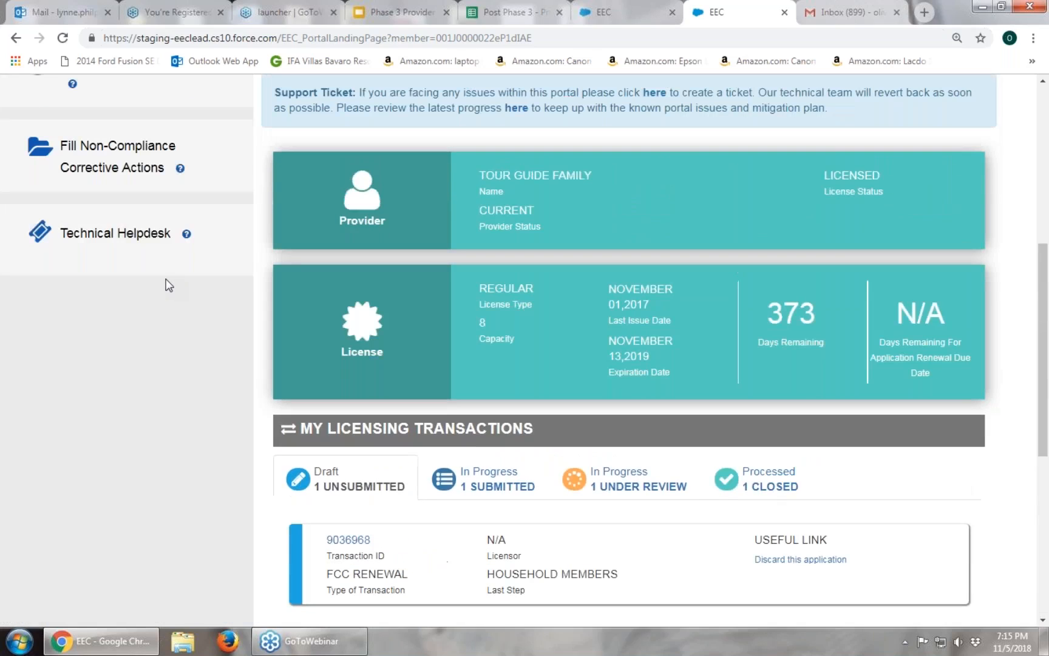
pyautogui.scroll(2, 164, 292)
pyautogui.scroll(-1, 152, 304)
pyautogui.scroll(1, 150, 307)
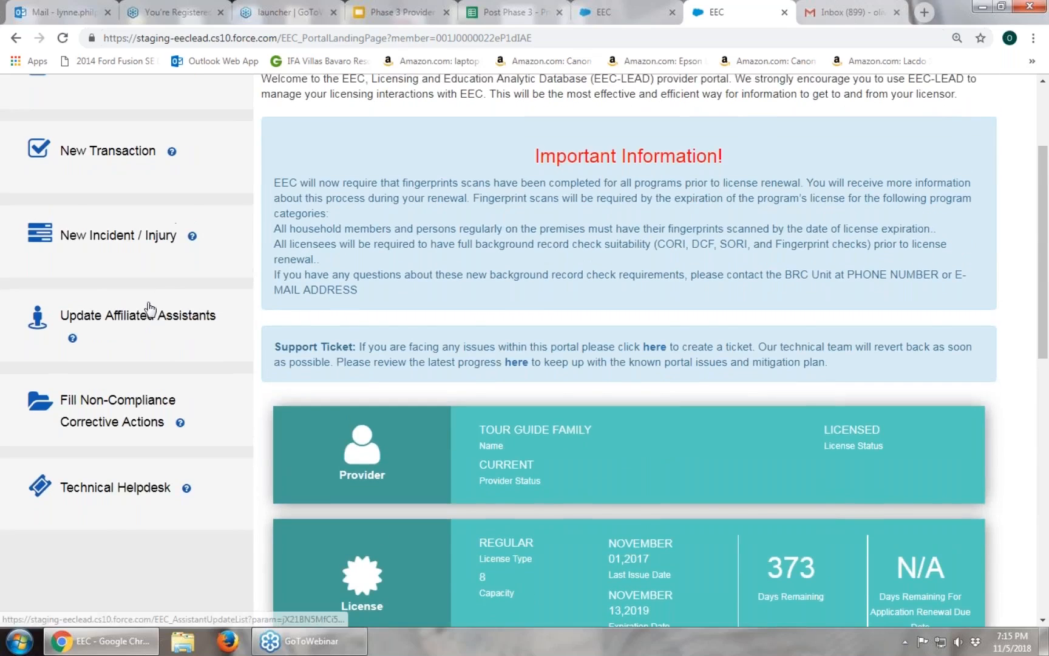
pyautogui.scroll(2, 150, 306)
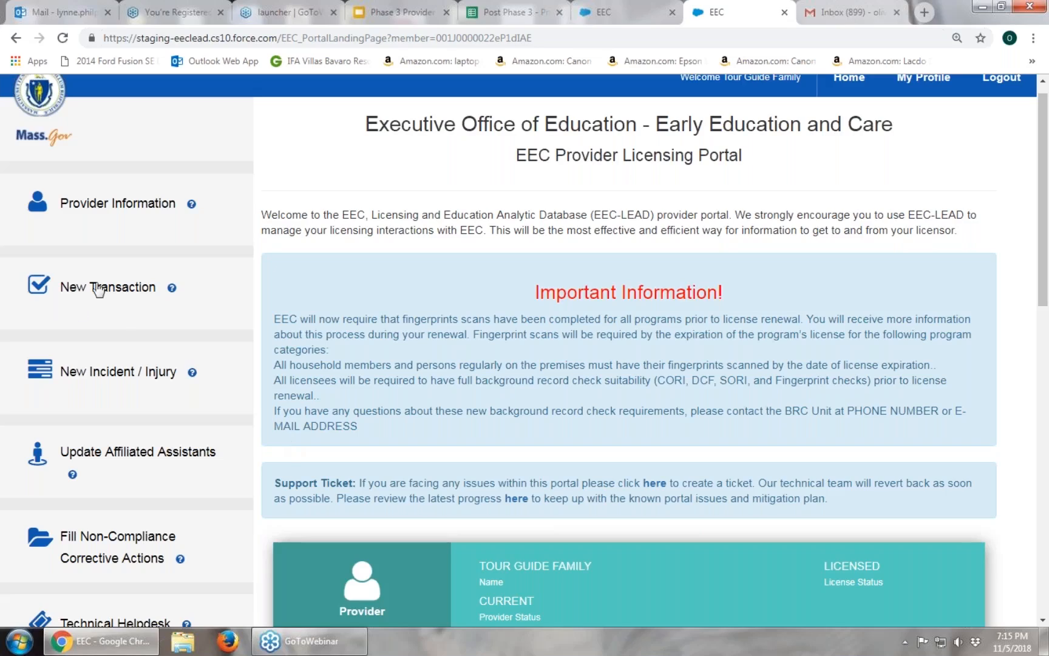
# Open New Transaction and browse its six request types, including FCC Downgrade Capacity.
pyautogui.moveTo(170, 291)
pyautogui.click(129, 296)
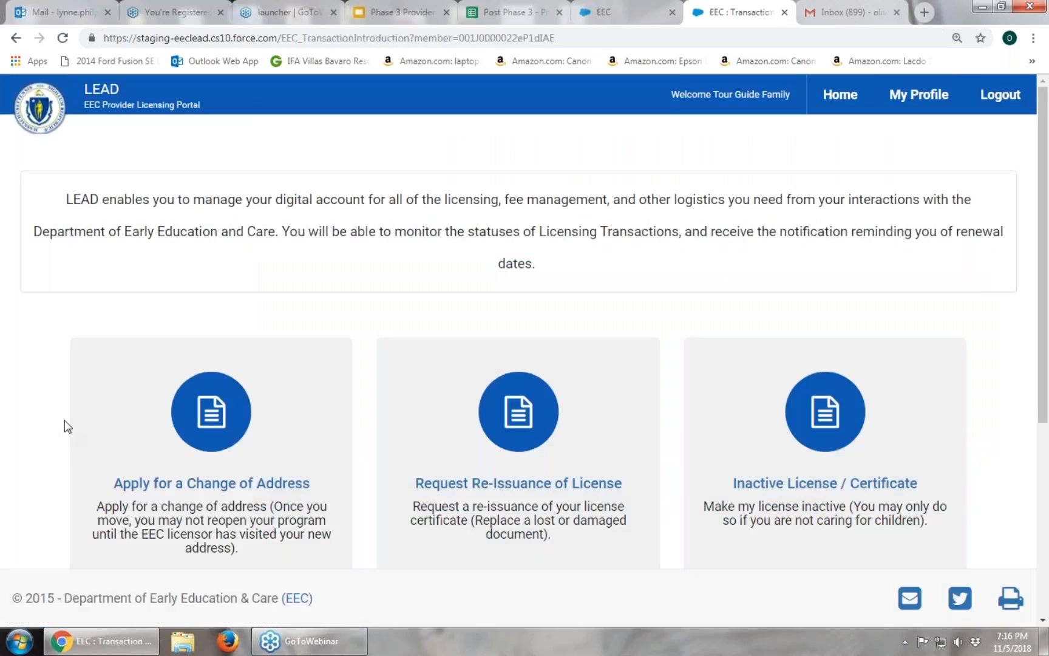
pyautogui.scroll(-5, 64, 421)
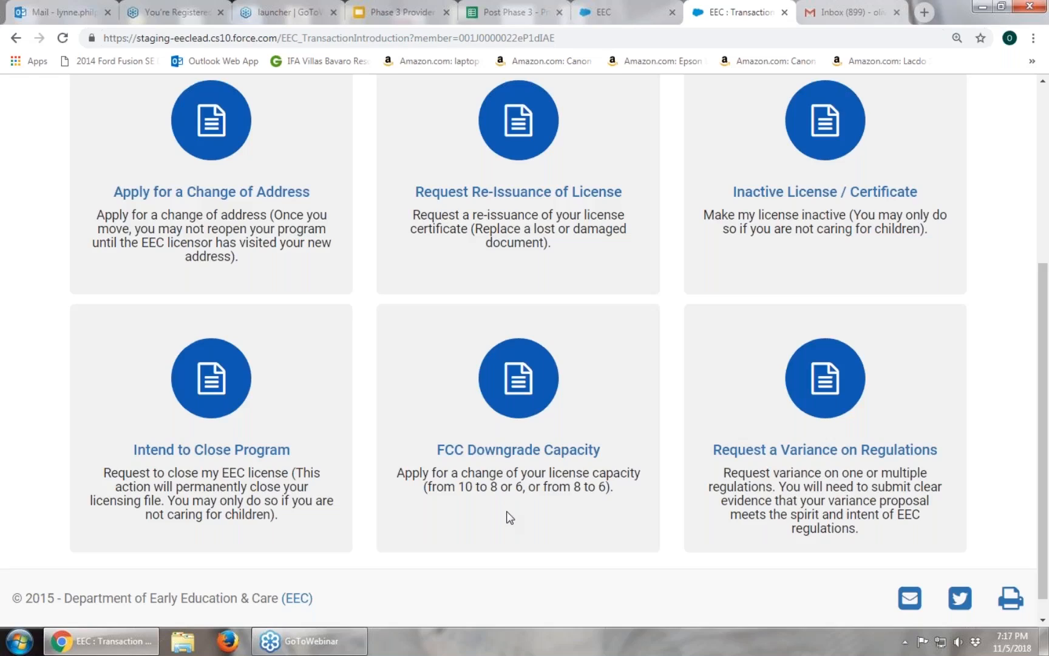
pyautogui.scroll(-1, 707, 579)
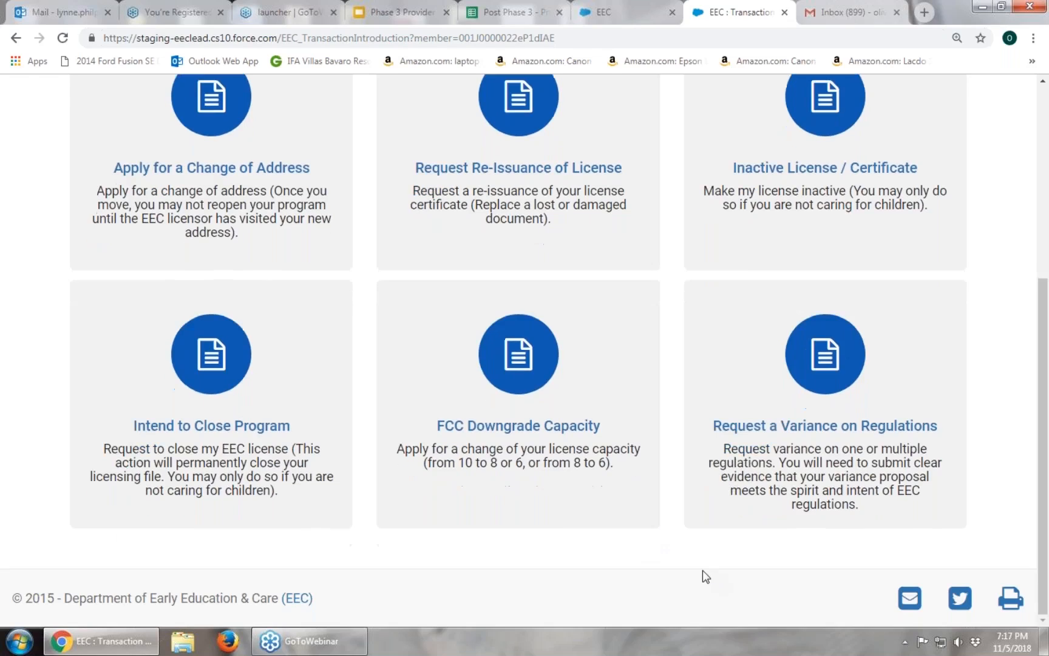
pyautogui.scroll(1, 698, 559)
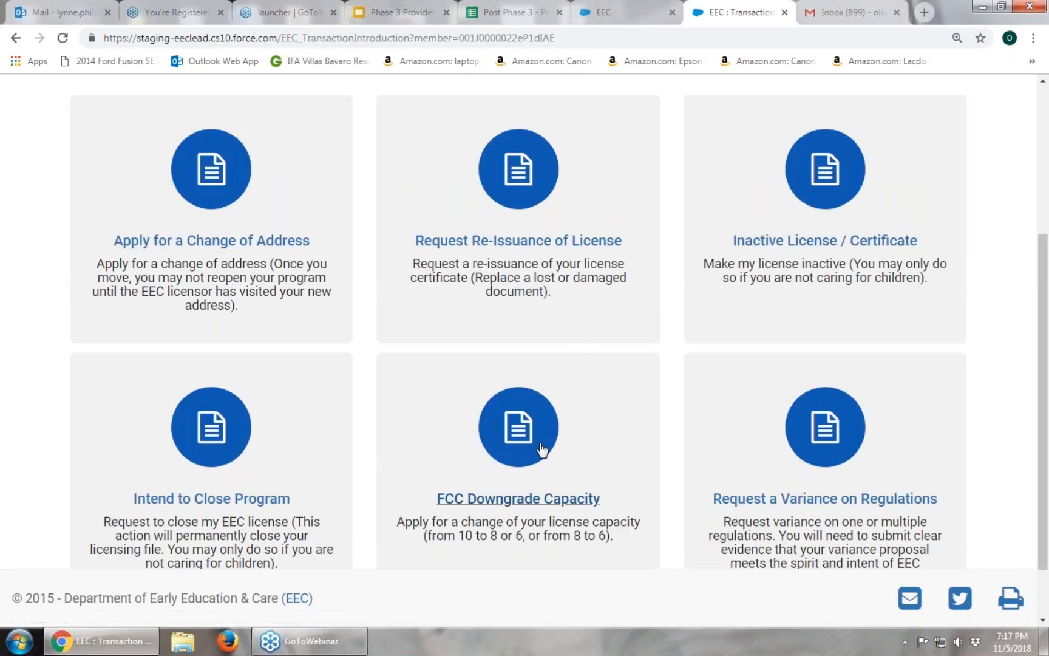
pyautogui.scroll(3, 543, 449)
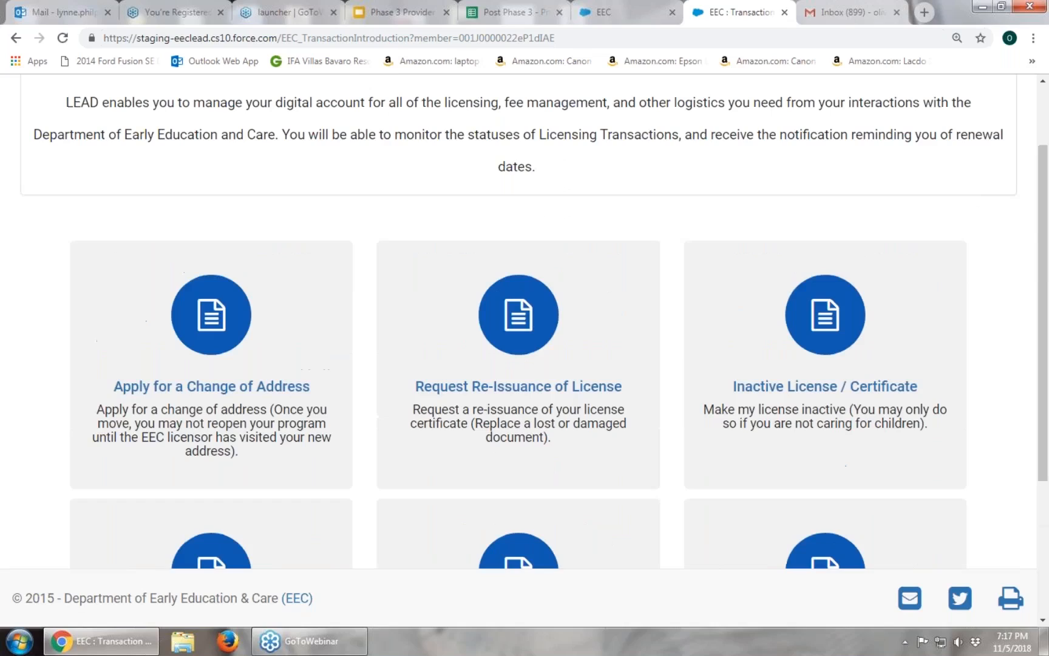
pyautogui.scroll(2, 752, 249)
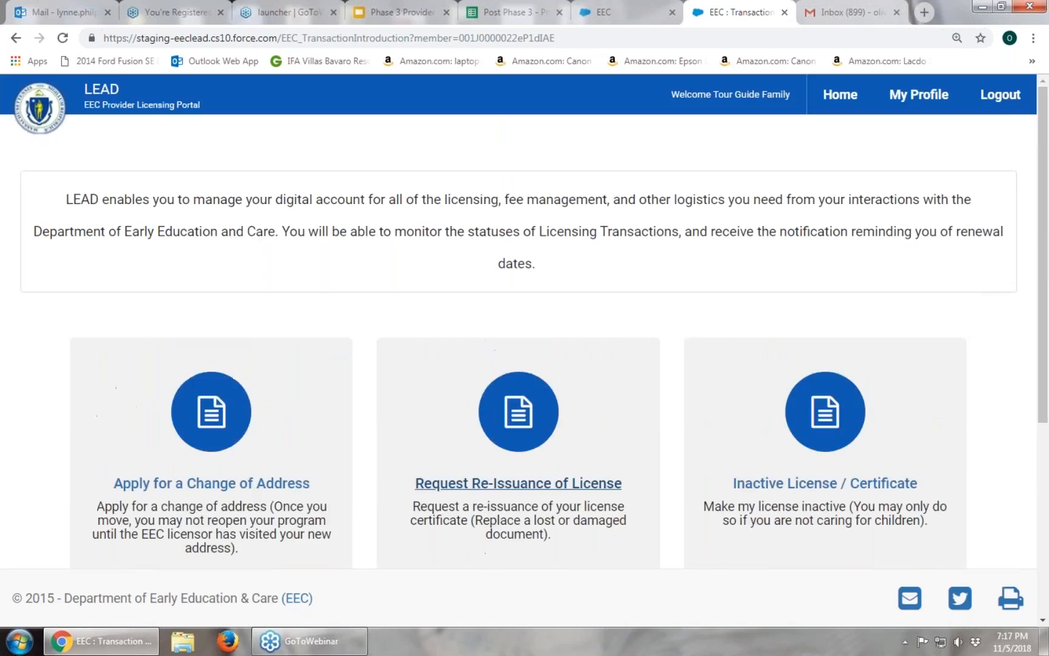
# Go Home without starting a transaction and scroll to My Licensing Transactions.
pyautogui.click(853, 99)
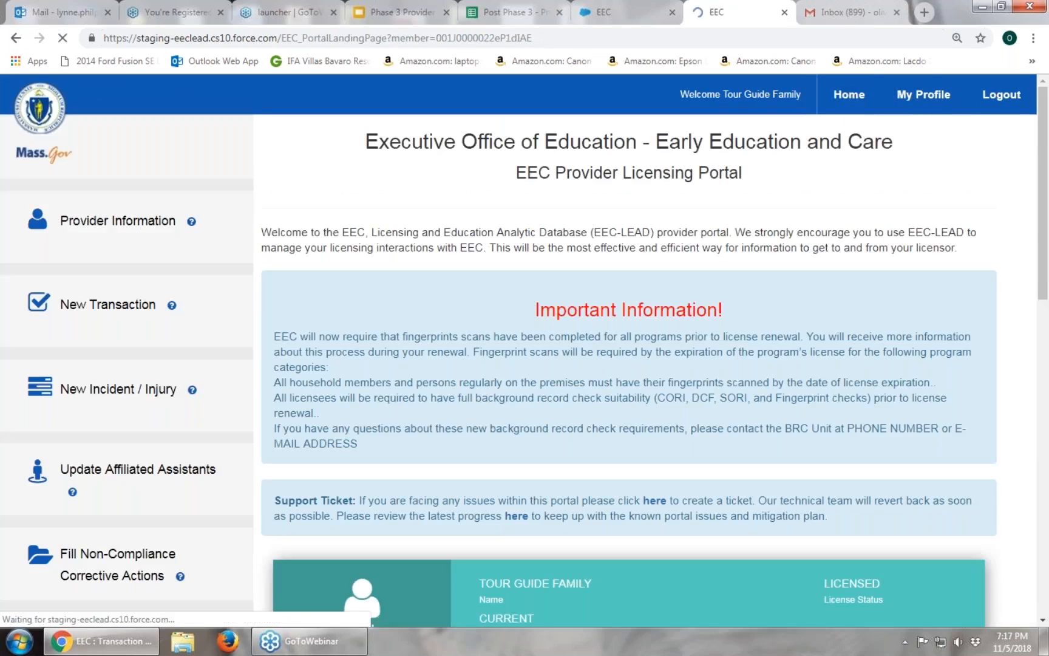
pyautogui.scroll(-4, 495, 408)
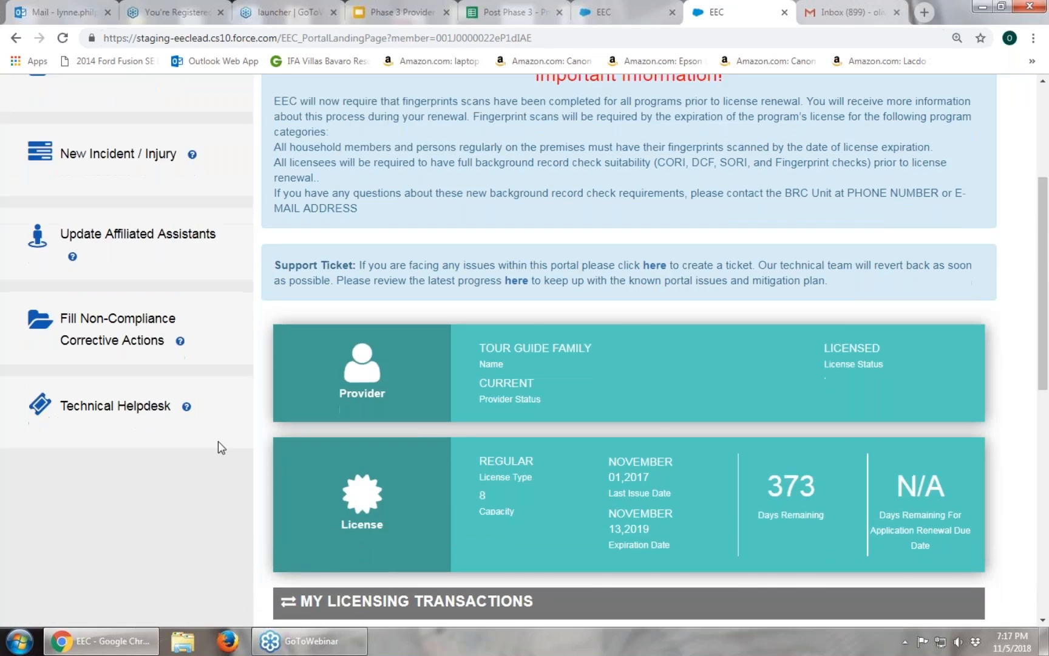
pyautogui.scroll(-6, 218, 441)
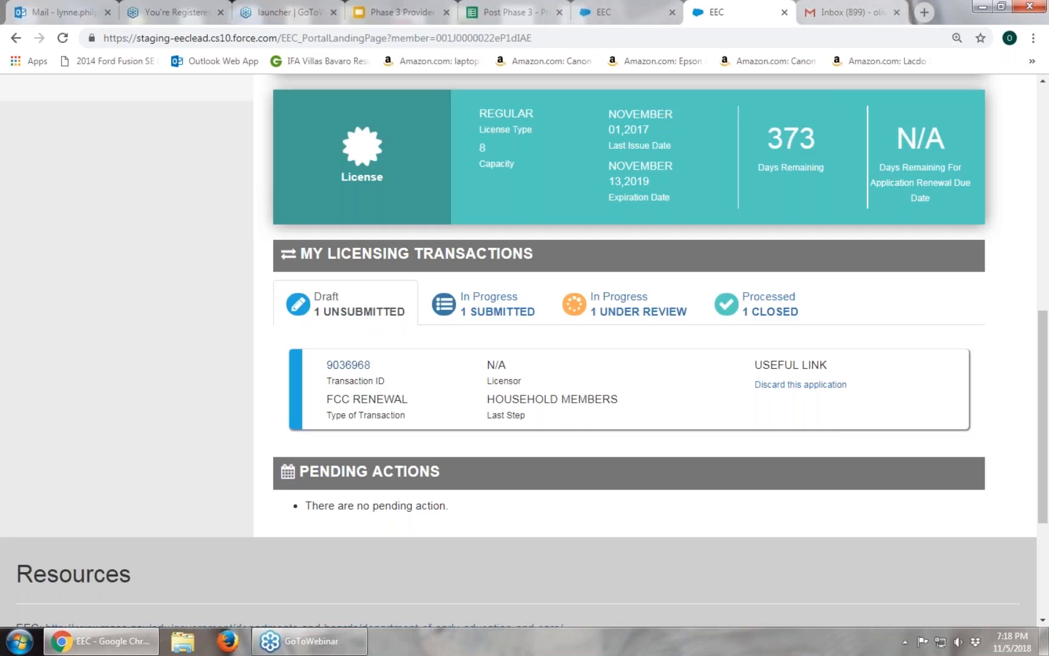
# Reopen the draft FCC RENEWAL application at its Instructions step.
pyautogui.click(352, 366)
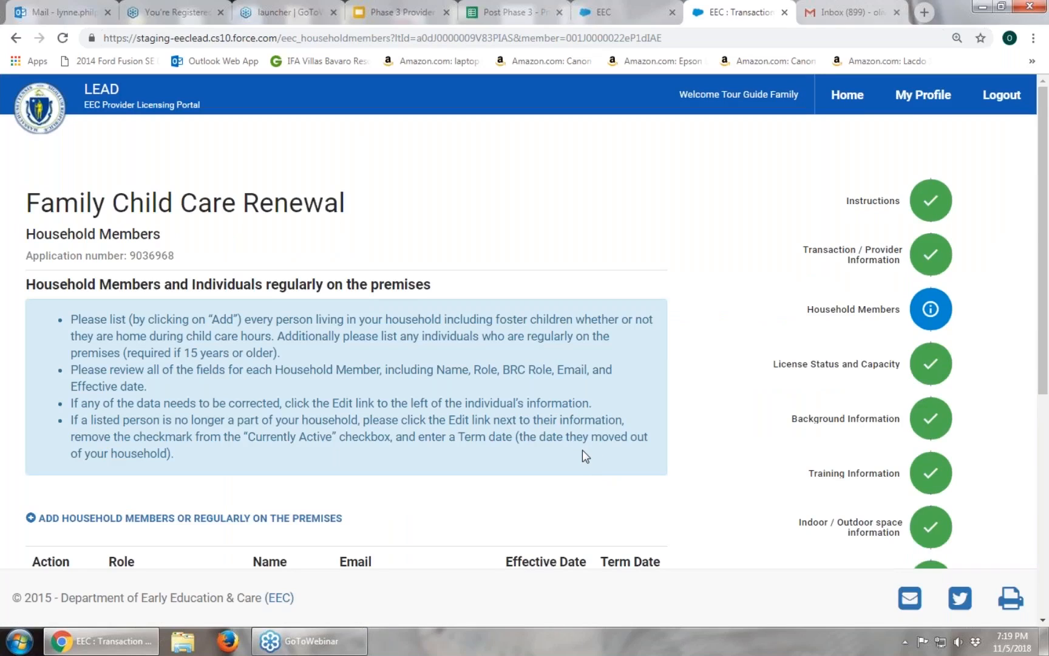
pyautogui.click(860, 207)
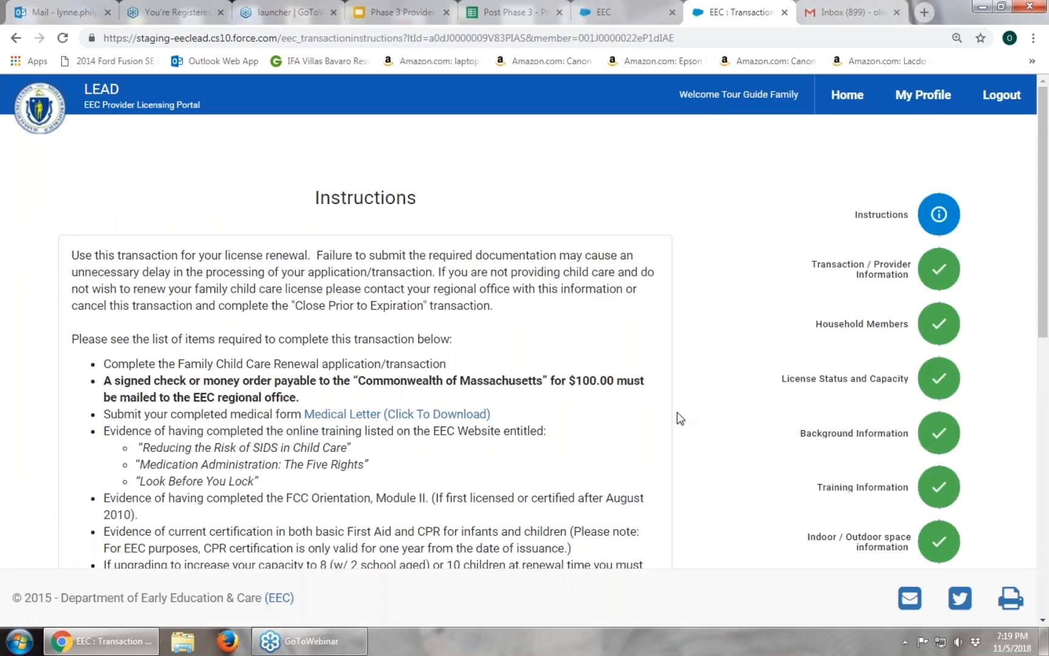
pyautogui.scroll(-1, 677, 412)
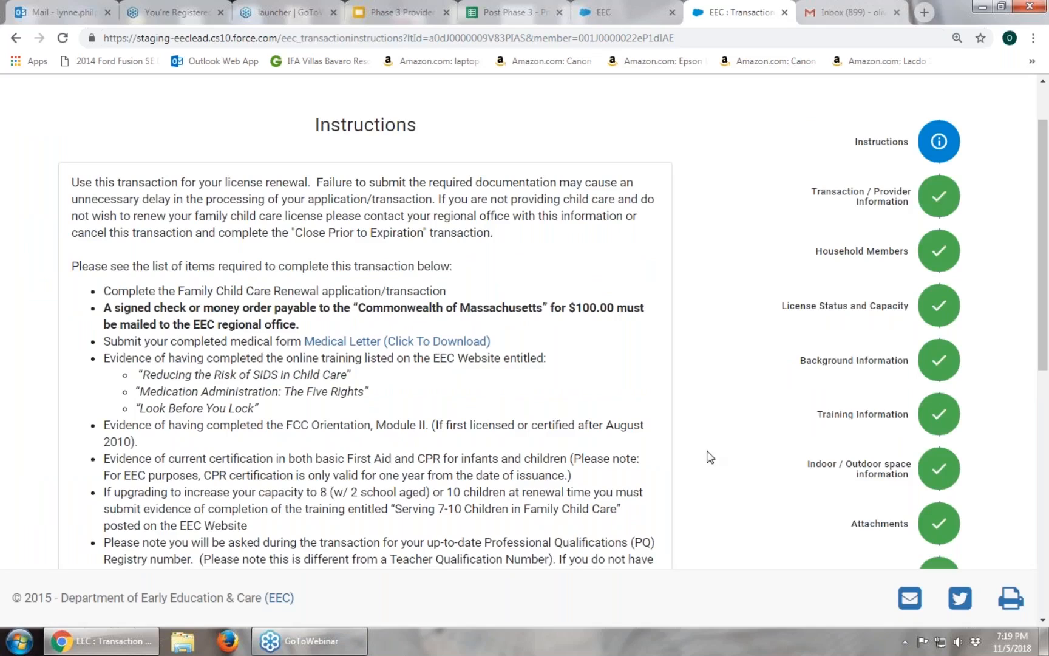
# Read down the Instructions to the documents required at the renewal visit.
pyautogui.scroll(-2, 710, 456)
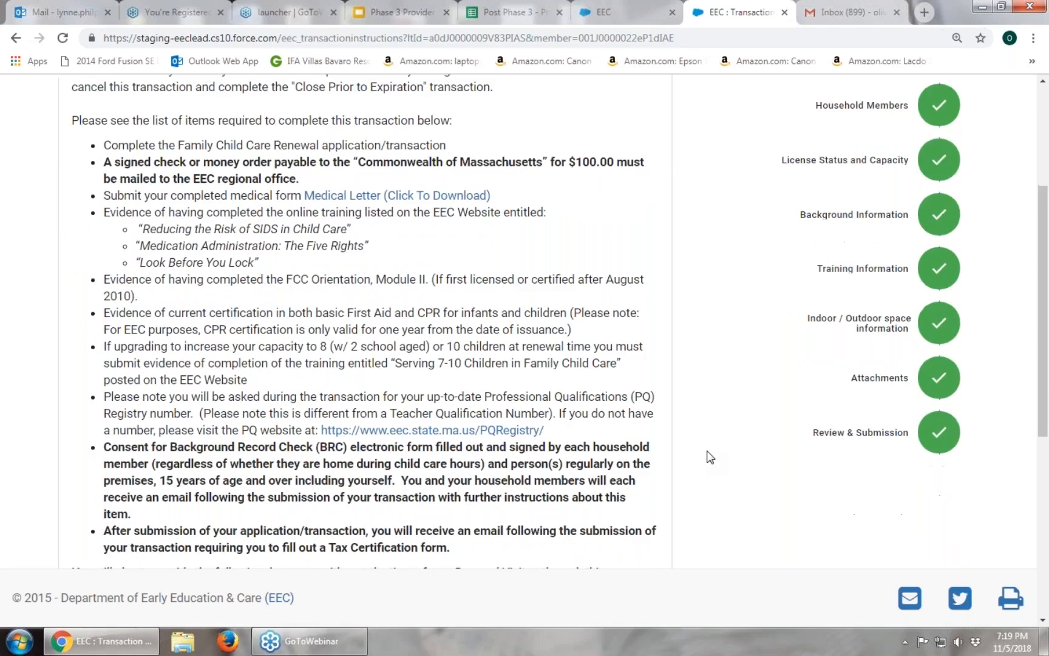
pyautogui.scroll(-3, 709, 457)
pyautogui.scroll(-2, 710, 457)
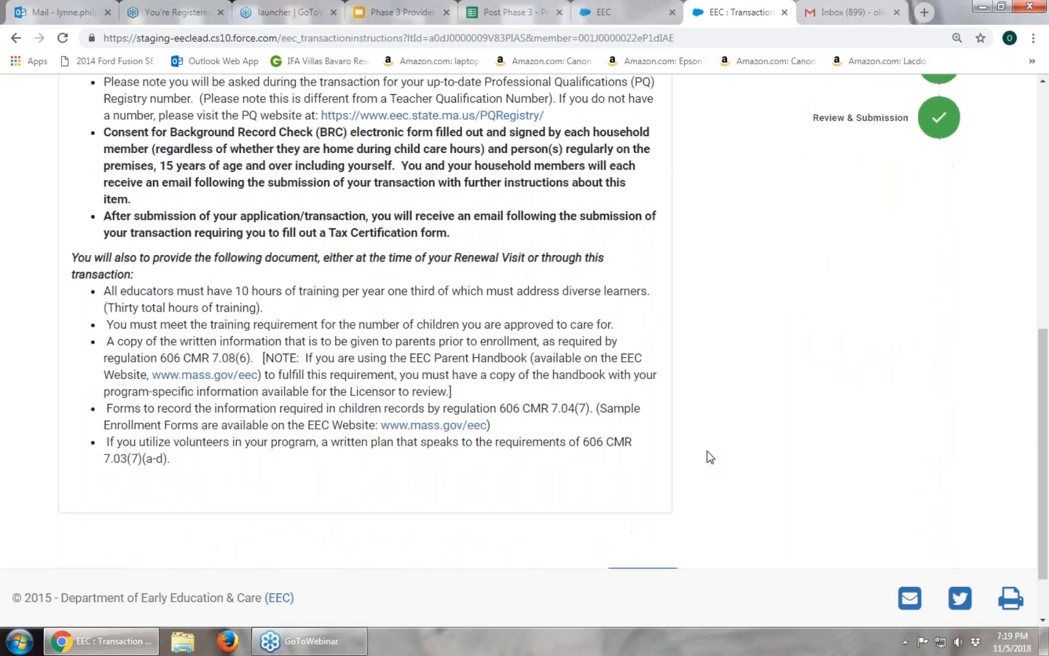
pyautogui.scroll(4, 710, 457)
pyautogui.scroll(4, 710, 457)
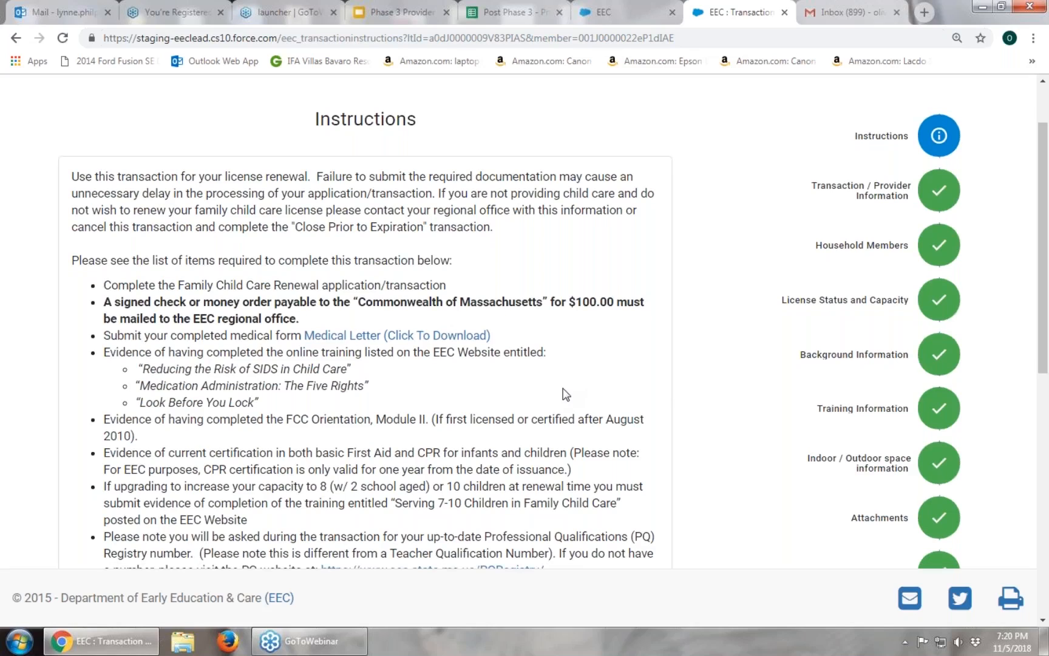
pyautogui.scroll(-3, 565, 393)
pyautogui.scroll(-6, 364, 316)
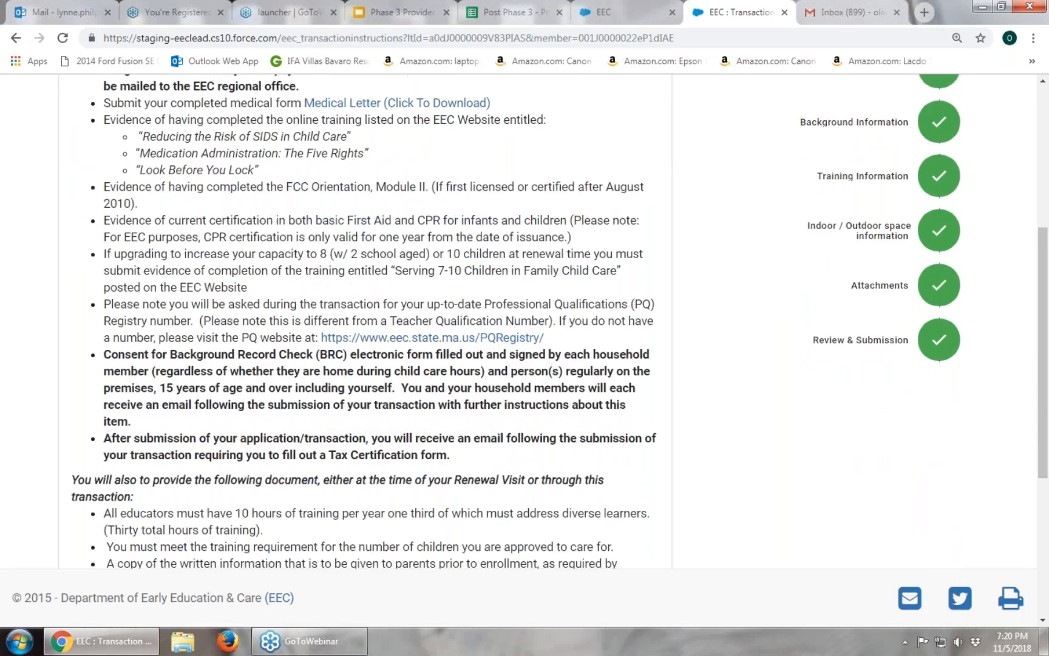
pyautogui.scroll(-2, 263, 513)
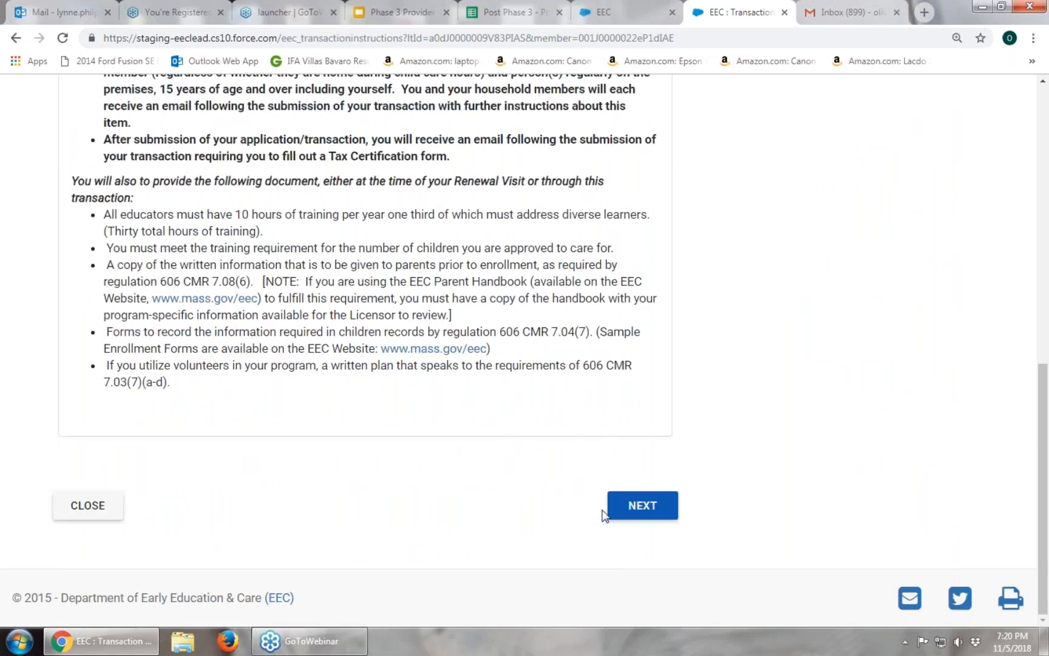
# Continue to Transaction / Provider Information and review capacity 8 and the prefilled program address.
pyautogui.click(643, 505)
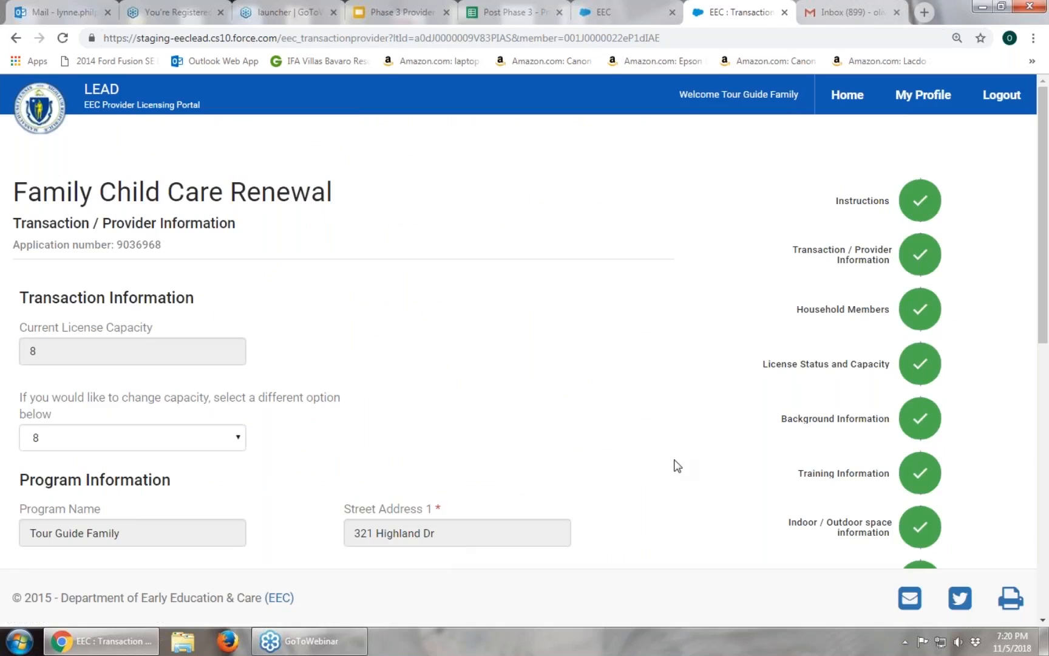
pyautogui.scroll(-1, 677, 466)
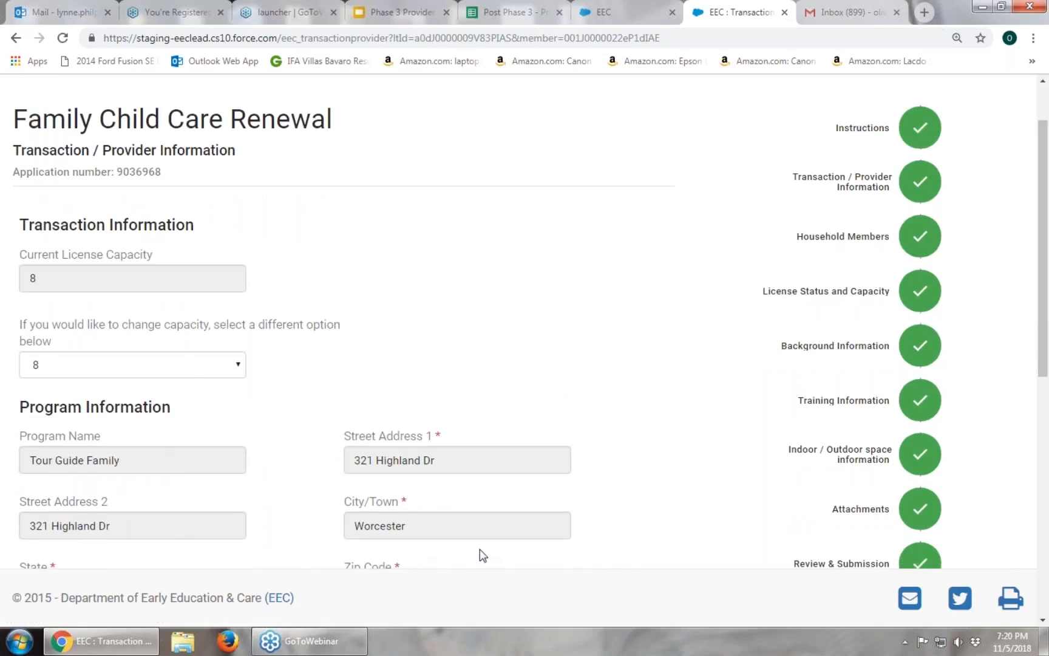
pyautogui.scroll(-1, 579, 509)
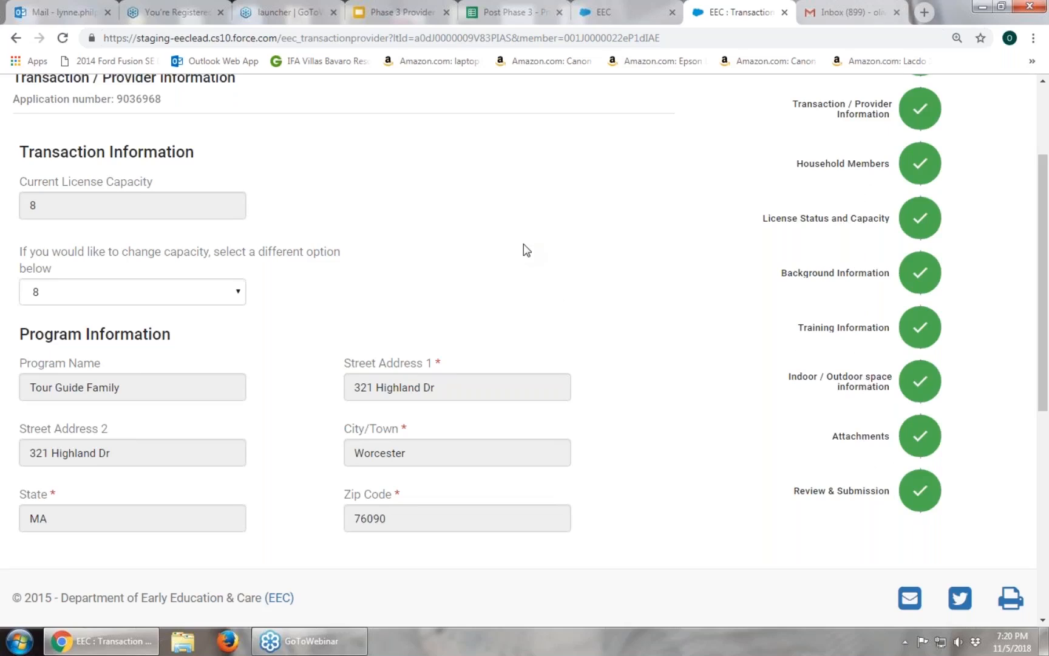
pyautogui.scroll(-1, 525, 246)
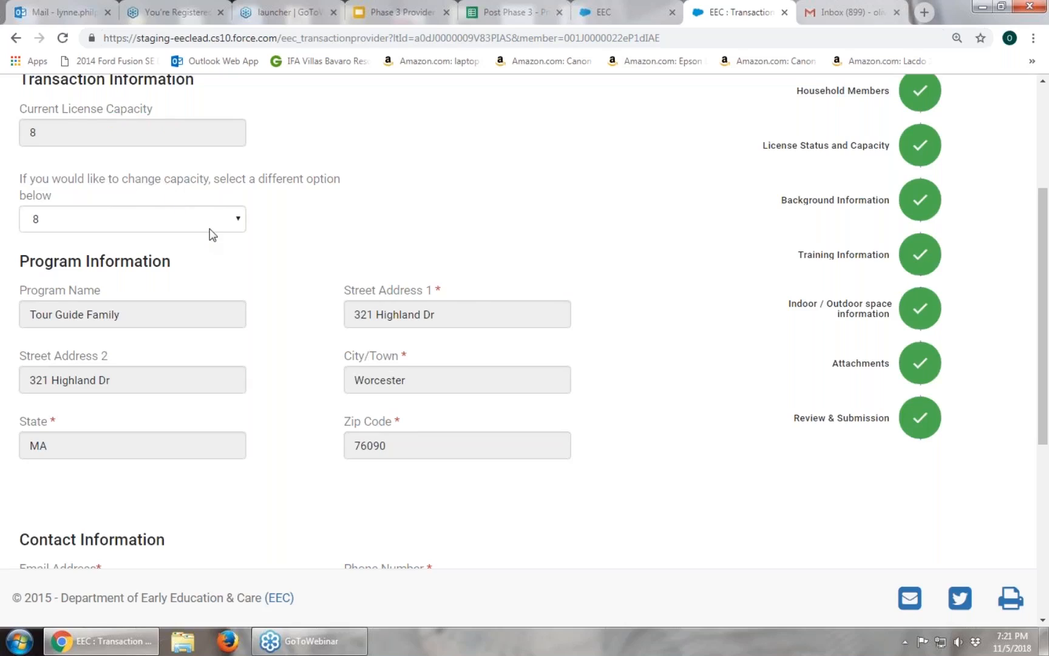
# Leave licence capacity at 8 in the dropdown and save with SAVE AND NEXT.
pyautogui.click(241, 221)
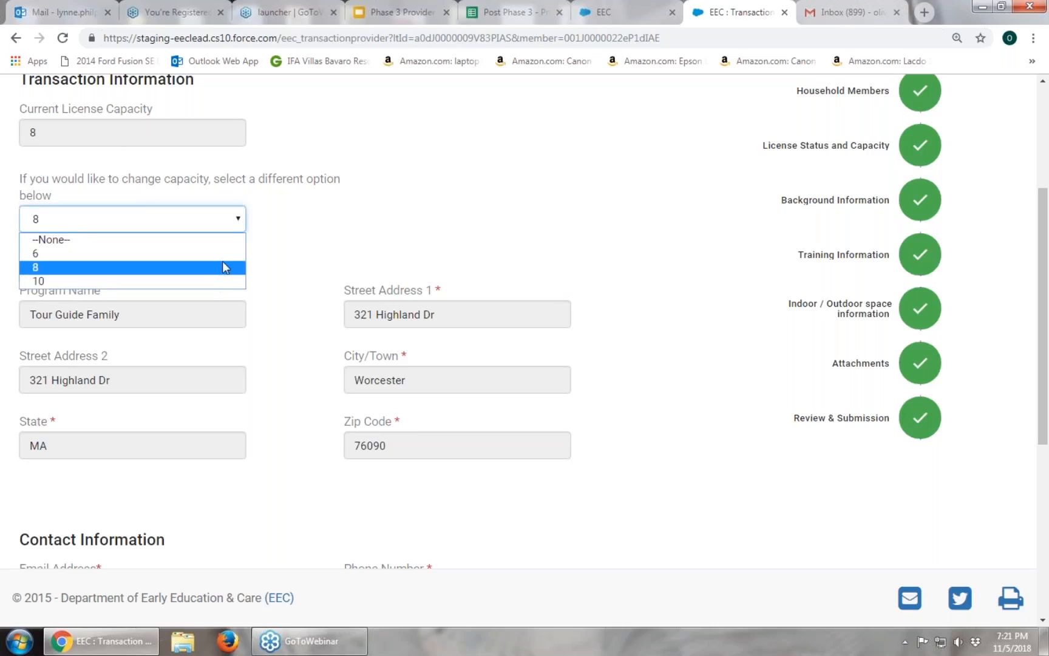
pyautogui.click(239, 224)
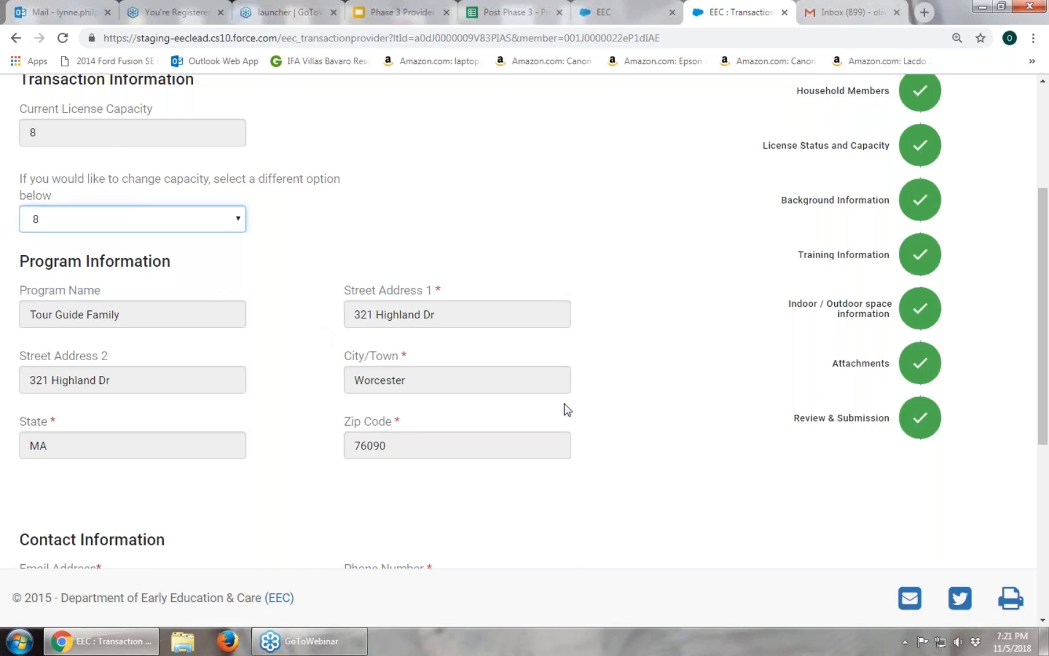
pyautogui.scroll(-6, 565, 410)
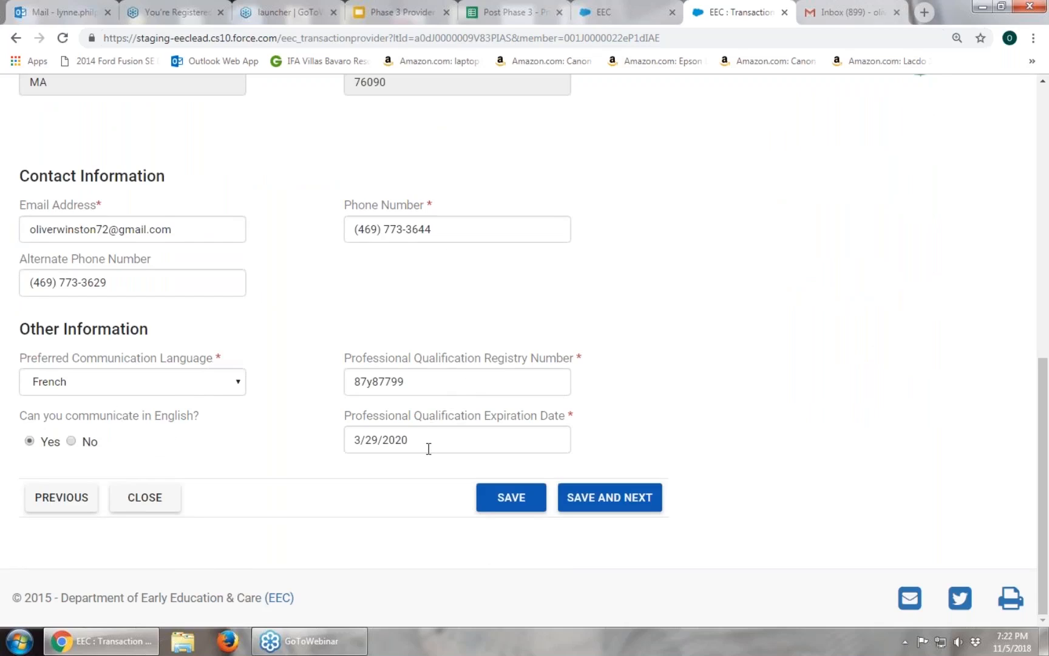
pyautogui.click(652, 510)
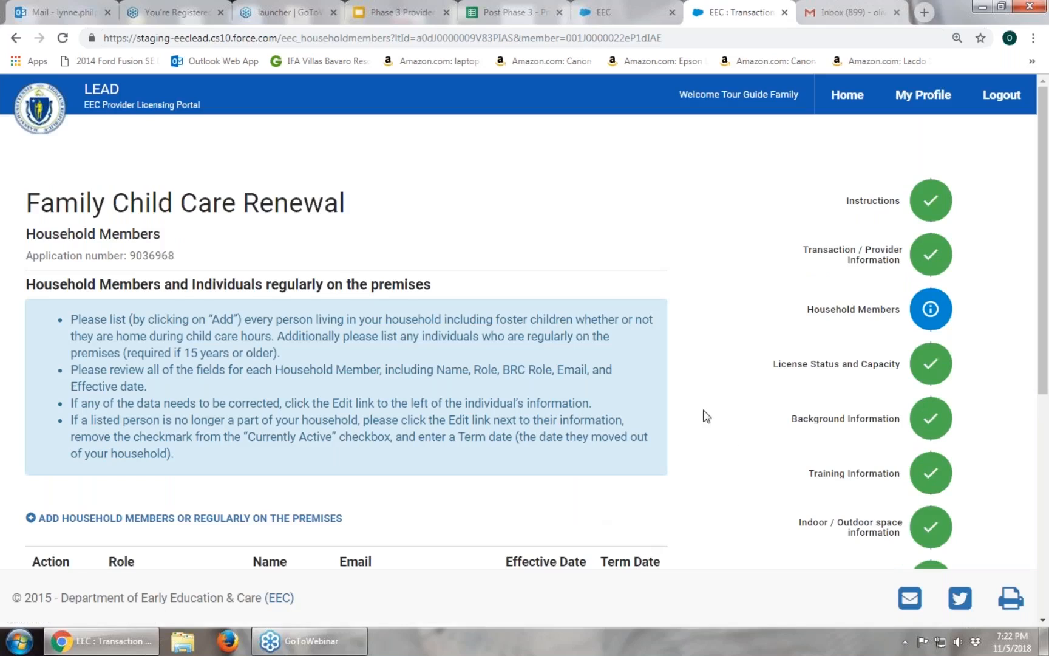
# Scroll through the Household Members table, then edit the Main Contact / Licensee row.
pyautogui.scroll(-3, 704, 416)
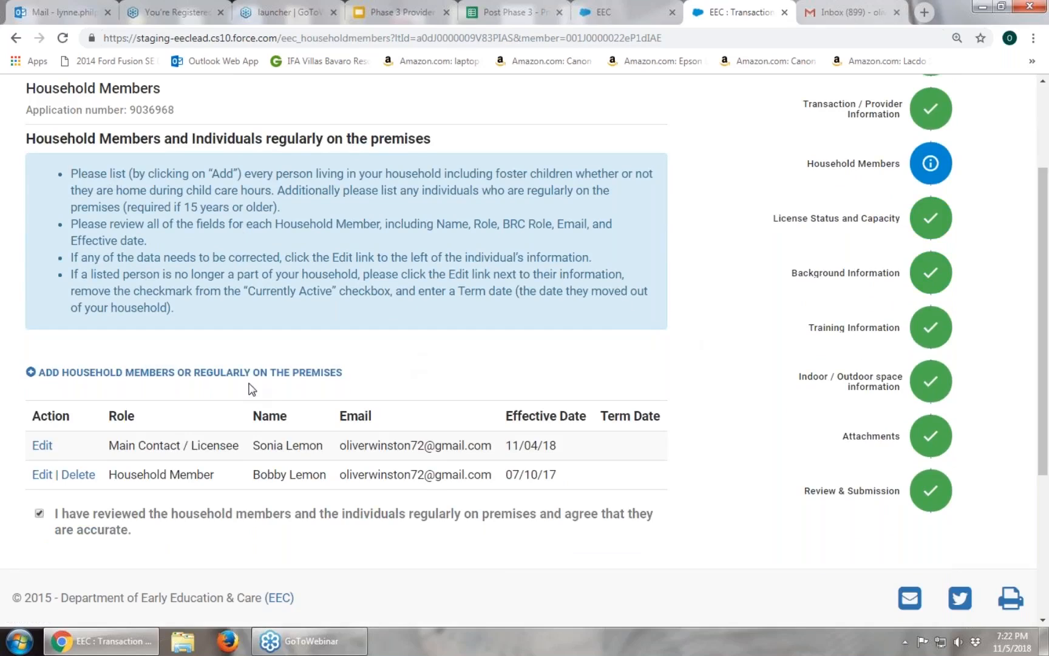
pyautogui.scroll(-1, 250, 388)
pyautogui.scroll(-1, 250, 388)
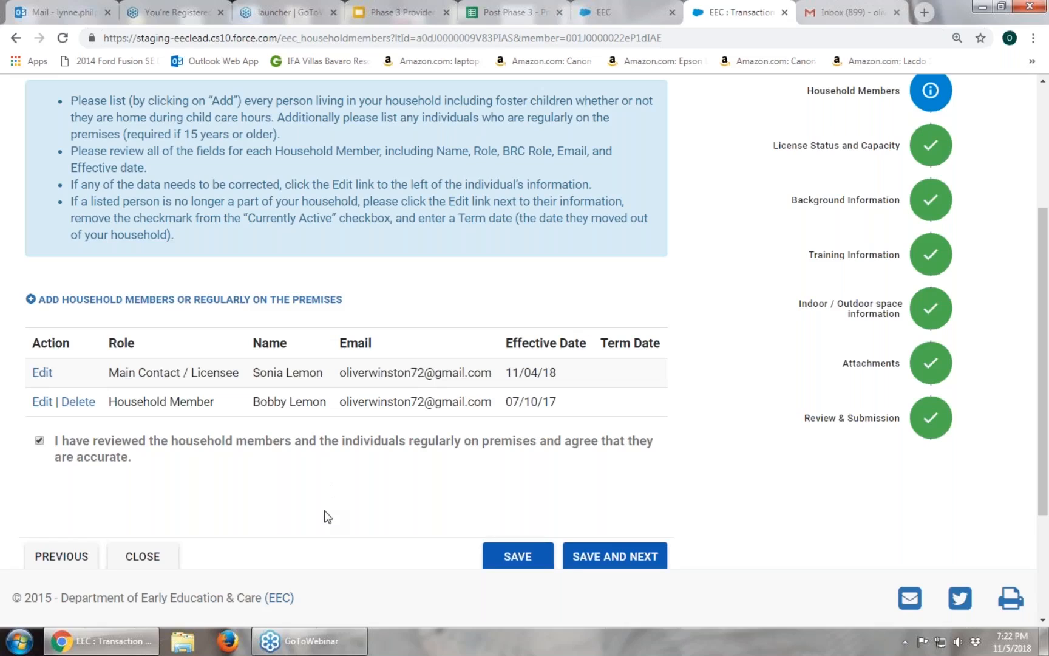
pyautogui.scroll(1, 328, 517)
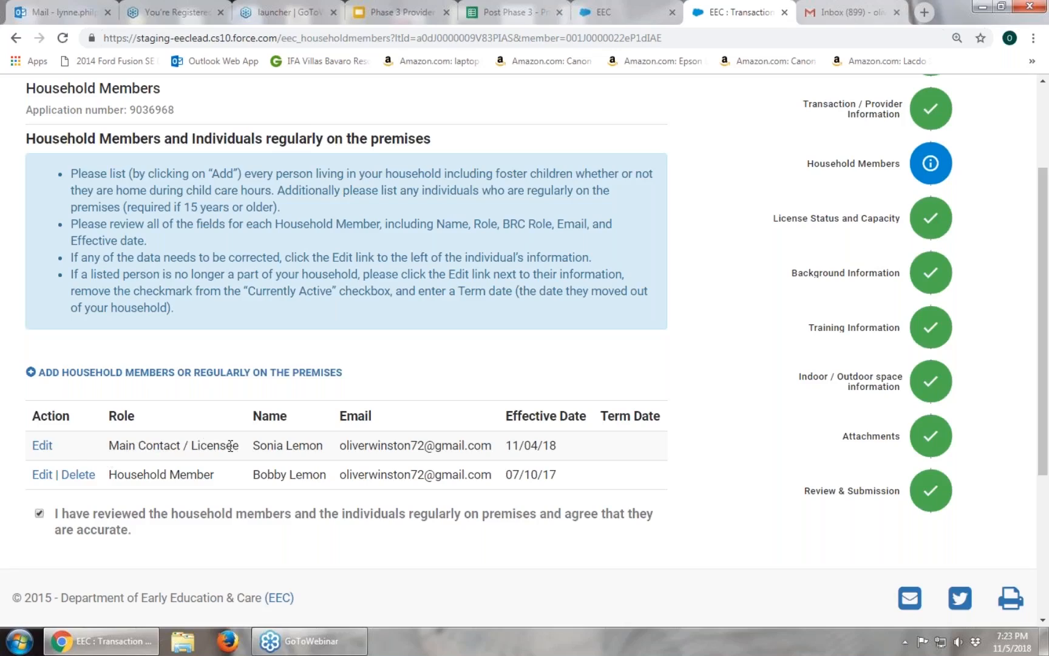
pyautogui.click(44, 447)
# Enter the Main Contact / Licensee's date of birth in the Edit Contact form.
pyautogui.click(42, 445)
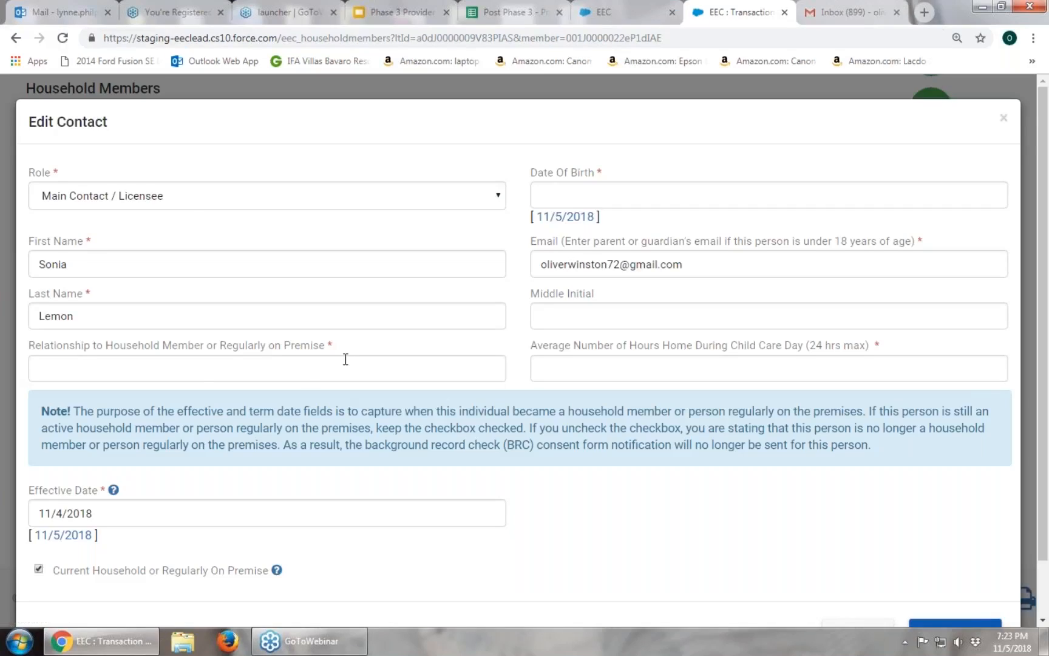
pyautogui.click(571, 200)
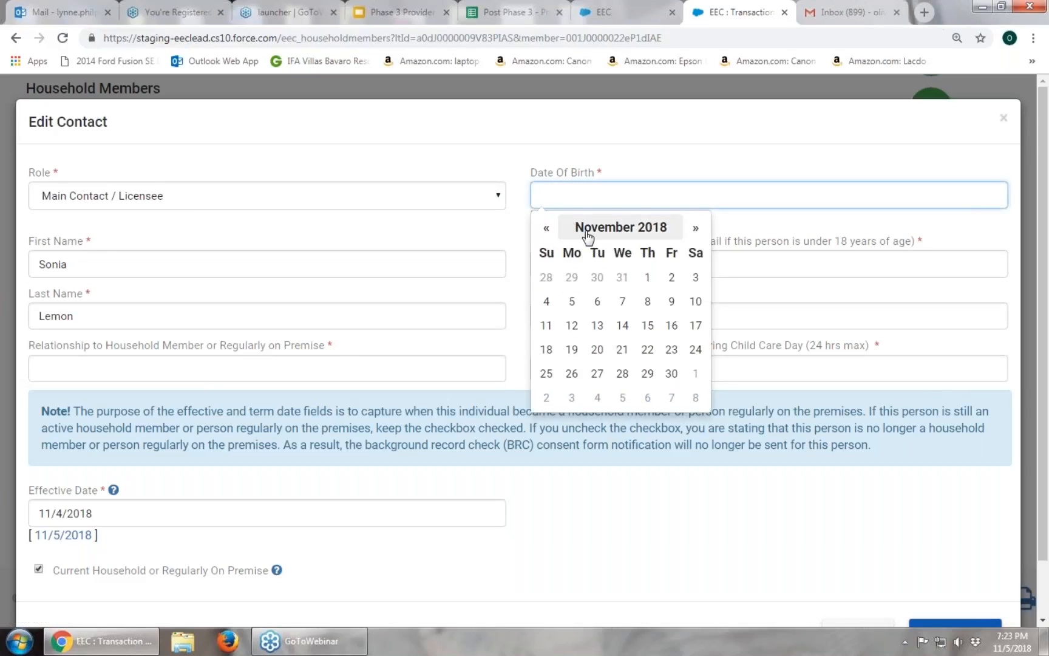
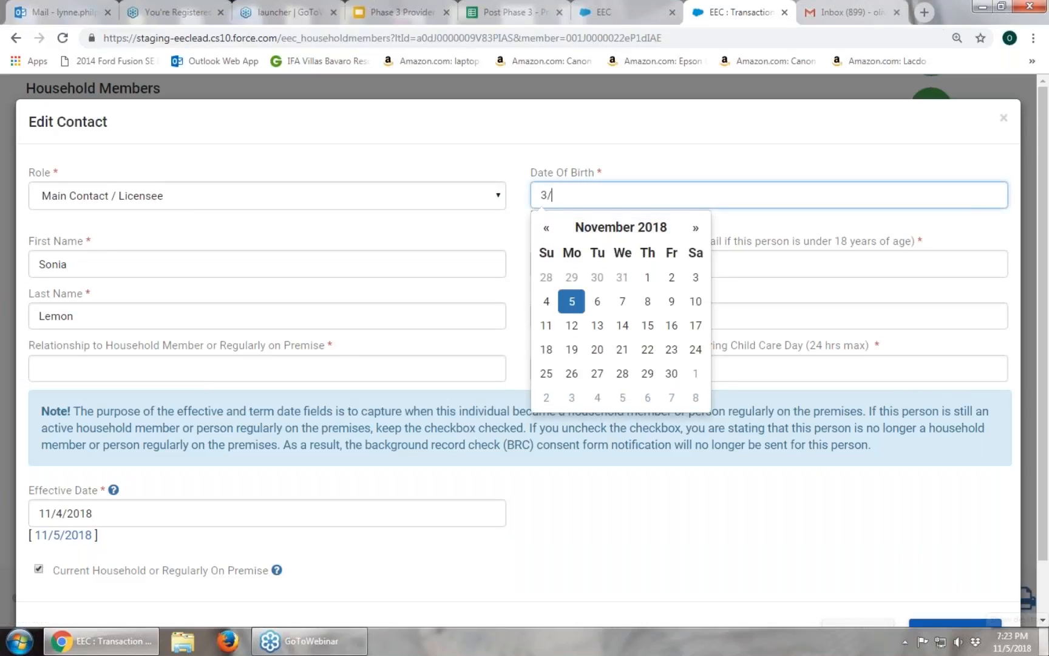
pyautogui.moveTo(1046, 641)
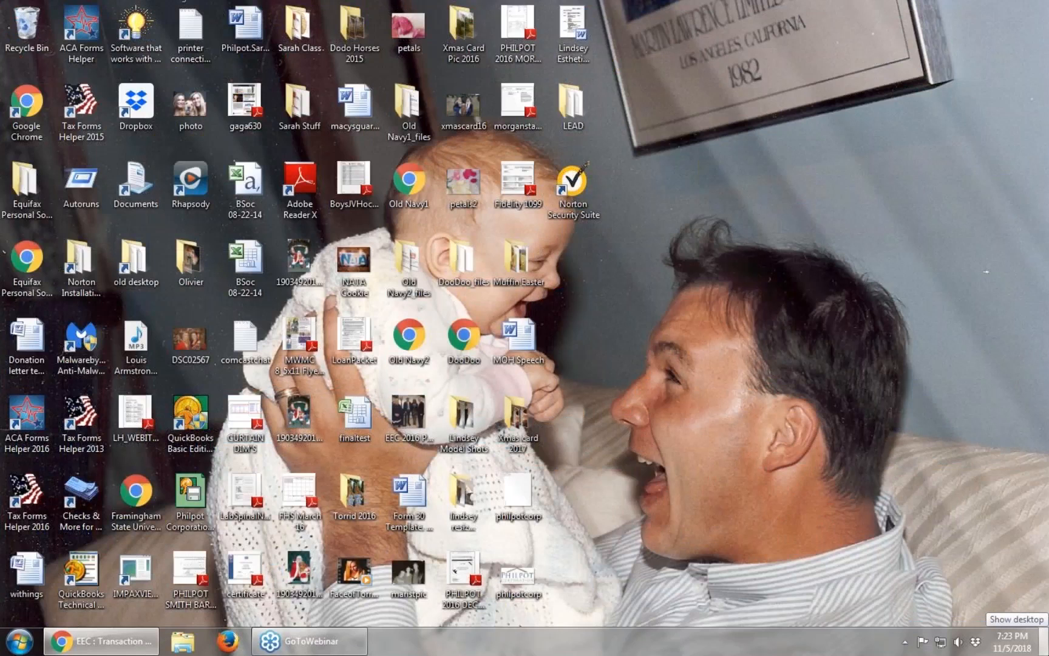
pyautogui.write('/19')
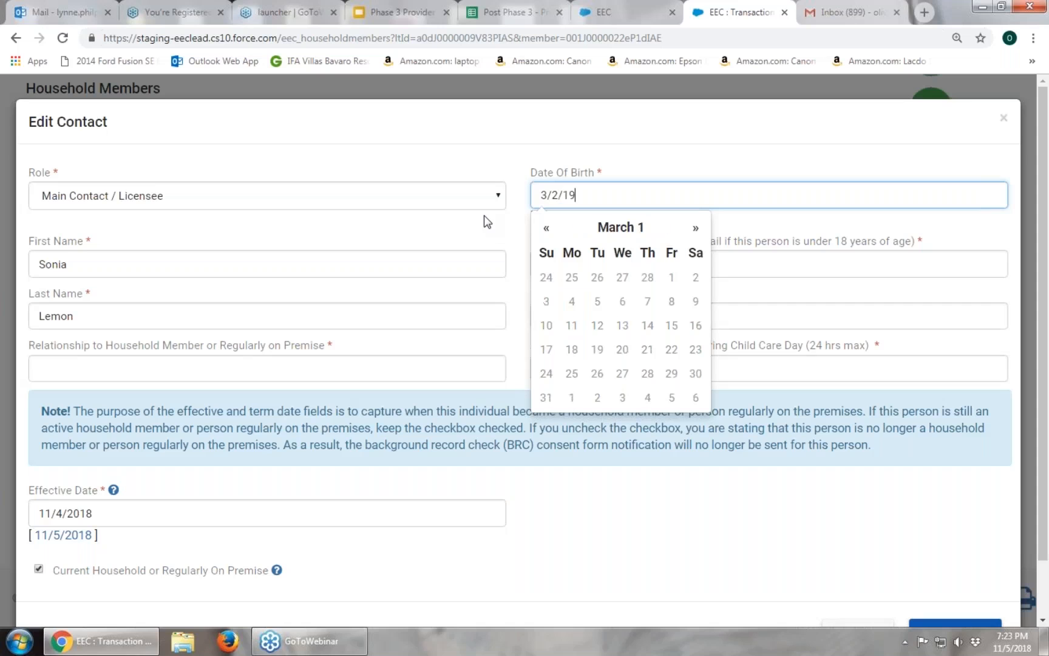
pyautogui.write('77')
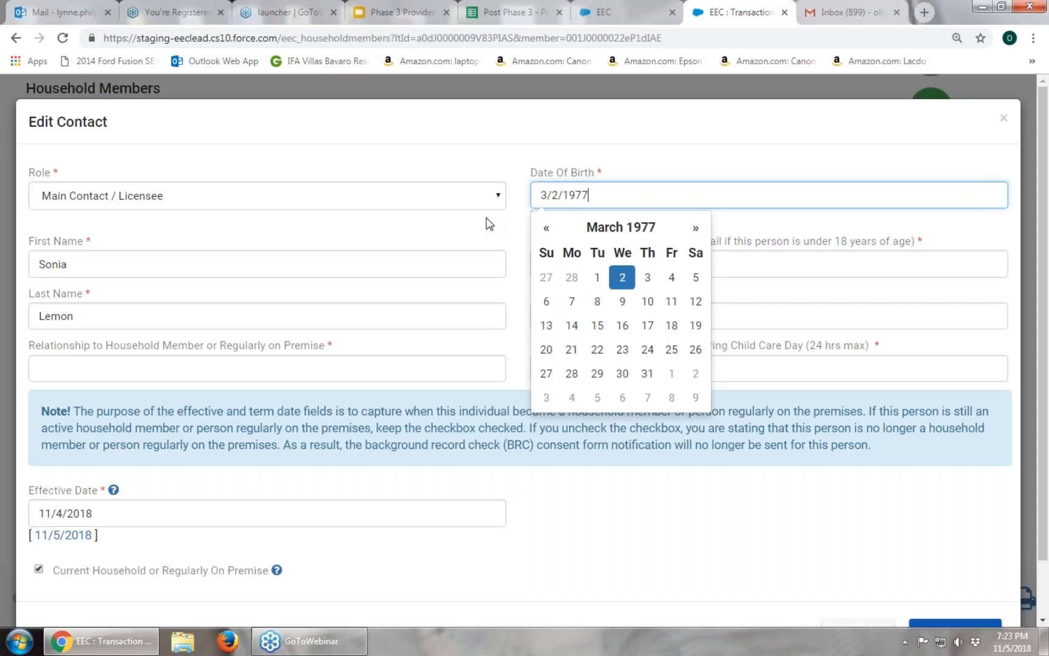
pyautogui.click(688, 116)
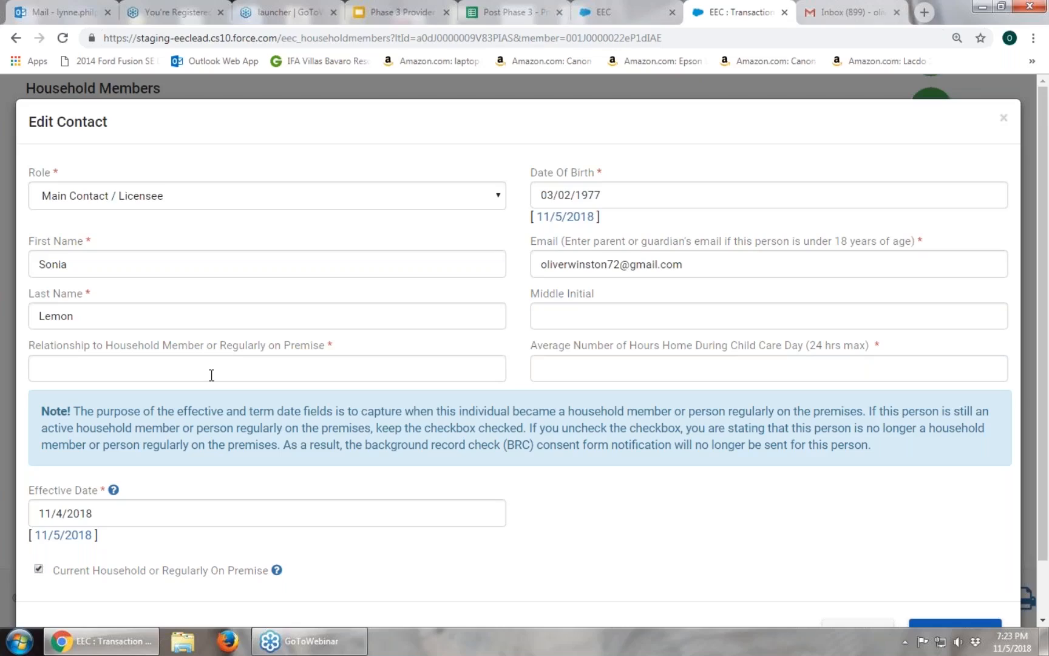
pyautogui.write('s')
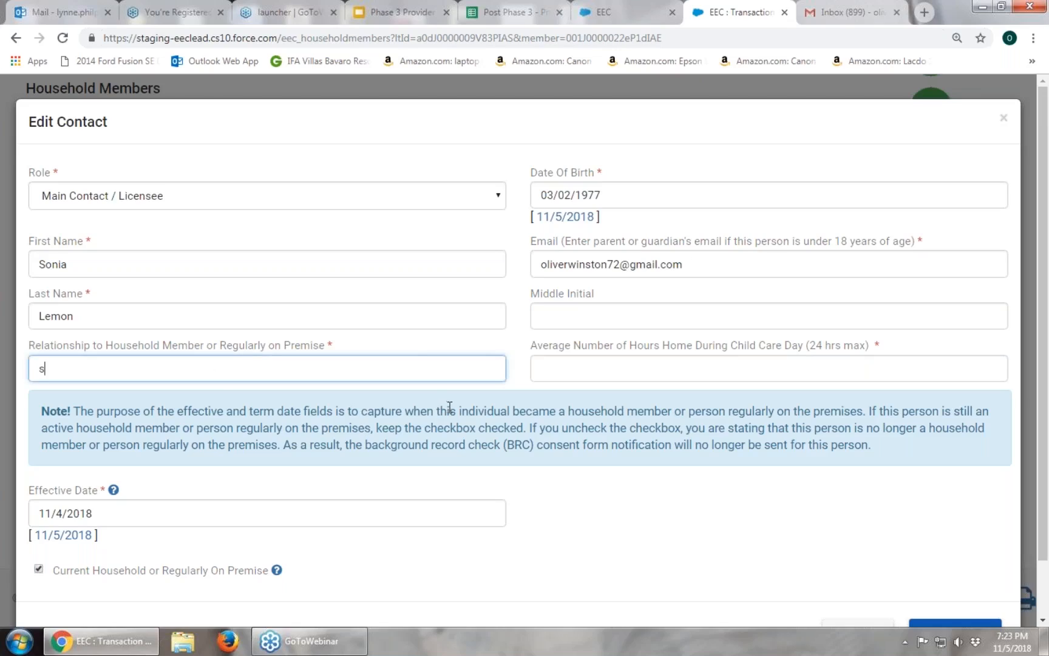
pyautogui.write('elf')
pyautogui.click(674, 374)
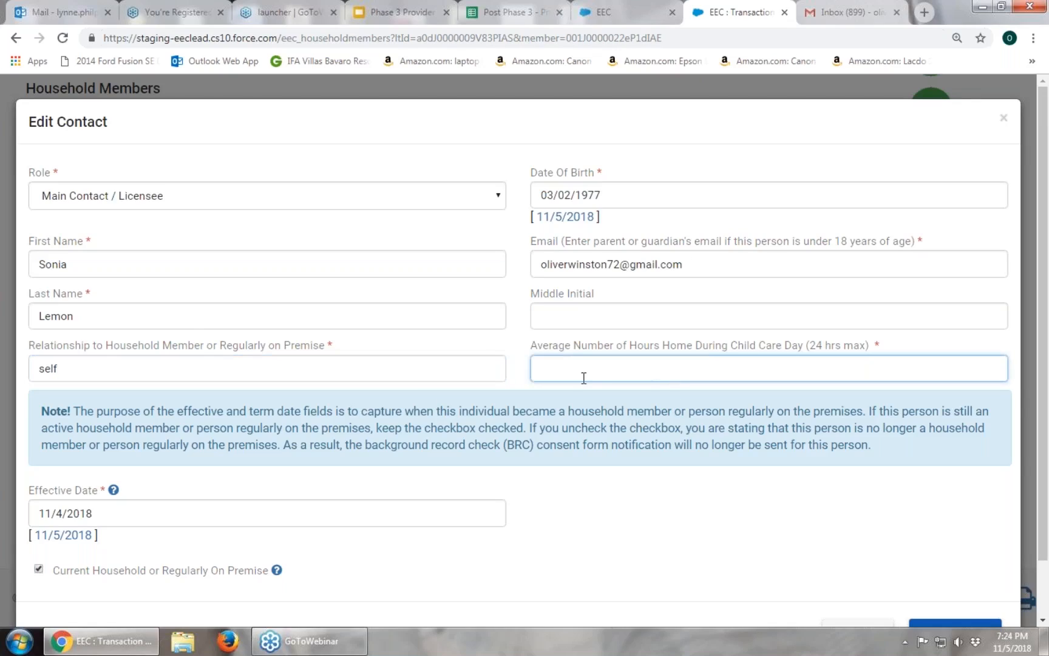
pyautogui.write('24')
pyautogui.click(607, 537)
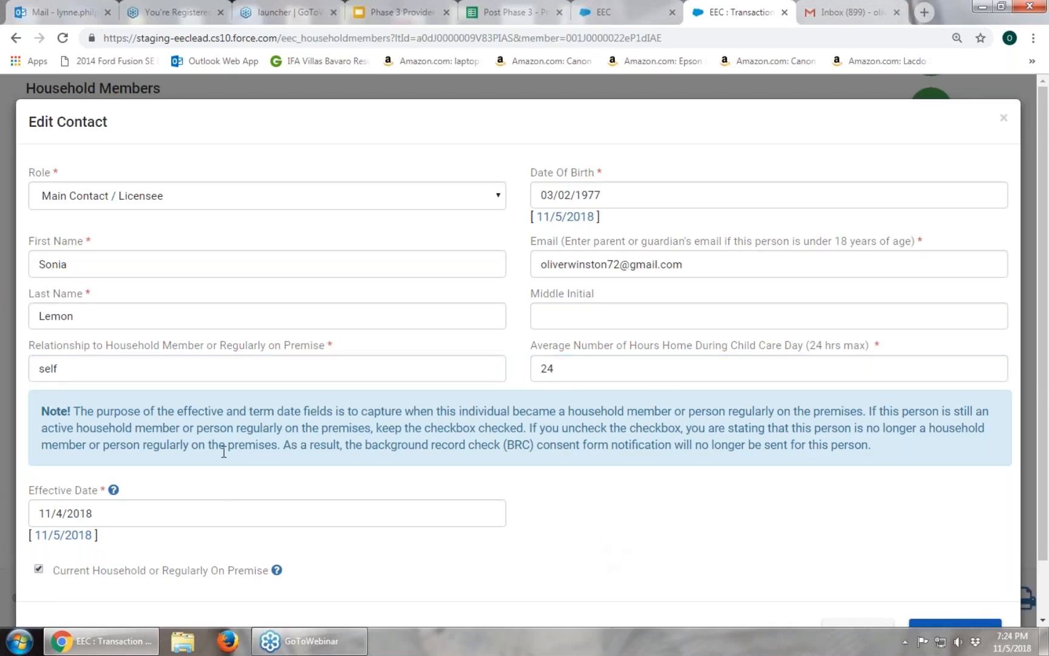
pyautogui.scroll(-1, 224, 451)
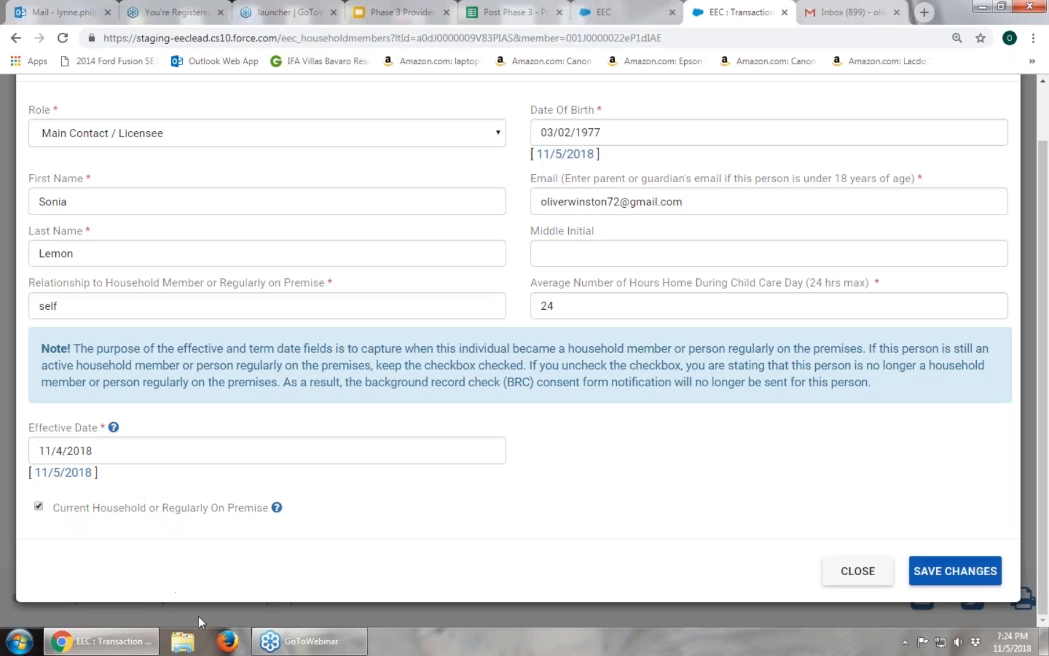
# Save the main contact's record and start a blank Add Contact form for another household member.
pyautogui.click(945, 574)
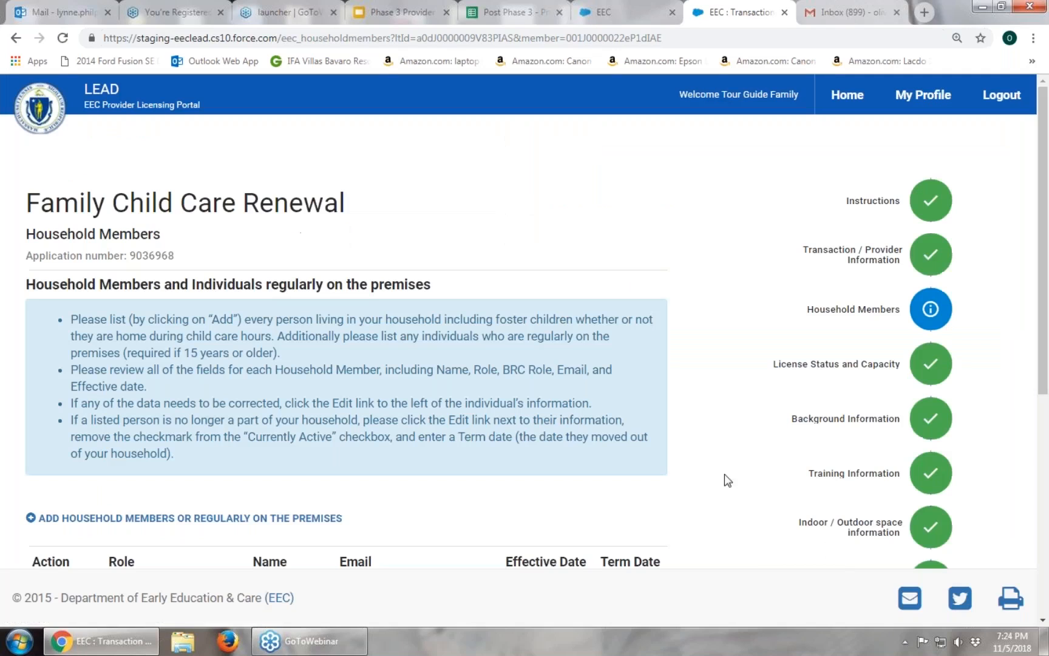
pyautogui.scroll(-3, 724, 473)
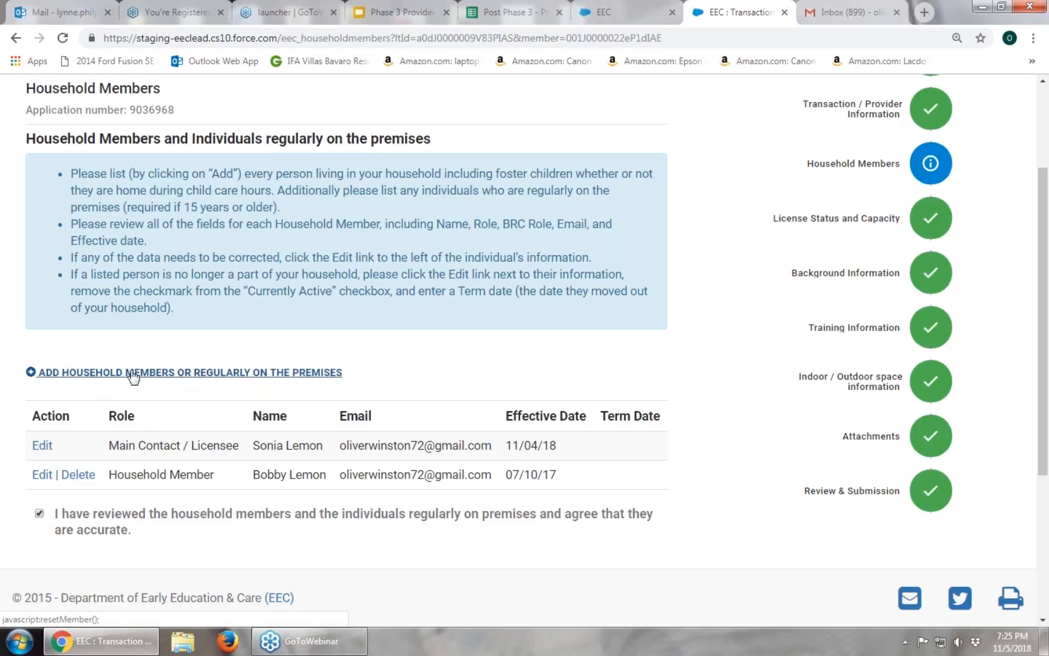
pyautogui.click(215, 374)
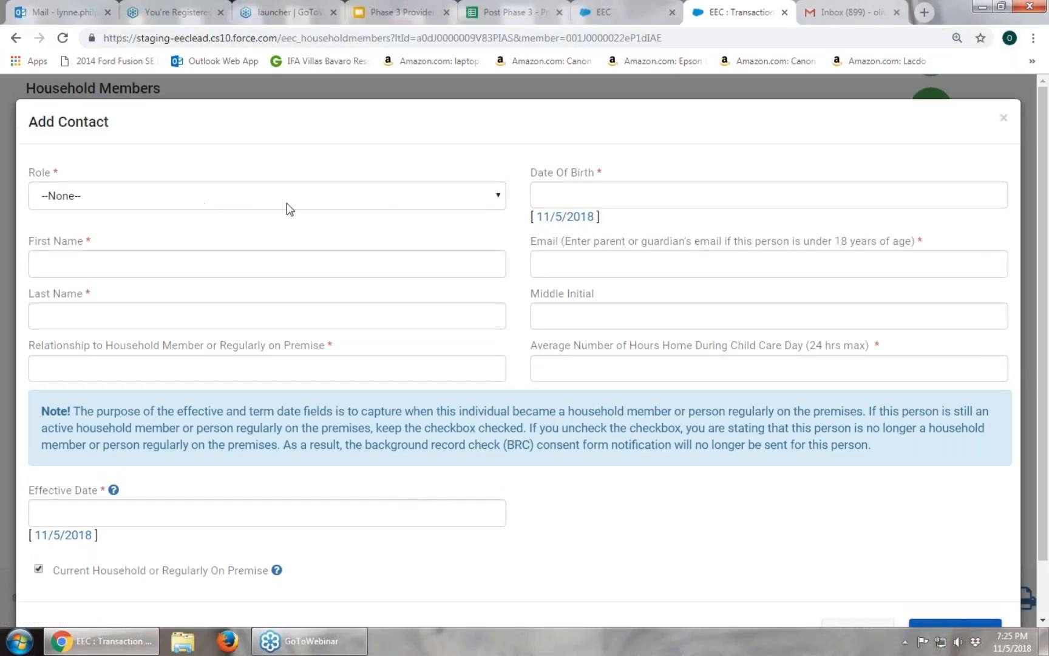
# Set the new contact's role to Household Member, then close the Add Contact form without saving.
pyautogui.click(498, 197)
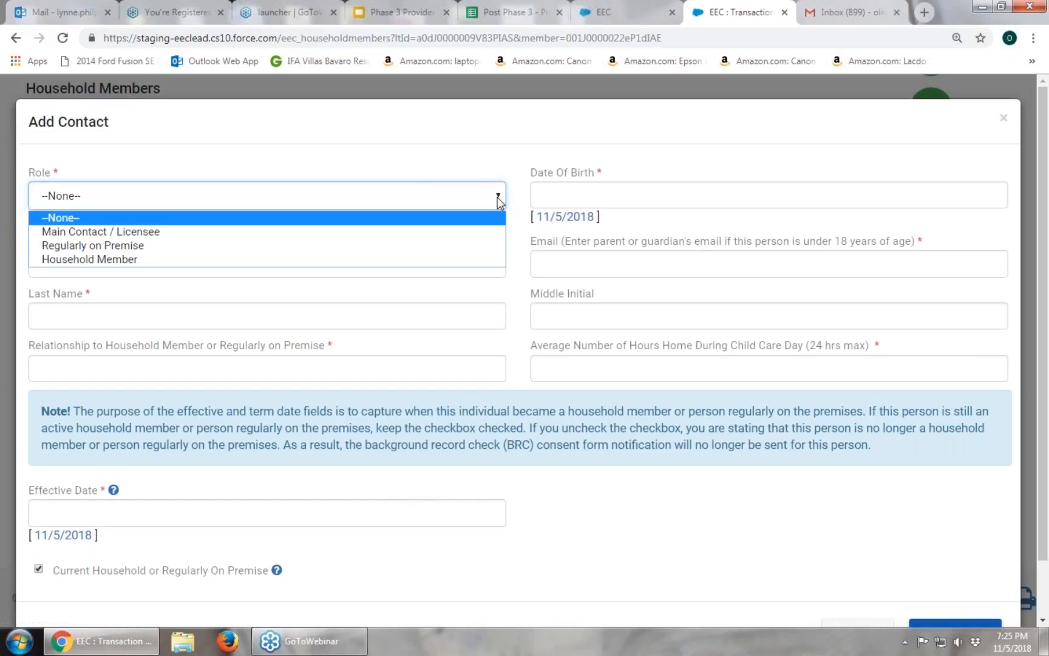
pyautogui.click(466, 260)
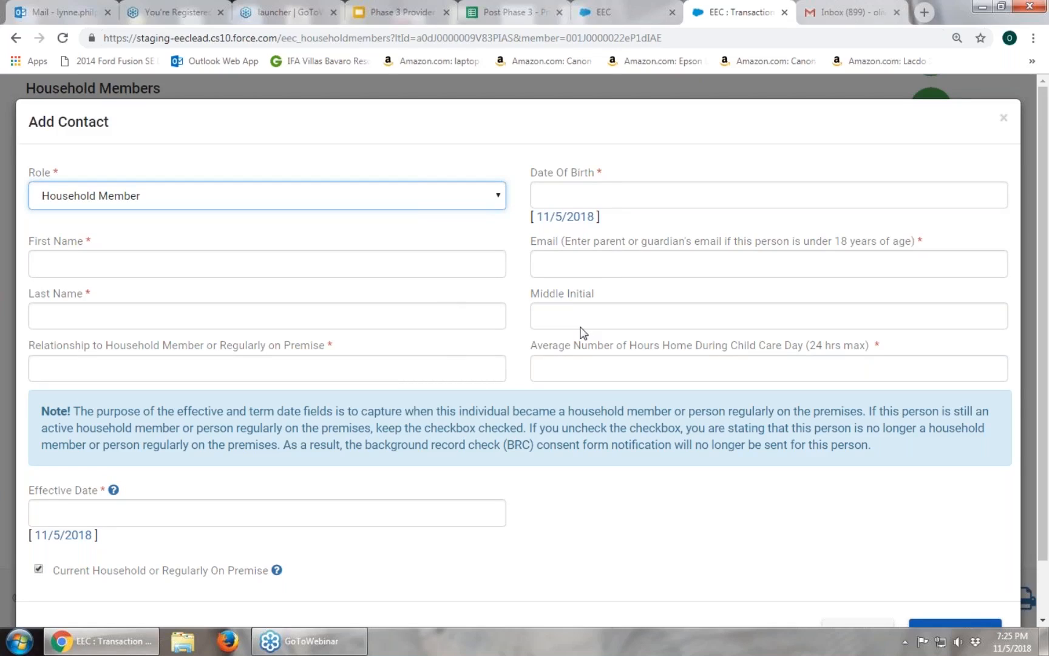
pyautogui.click(541, 265)
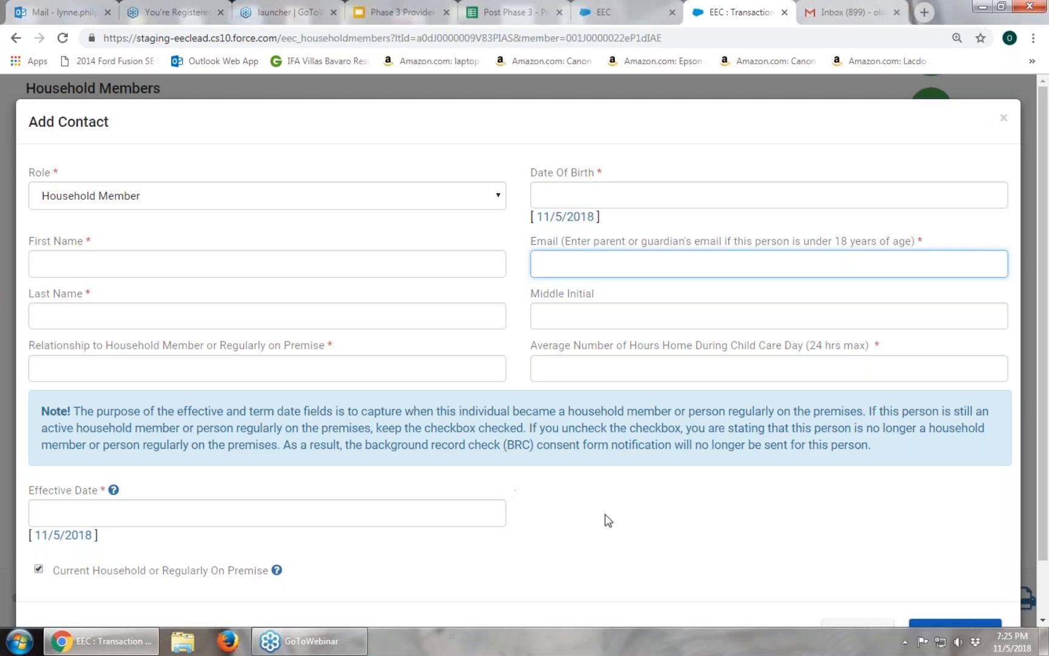
pyautogui.scroll(-1, 605, 512)
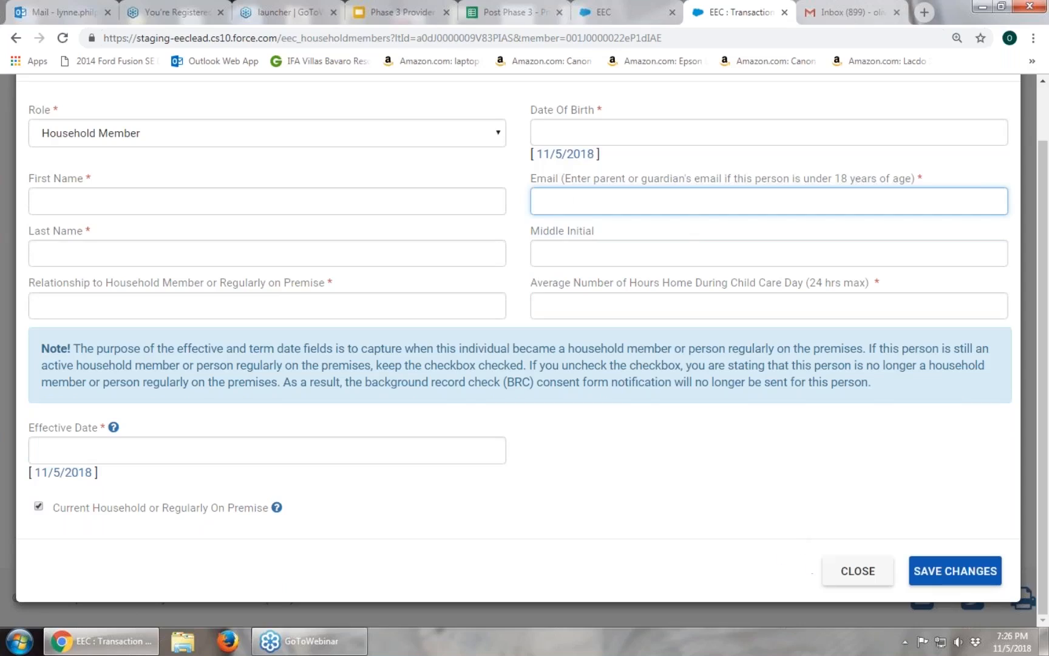
pyautogui.click(878, 578)
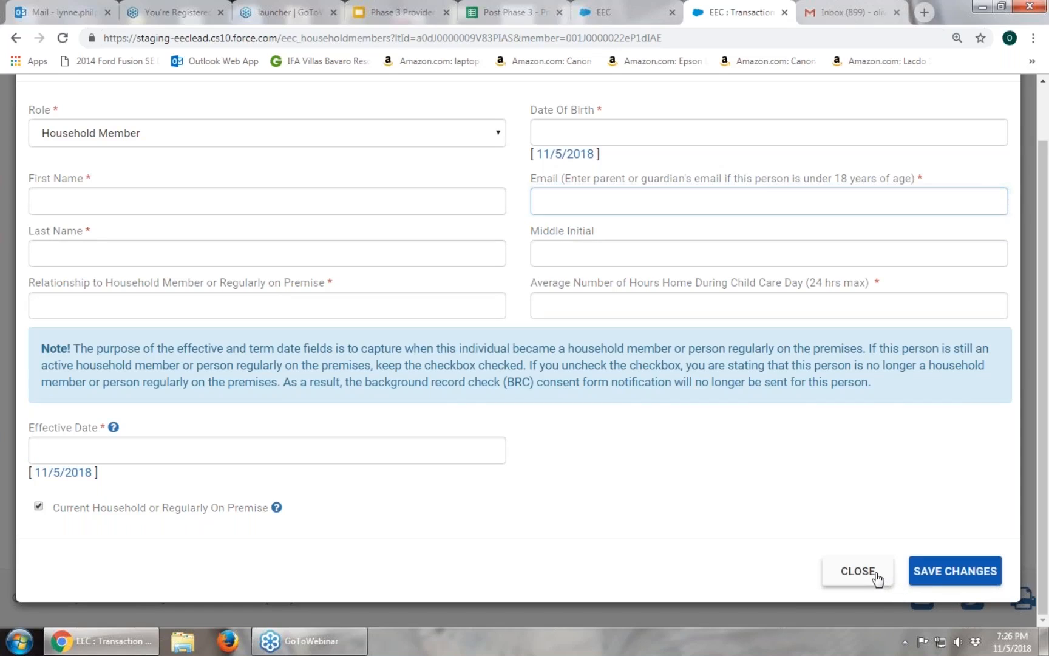
pyautogui.scroll(-1, 759, 479)
pyautogui.scroll(-2, 759, 480)
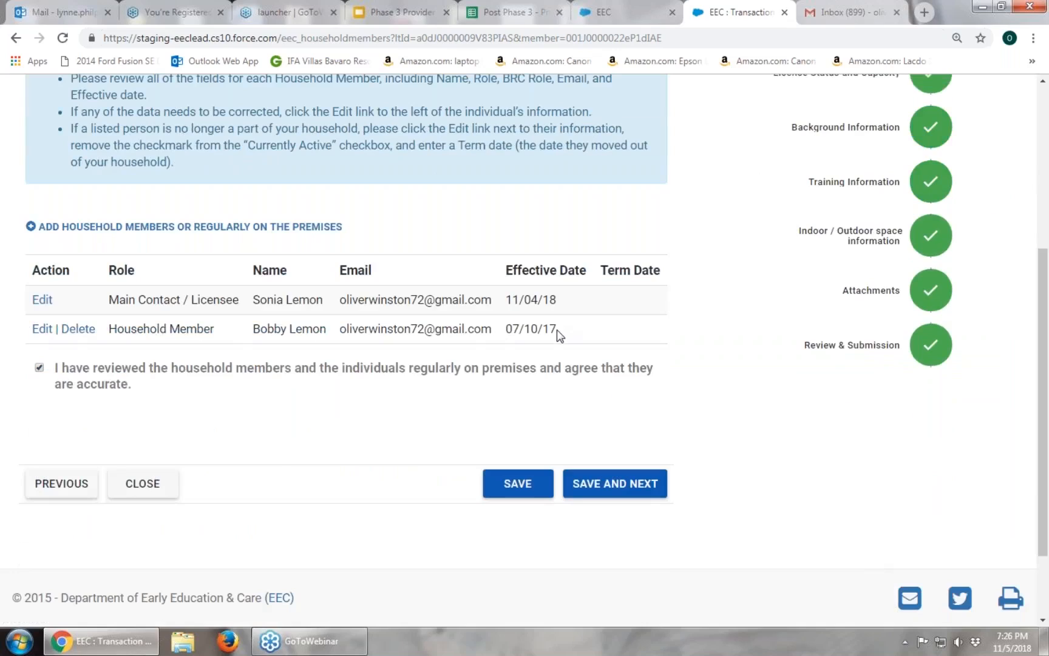
# Uncheck Current Household on the spouse's record, set term date 11/5/2018, and save.
pyautogui.click(42, 329)
pyautogui.scroll(-1, 426, 497)
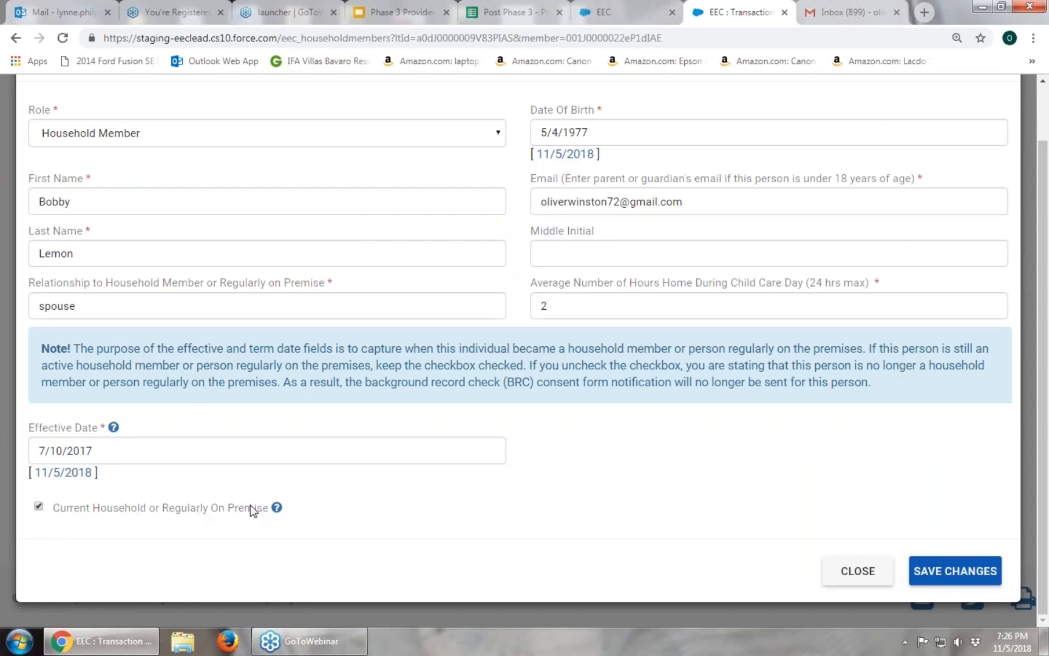
pyautogui.click(38, 506)
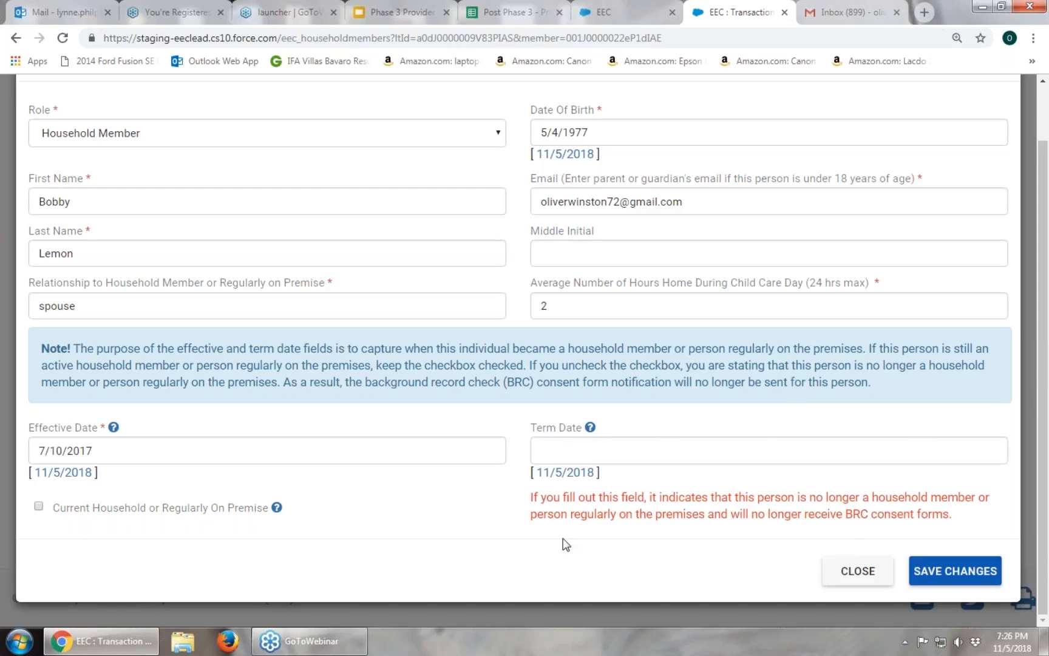
pyautogui.click(38, 506)
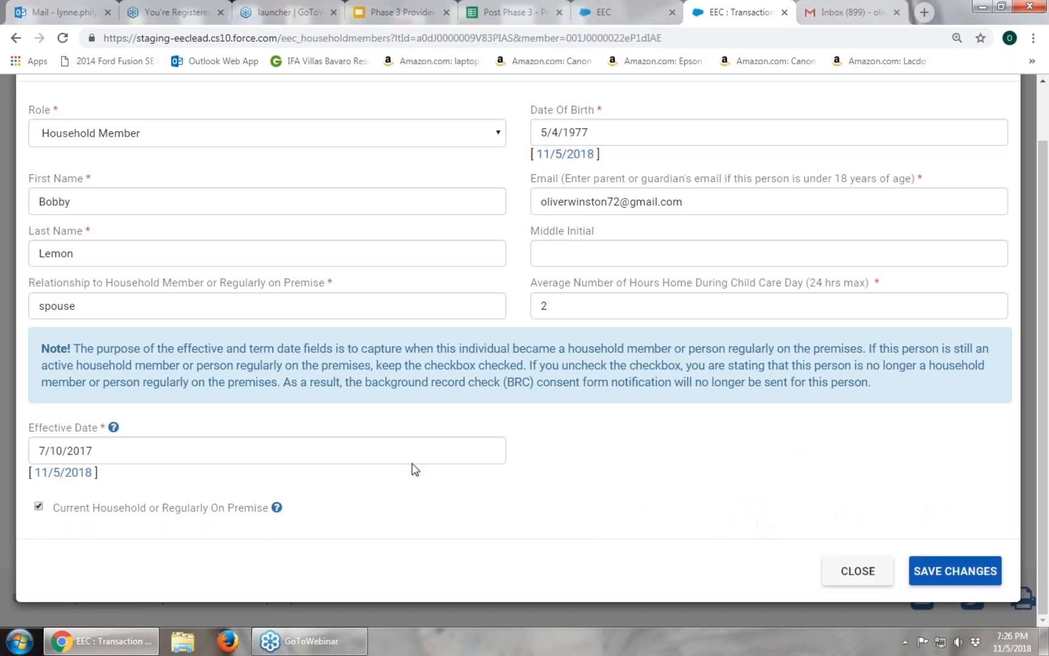
pyautogui.click(39, 506)
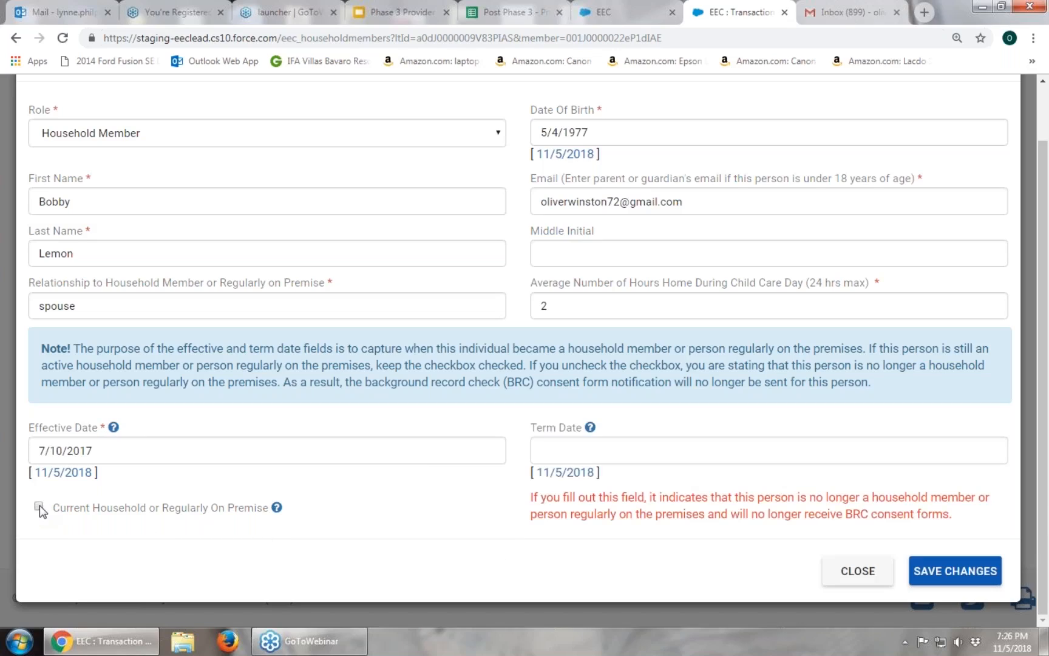
pyautogui.click(574, 473)
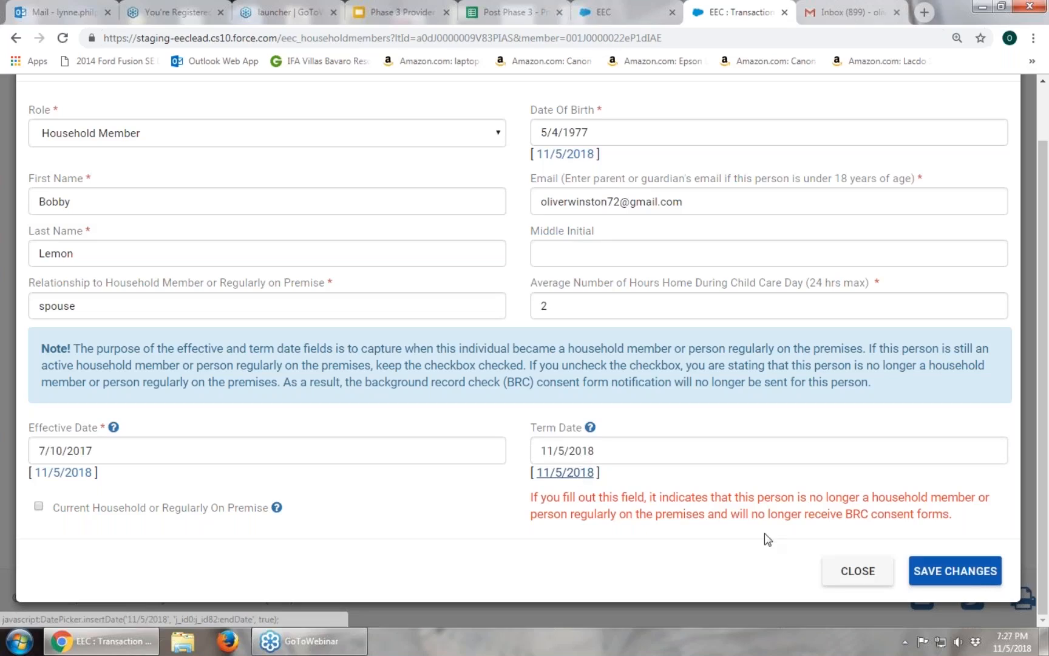
pyautogui.click(985, 577)
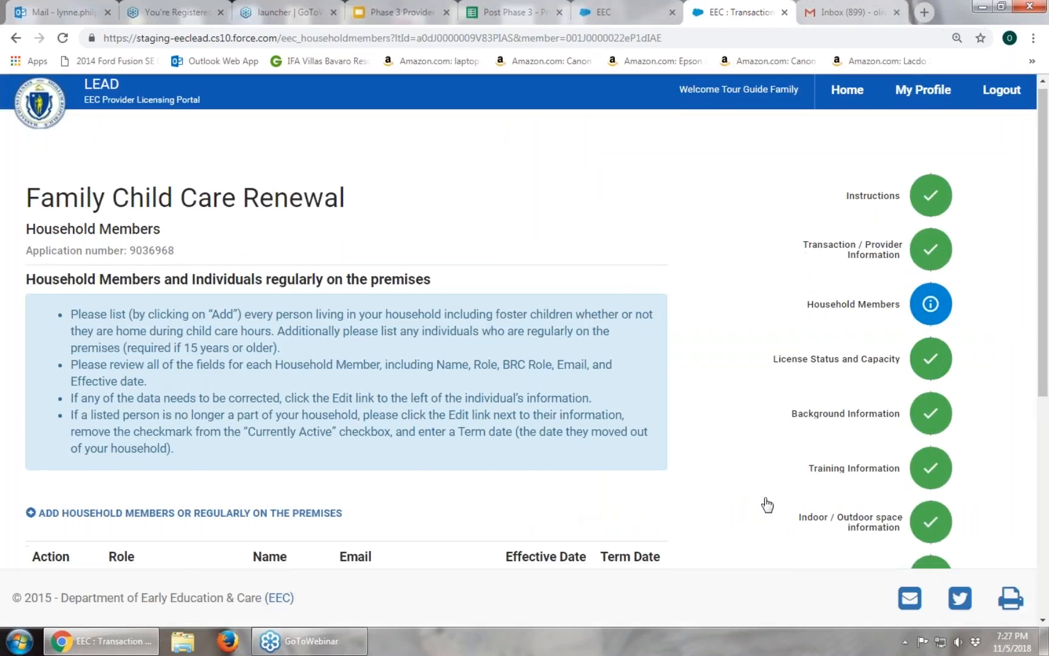
# Check the household members accuracy agreement and save to continue to Licensing Status and Capacity.
pyautogui.scroll(-5, 767, 505)
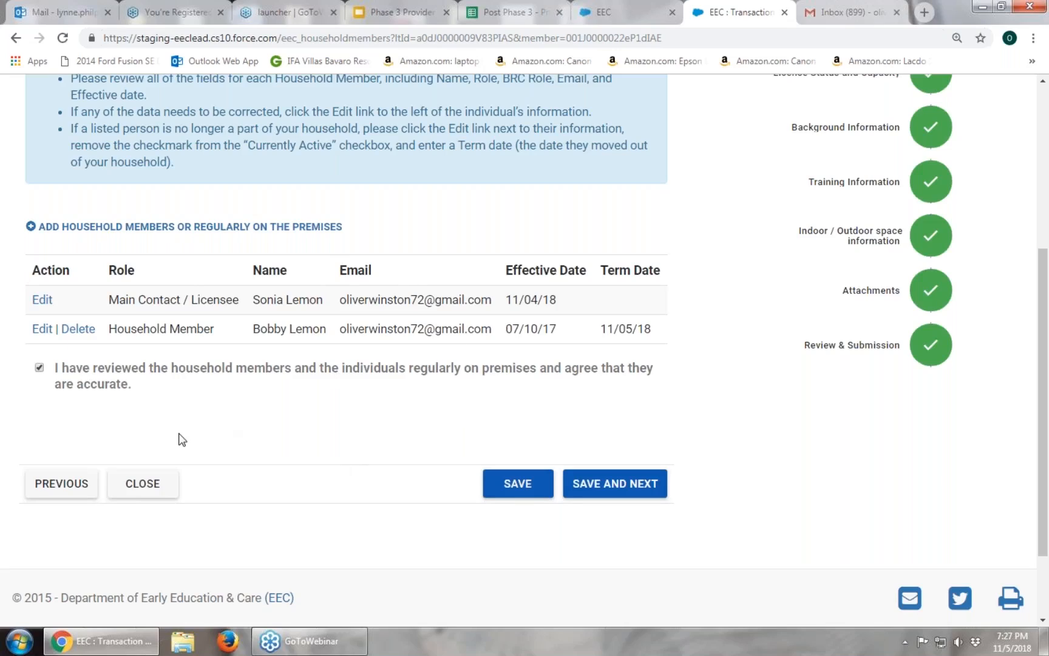
pyautogui.click(39, 368)
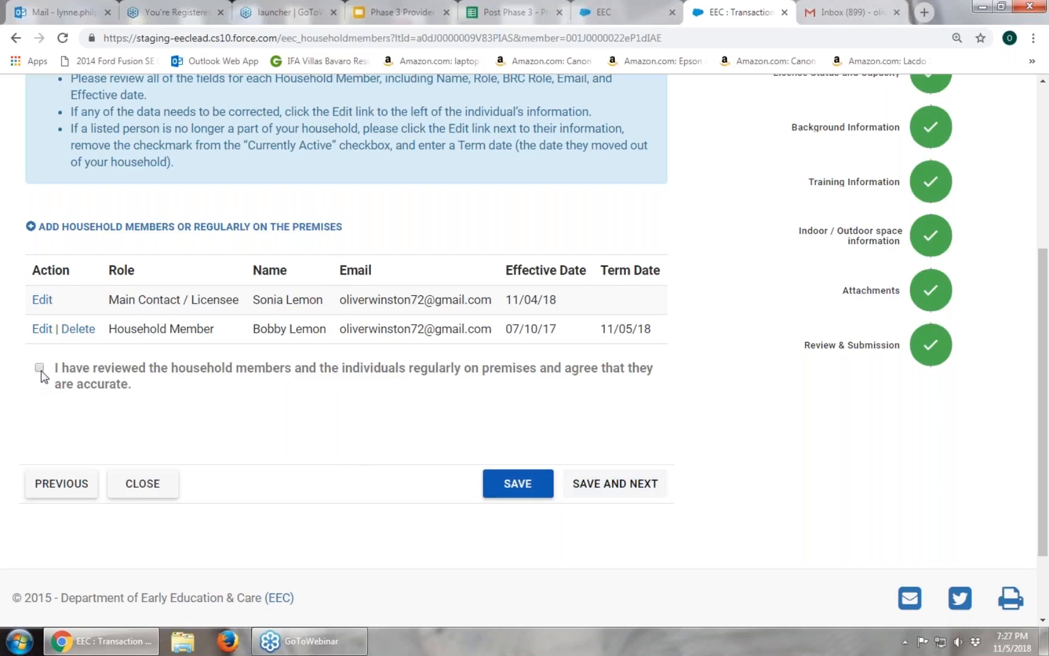
pyautogui.click(38, 368)
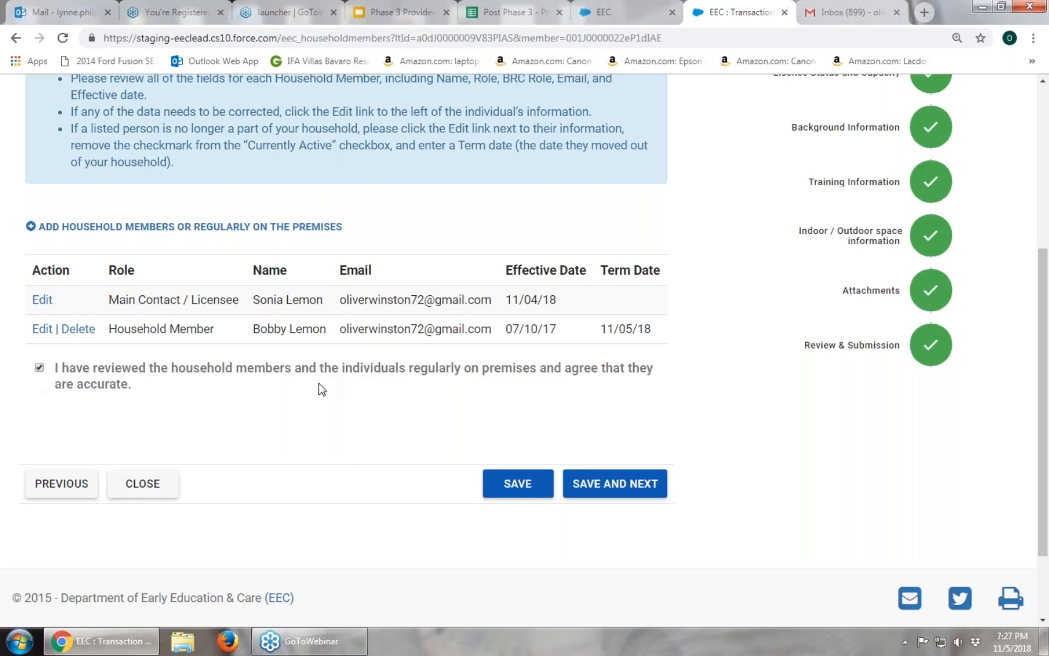
pyautogui.click(618, 486)
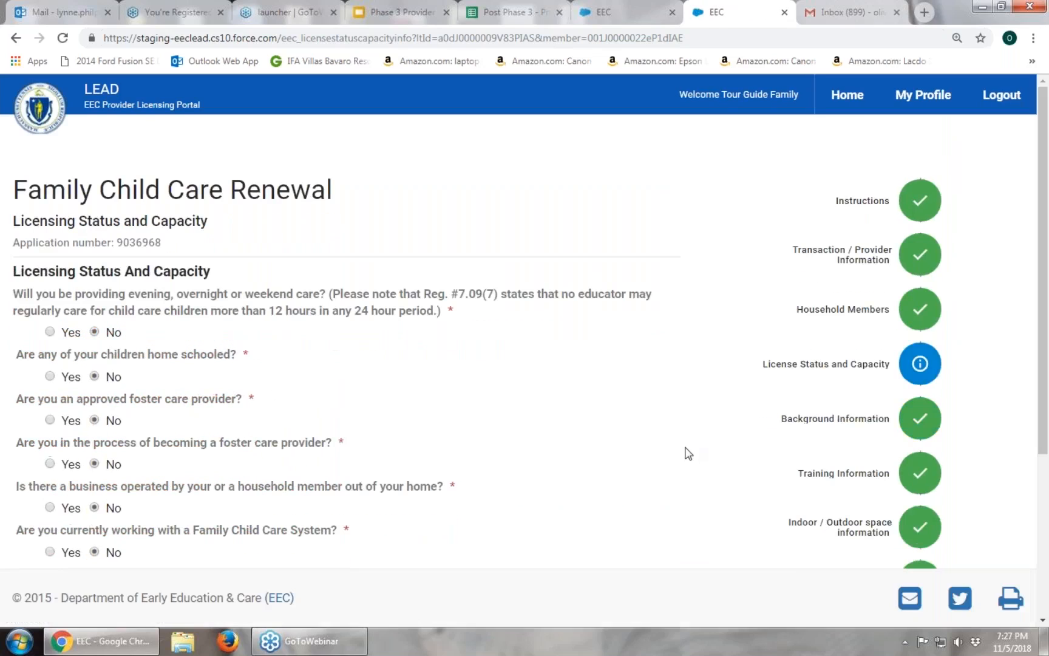
# Answer No to home-schooled children, after briefly trying Yes with 'This is my explanation', and save.
pyautogui.scroll(-3, 688, 453)
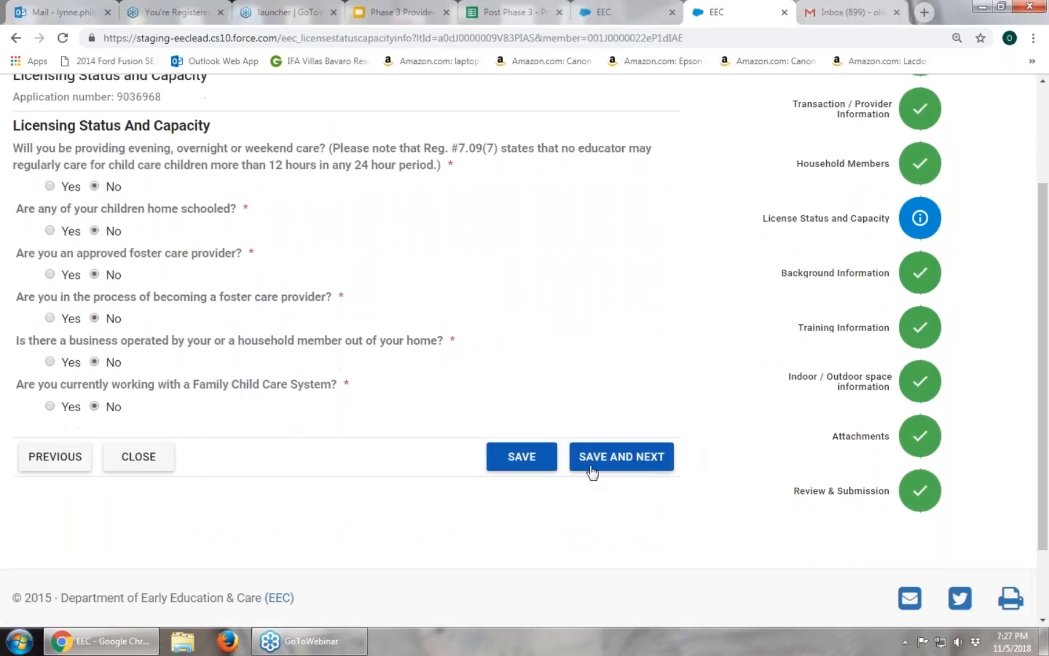
pyautogui.scroll(2, 688, 425)
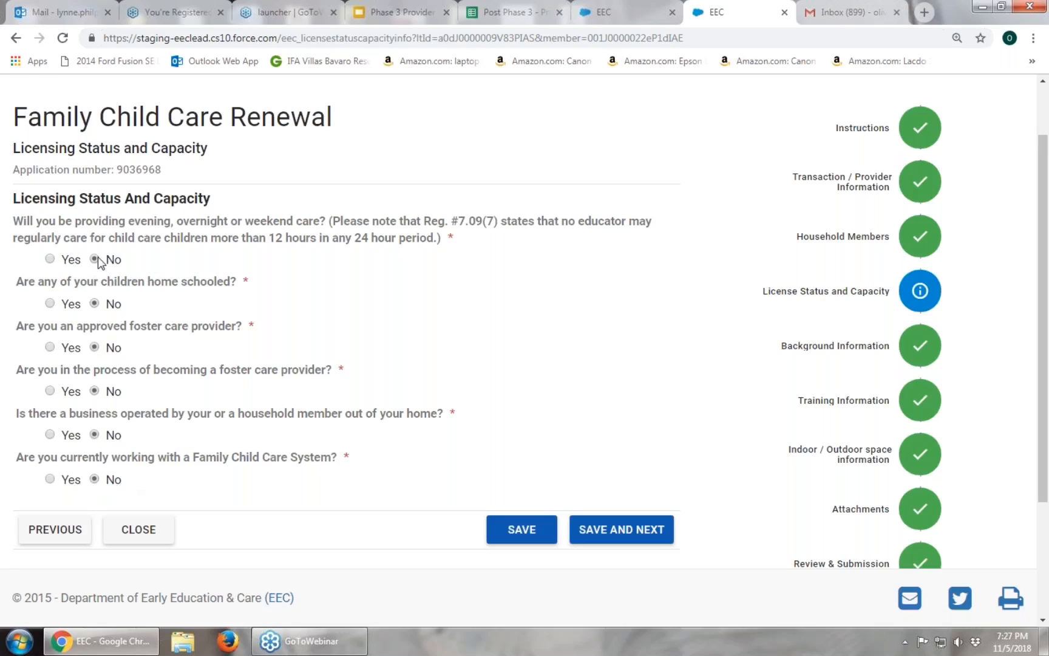
pyautogui.click(94, 303)
pyautogui.click(49, 303)
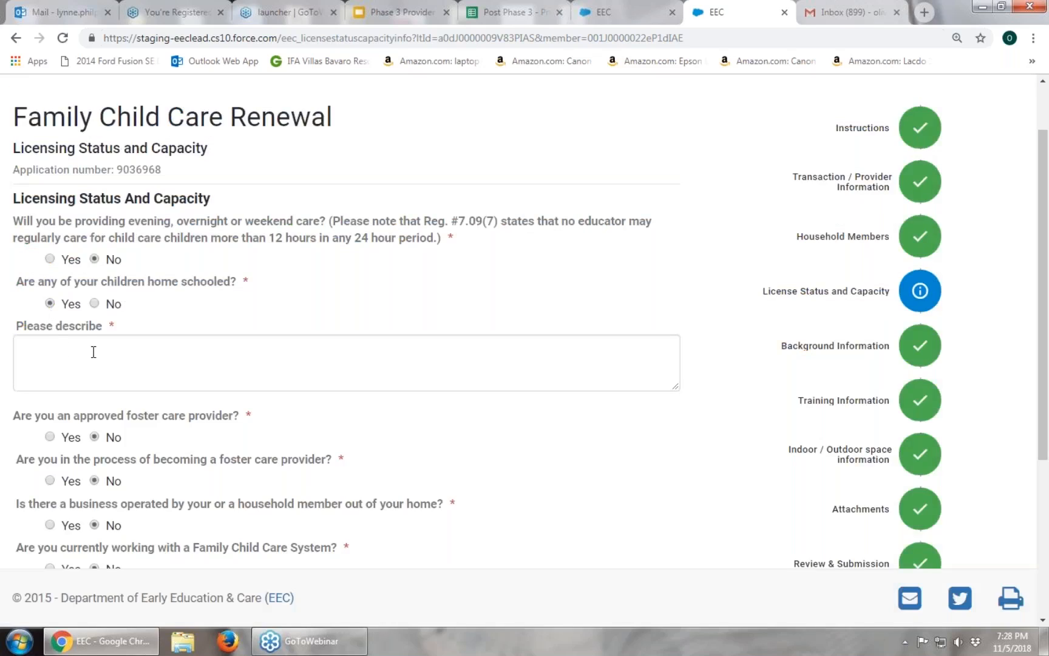
pyautogui.click(170, 352)
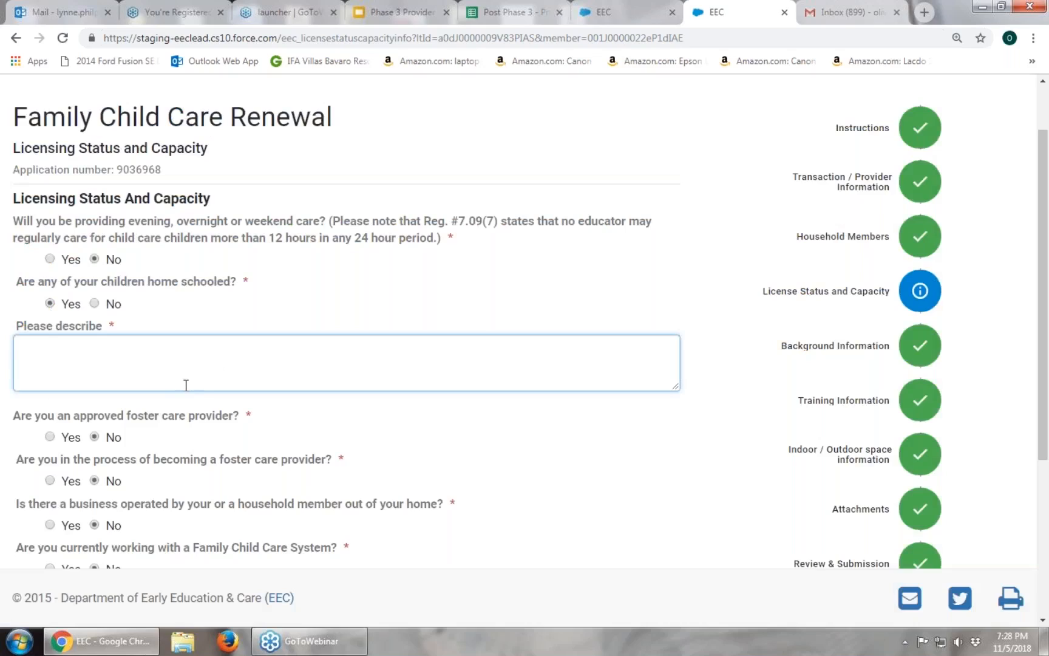
pyautogui.write('This is my explanation')
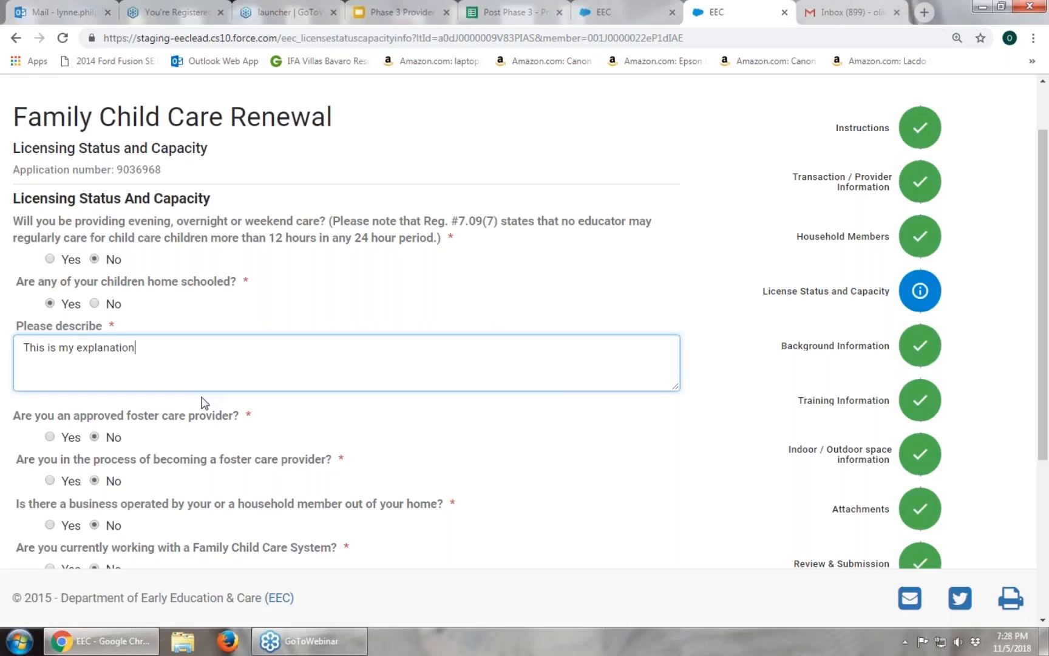
pyautogui.click(102, 306)
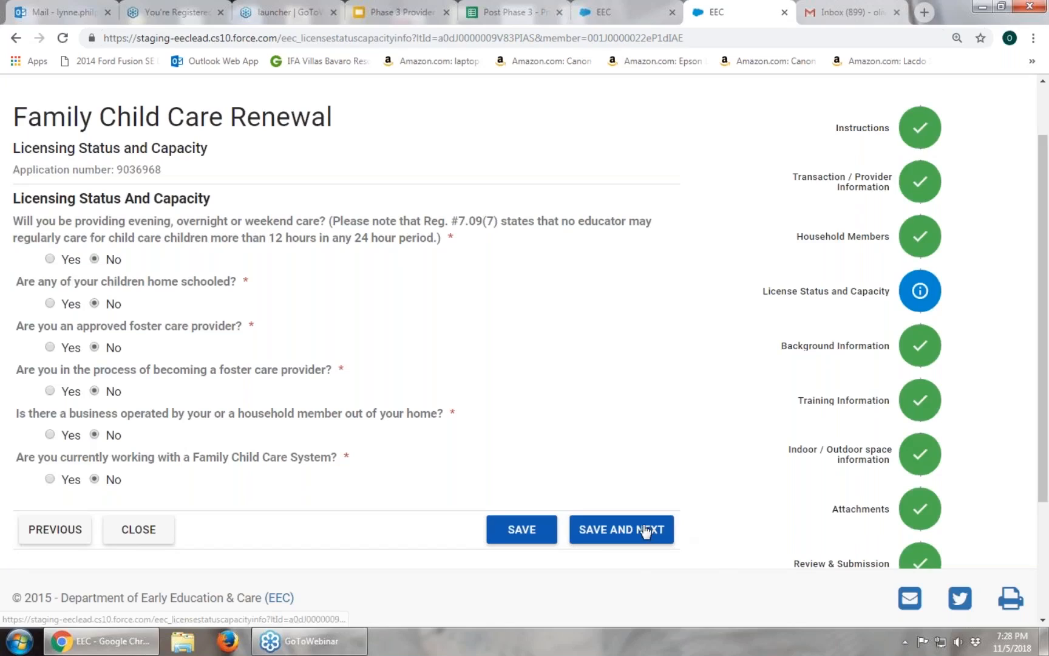
pyautogui.click(621, 529)
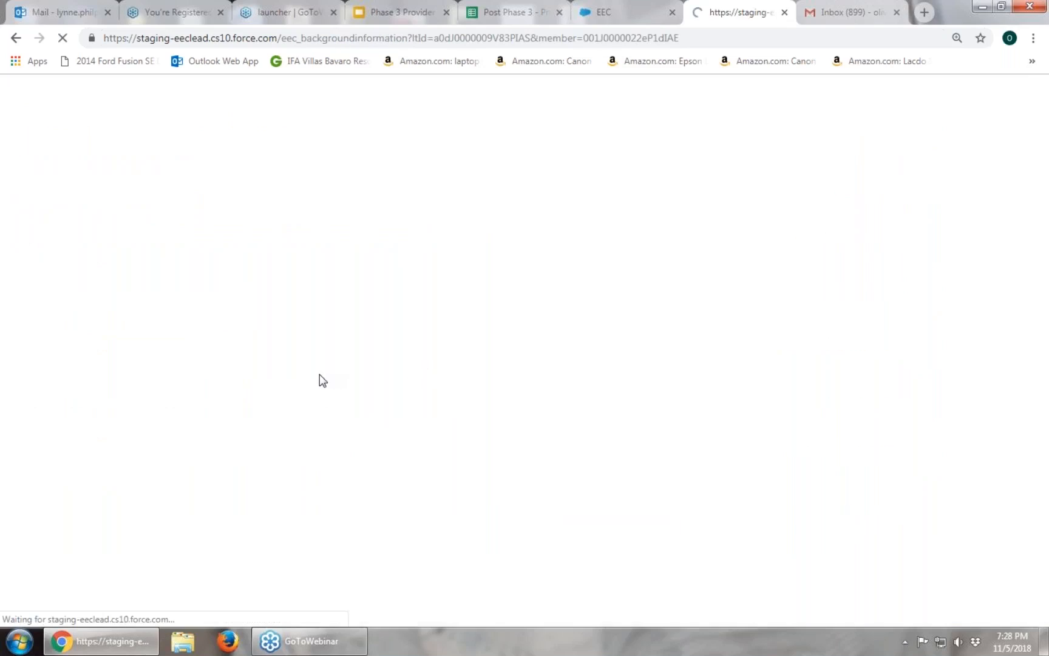
# Answer No on child protection agency dealings and save Background Information to reach Training.
pyautogui.scroll(-5, 303, 371)
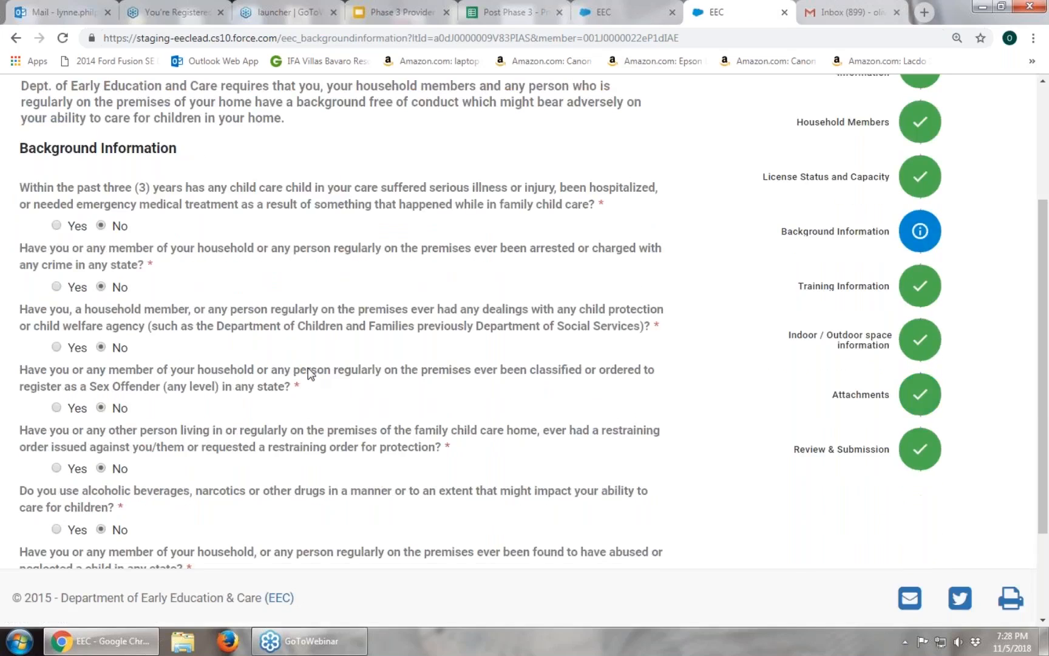
pyautogui.scroll(1, 279, 359)
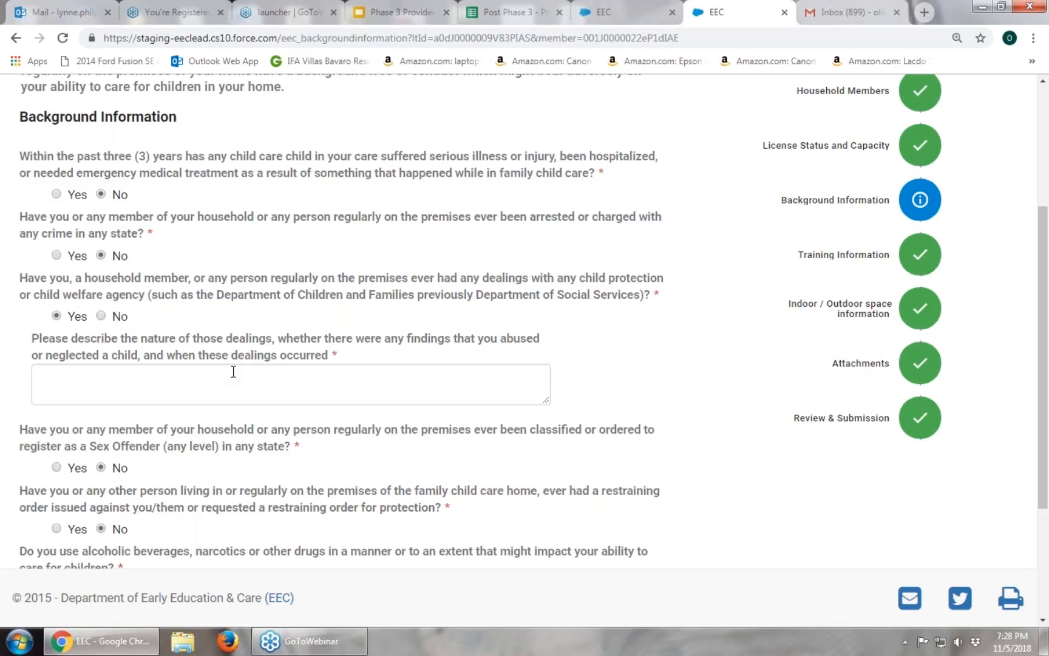
pyautogui.click(101, 316)
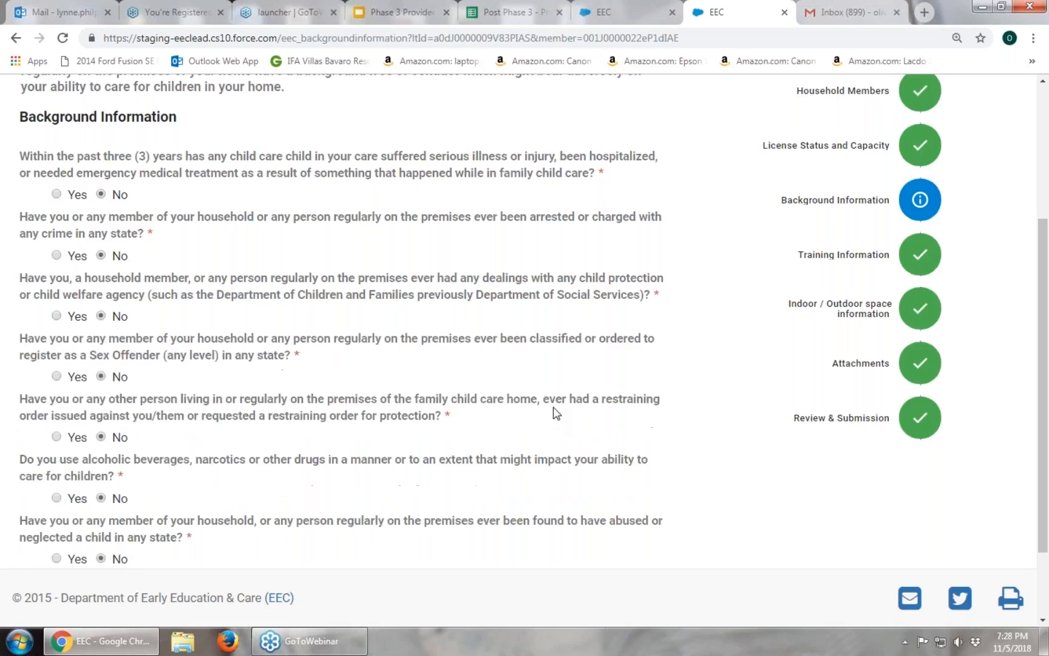
pyautogui.scroll(-2, 554, 413)
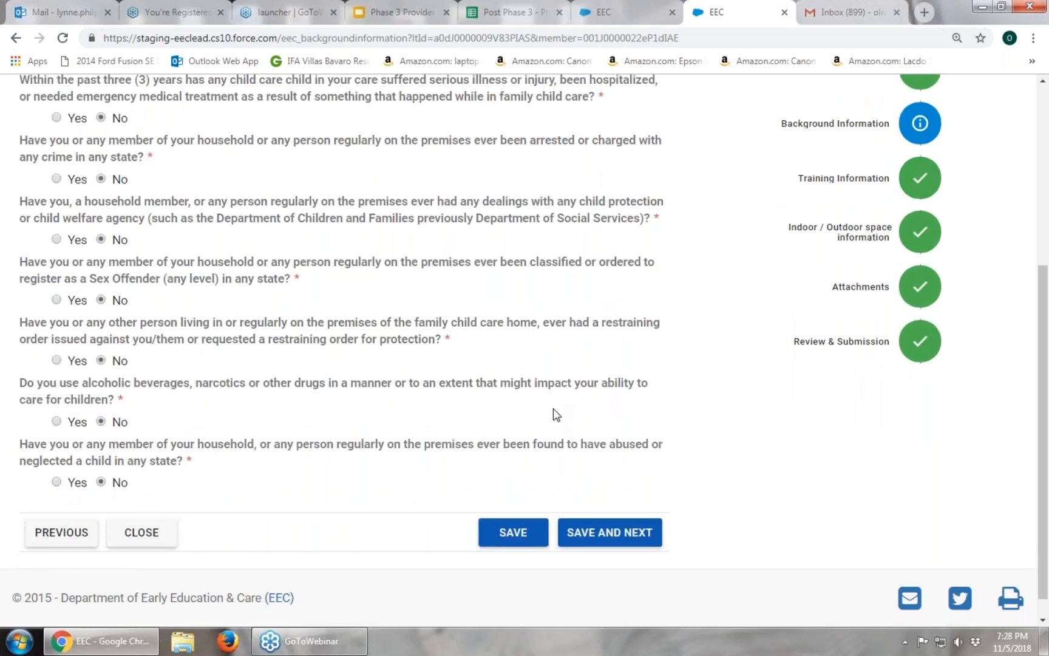
pyautogui.click(598, 507)
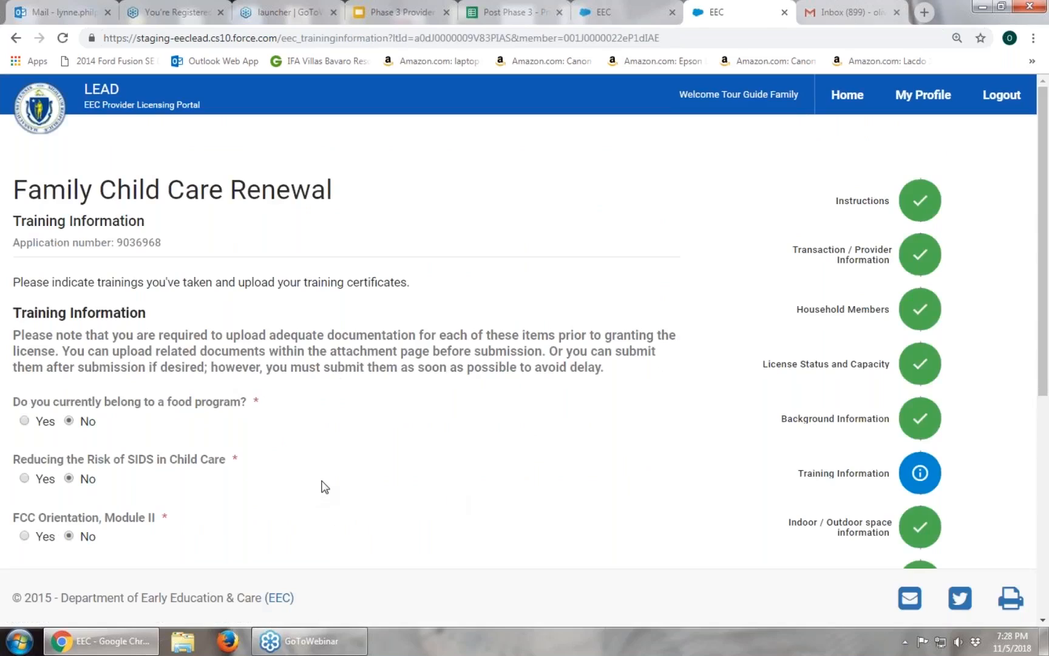
# Mark FCC Orientation, Module II as completed on 10/29/2018 and save the training answers.
pyautogui.scroll(-2, 323, 486)
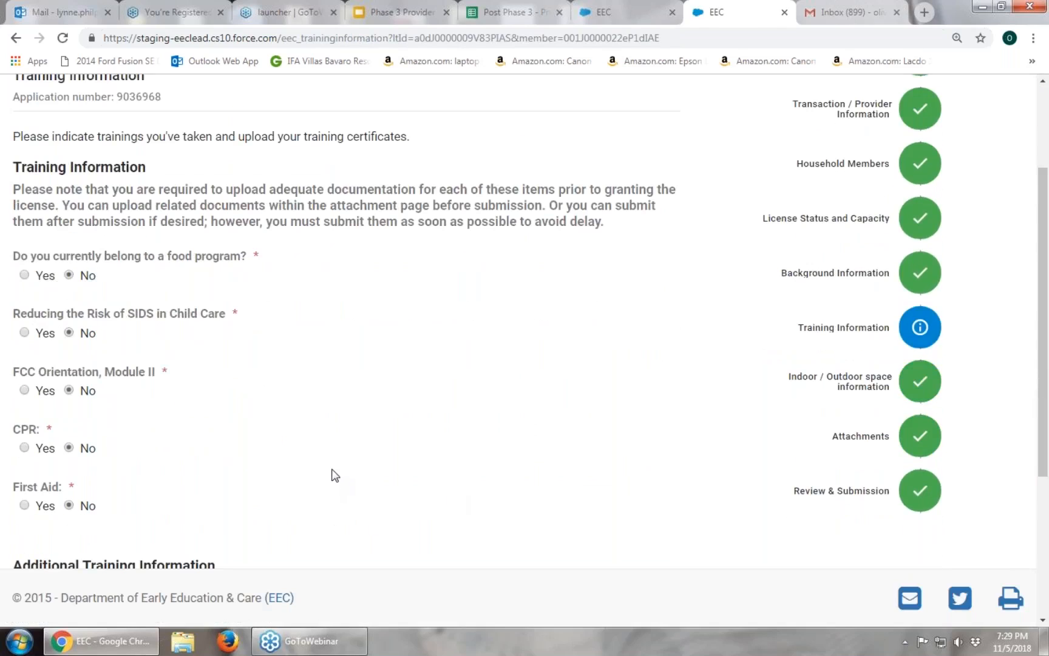
pyautogui.scroll(-1, 335, 475)
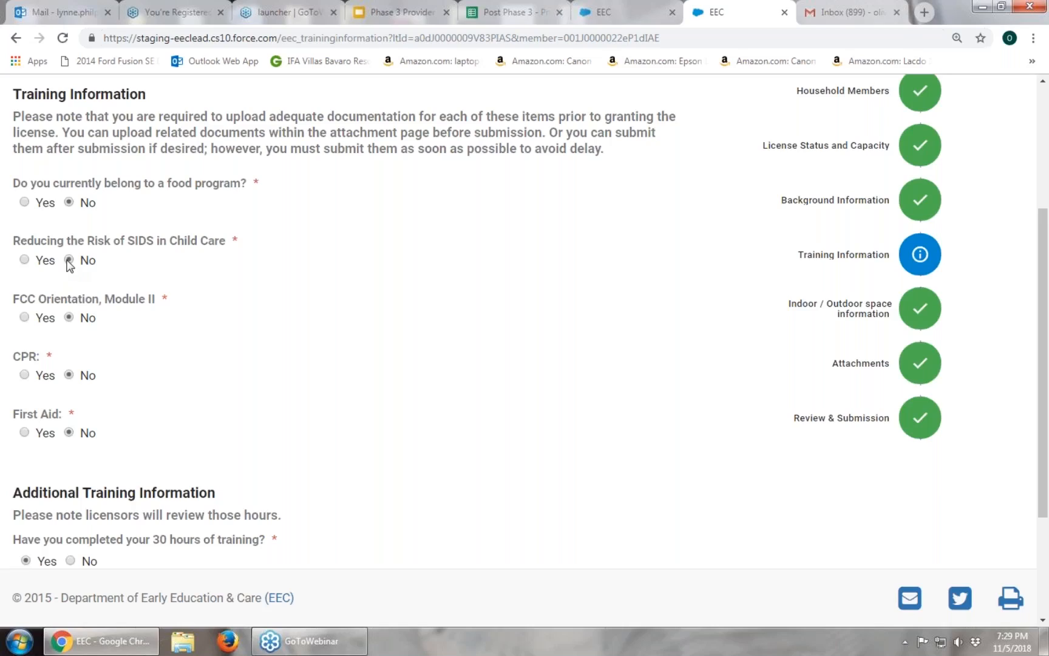
pyautogui.click(25, 317)
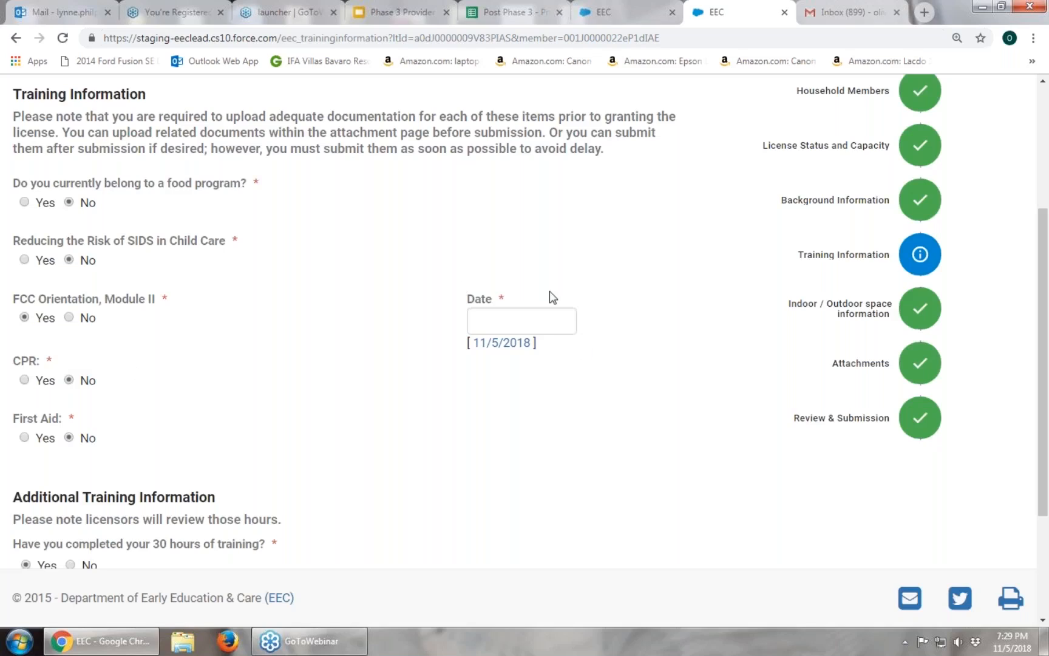
pyautogui.click(526, 323)
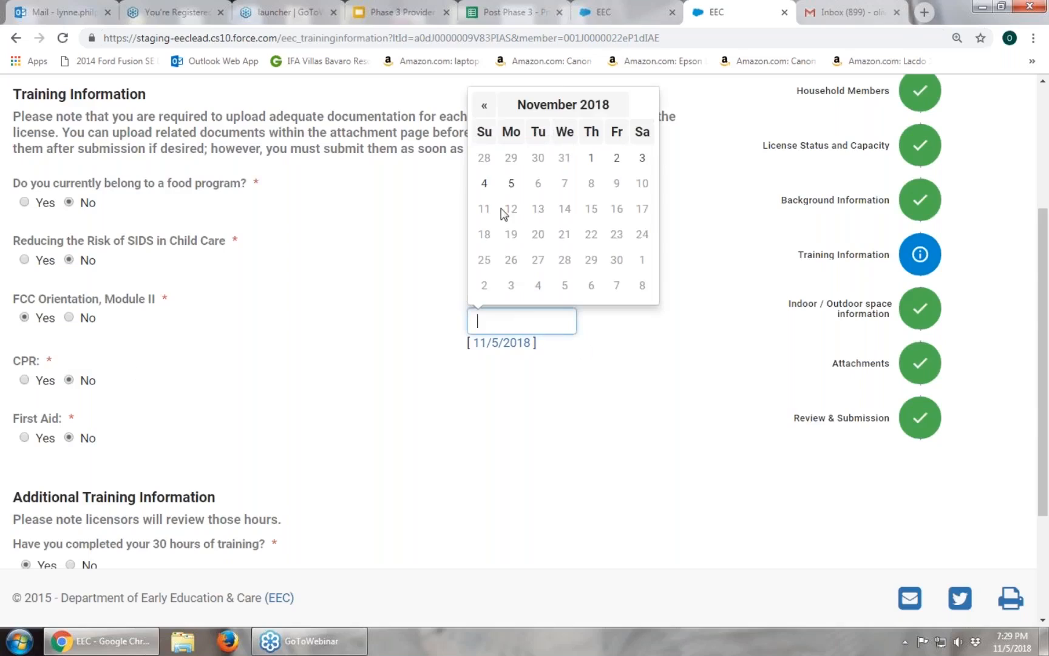
pyautogui.click(508, 161)
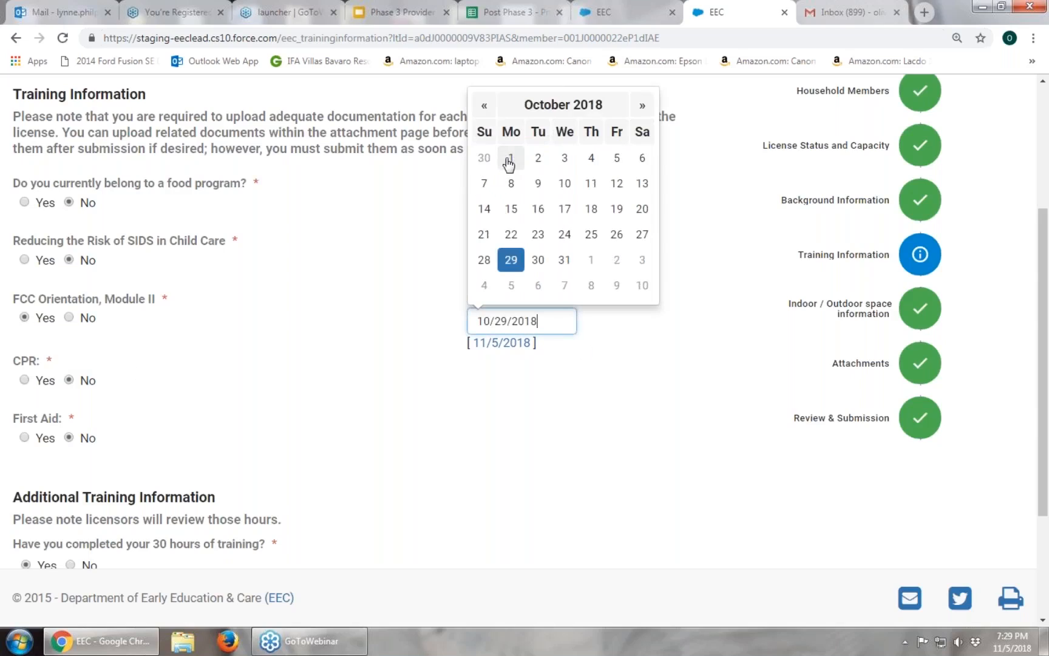
pyautogui.click(648, 410)
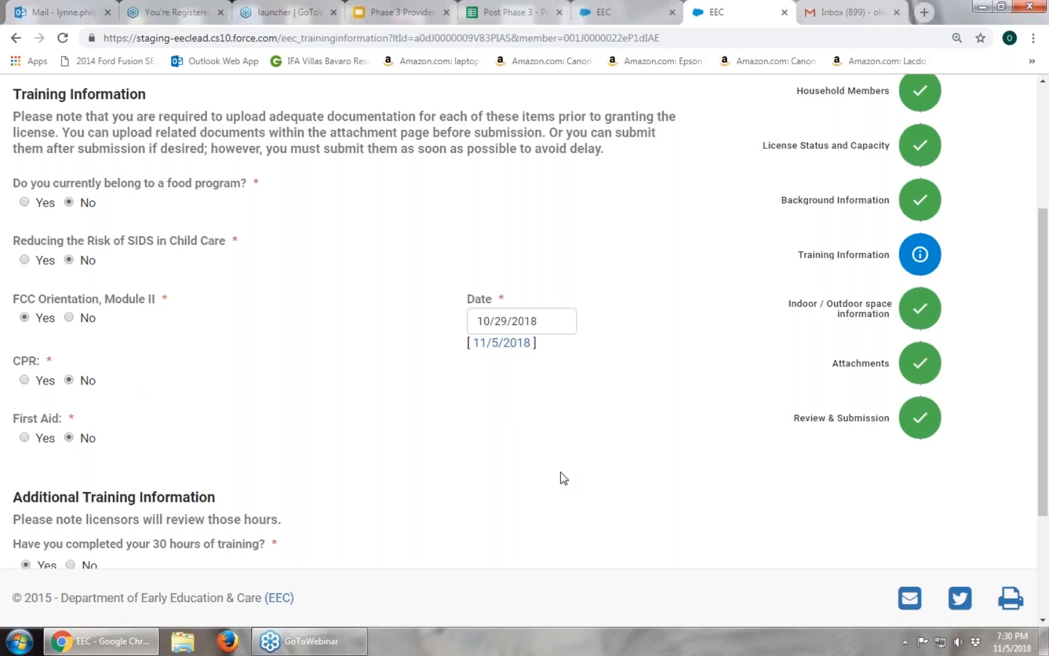
pyautogui.scroll(-3, 561, 472)
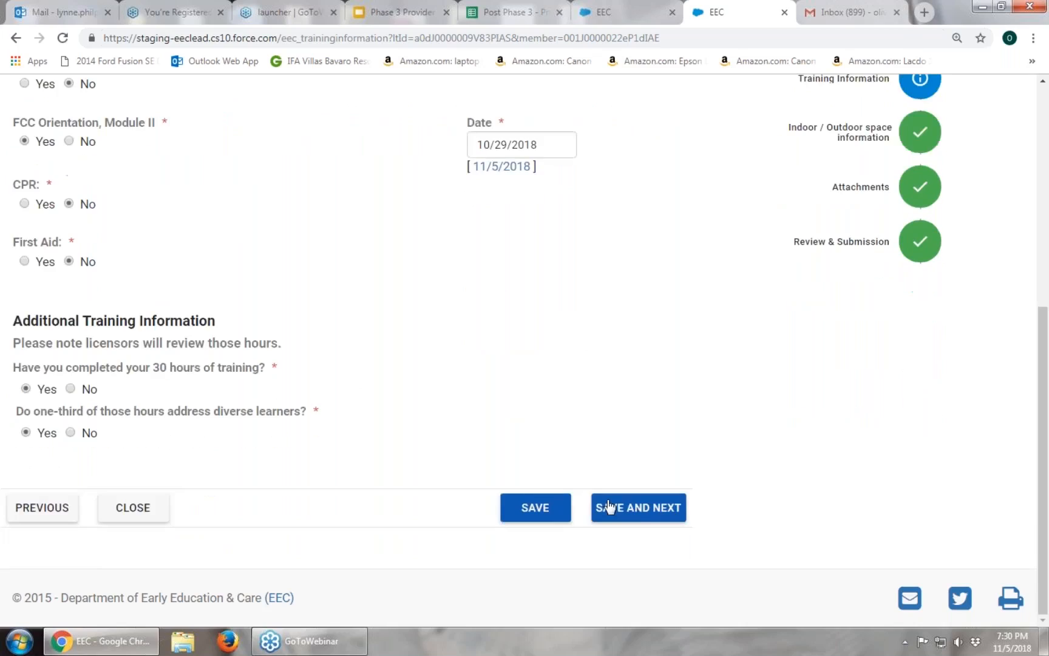
pyautogui.click(635, 513)
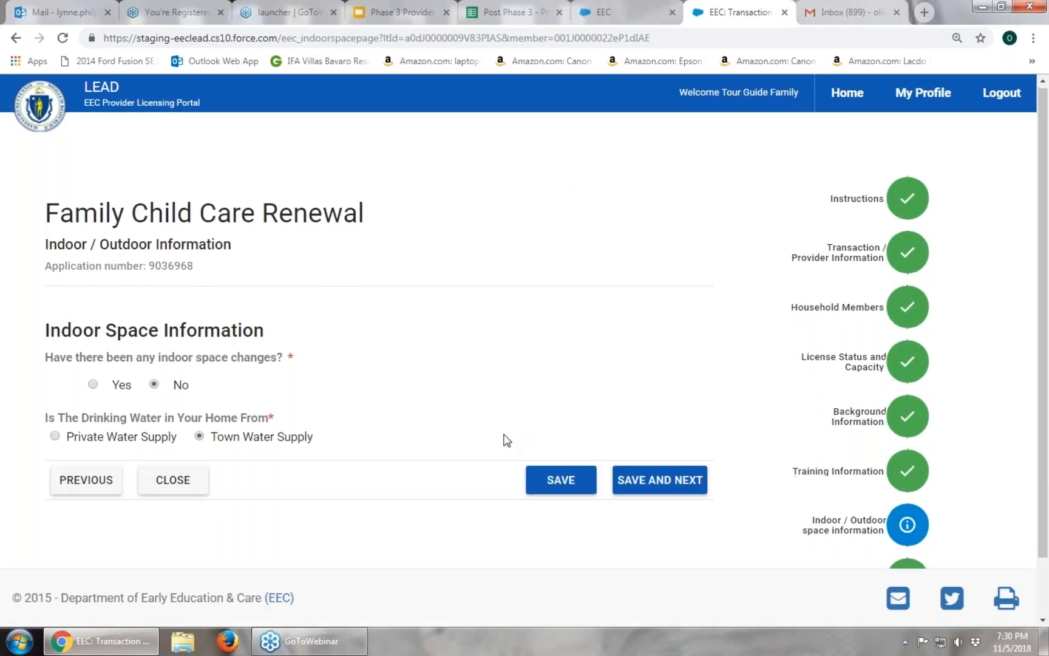
# Save the Indoor / Outdoor answers unchanged: No indoor space changes and Town Water Supply.
pyautogui.scroll(-1, 503, 438)
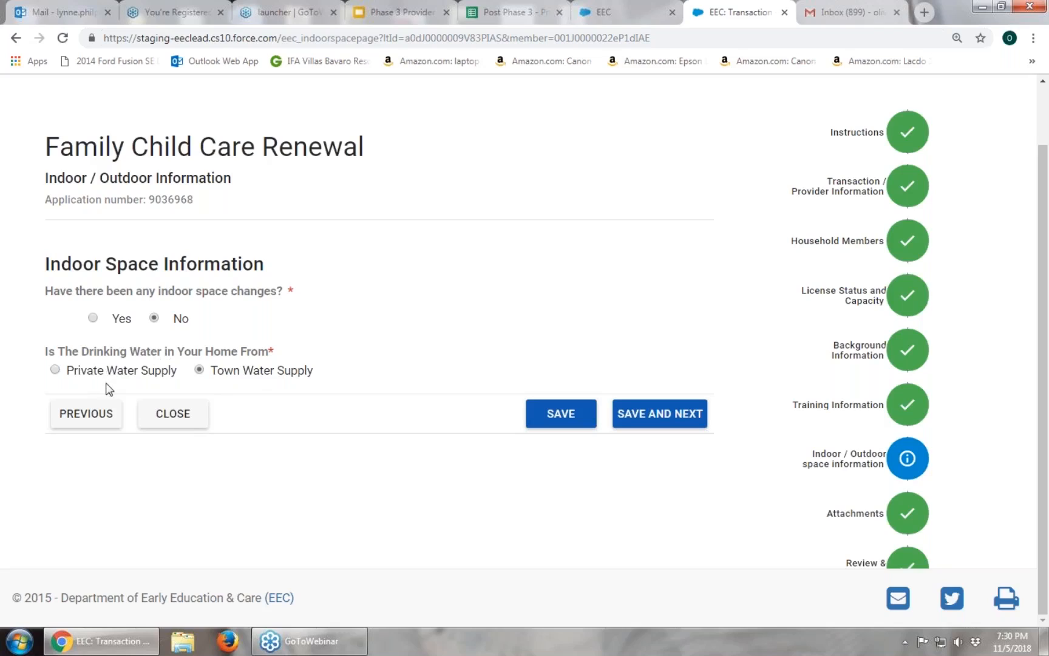
pyautogui.click(678, 423)
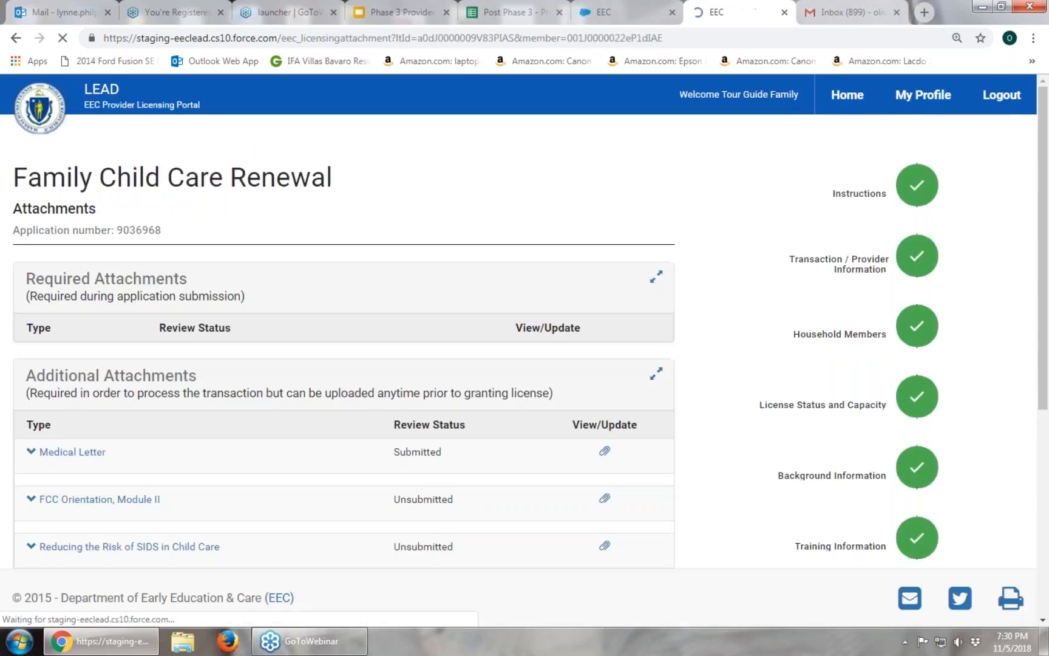
# Scroll through the Additional Attachments list to check which documents are submitted.
pyautogui.scroll(-1, 671, 425)
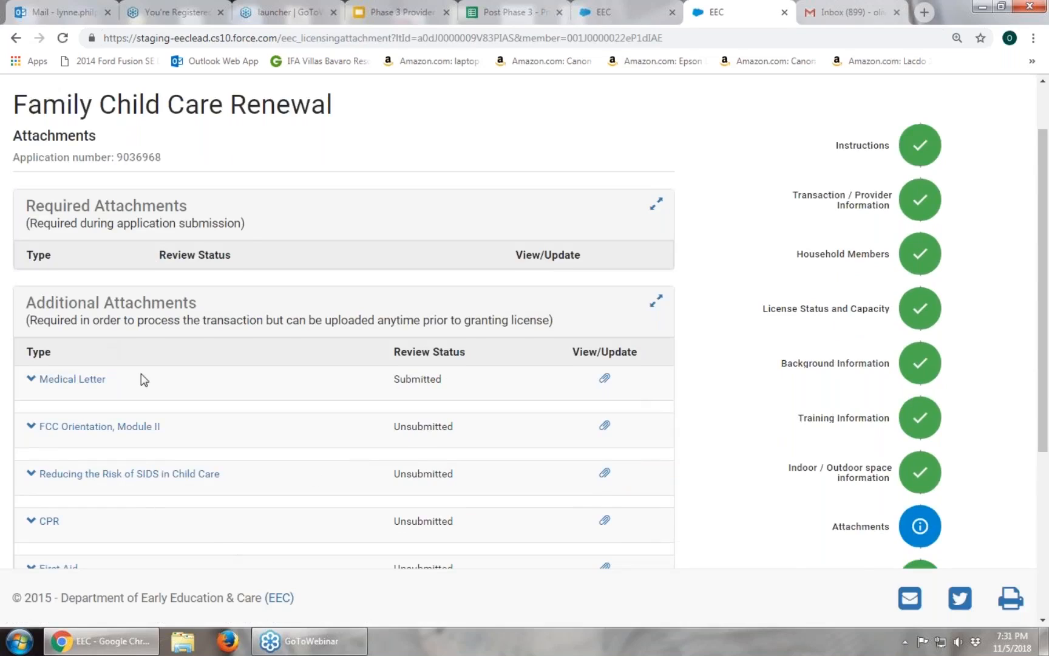
pyautogui.scroll(-2, 142, 377)
pyautogui.scroll(1, 144, 395)
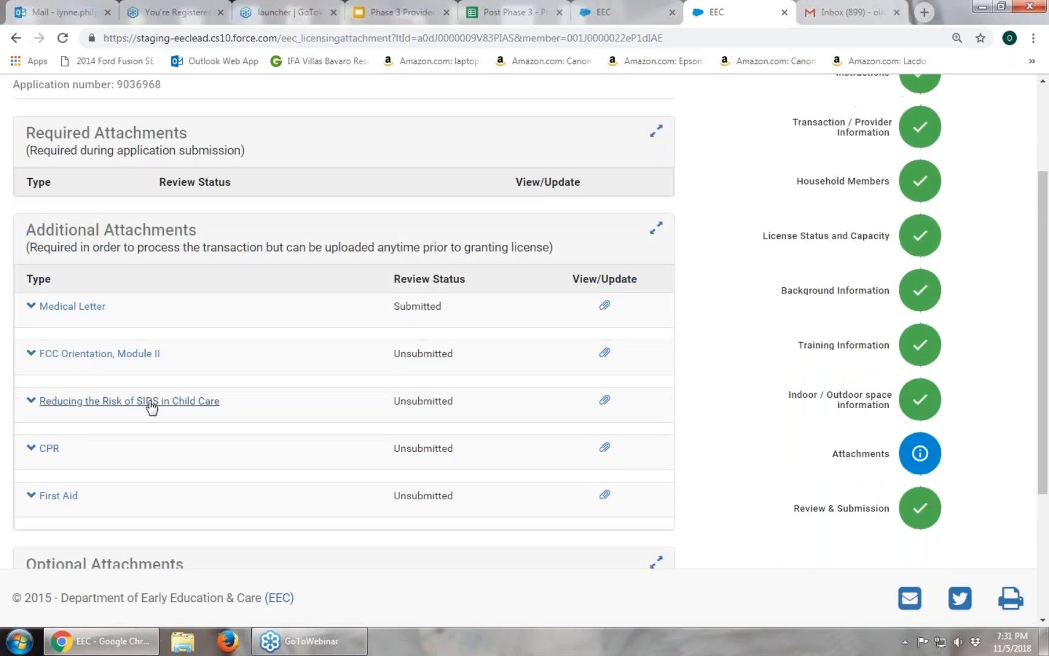
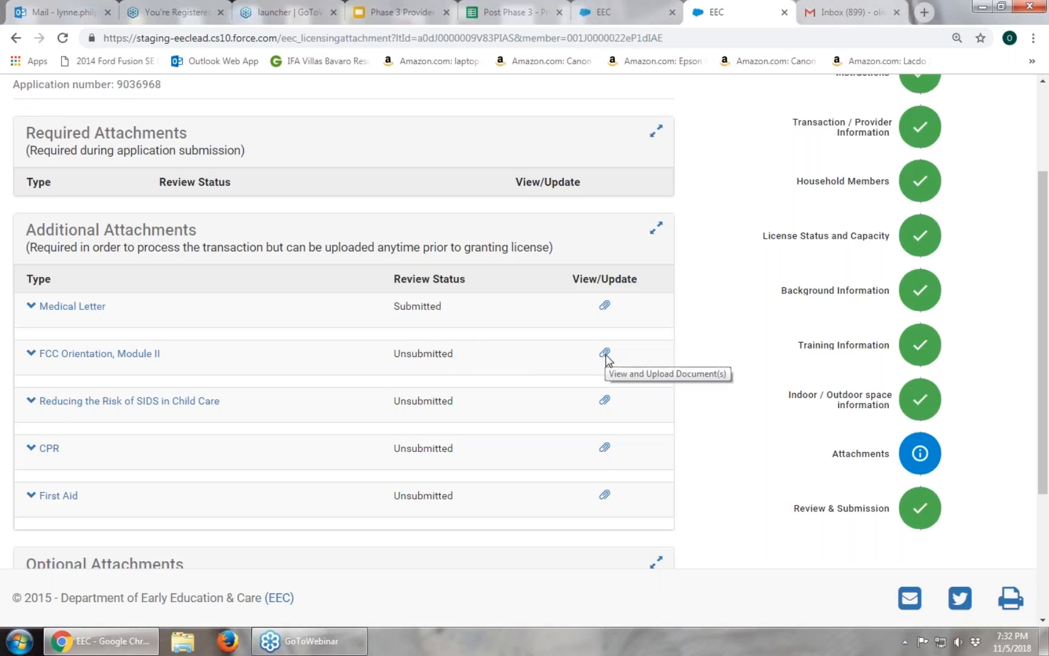
# Start attaching a document to FCC Orientation, Module II and choose SELECT ATTACHMENT.
pyautogui.click(605, 354)
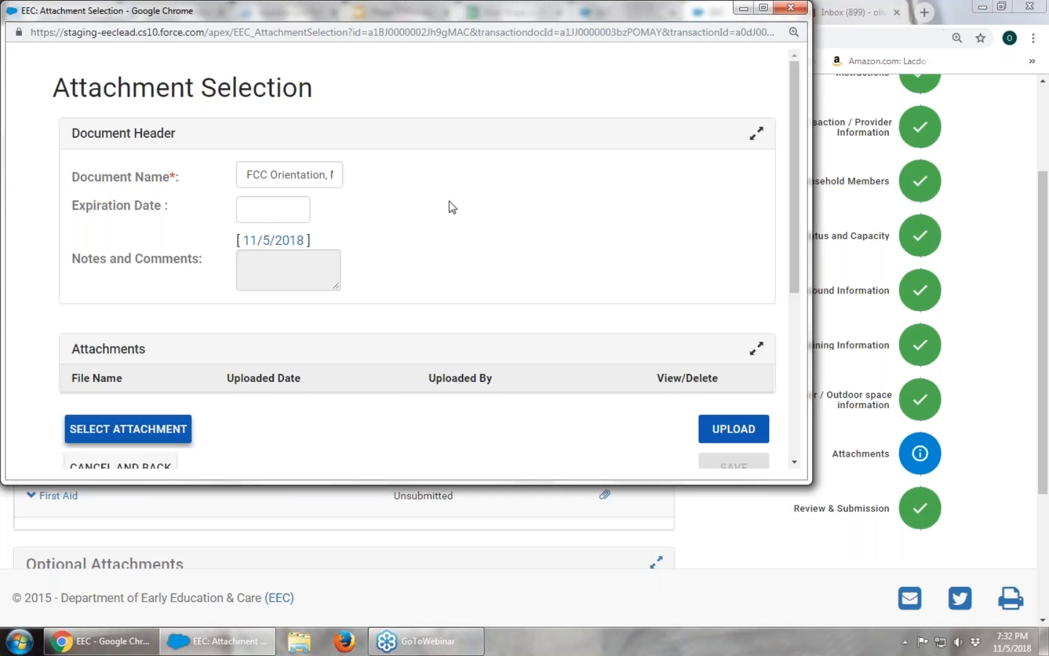
pyautogui.scroll(-1, 452, 207)
pyautogui.scroll(-1, 452, 207)
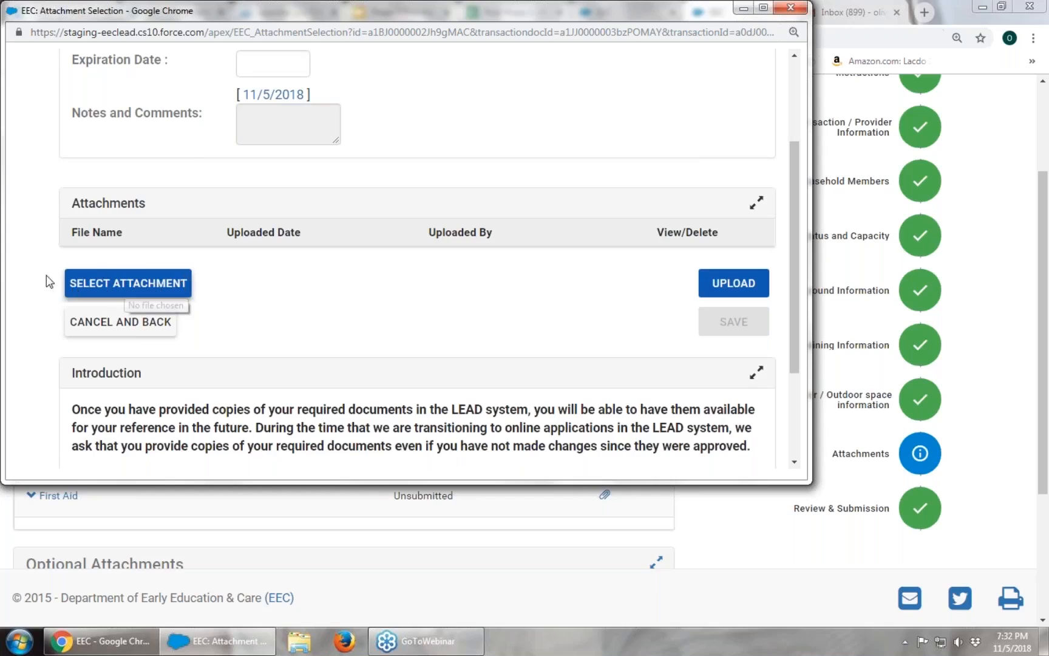
pyautogui.click(156, 290)
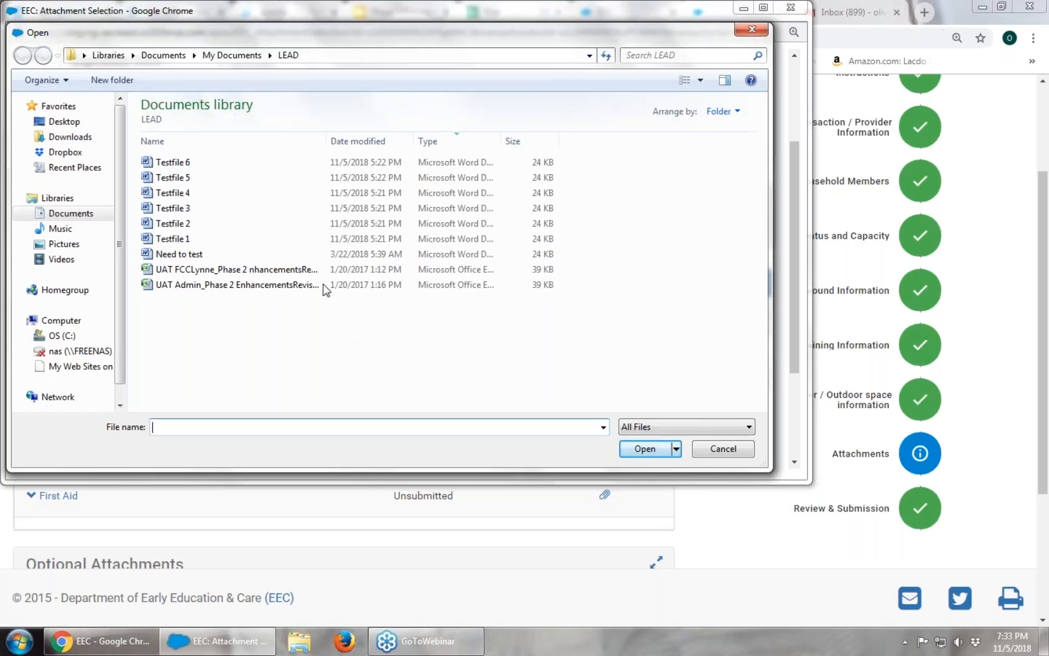
# Pick Testfile 3 from the LEAD documents folder as the attachment.
pyautogui.click(181, 208)
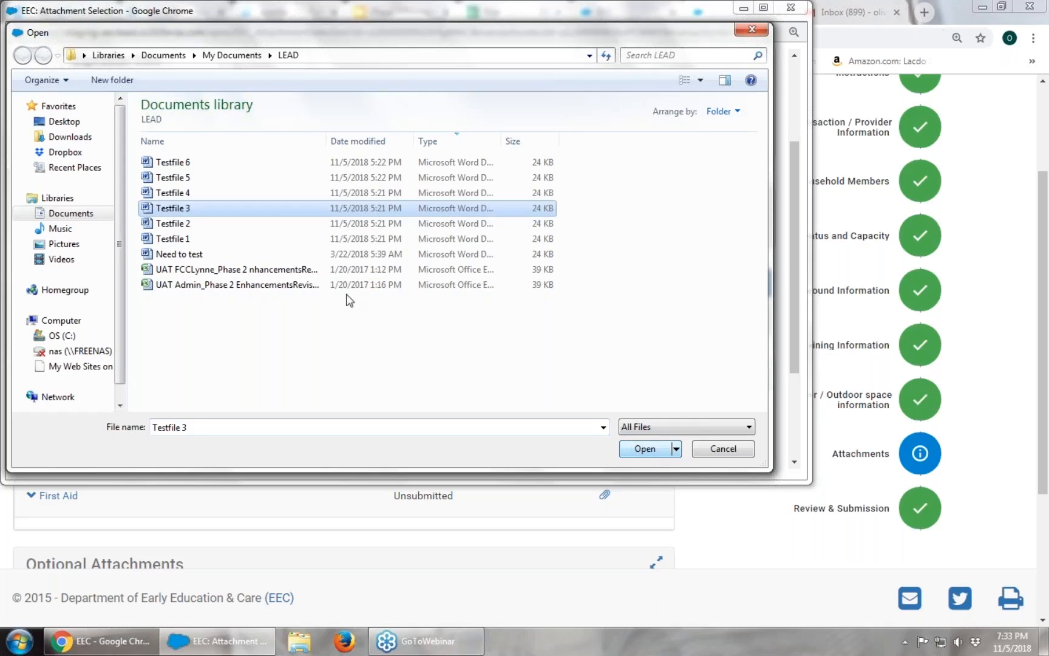
pyautogui.doubleClick(181, 209)
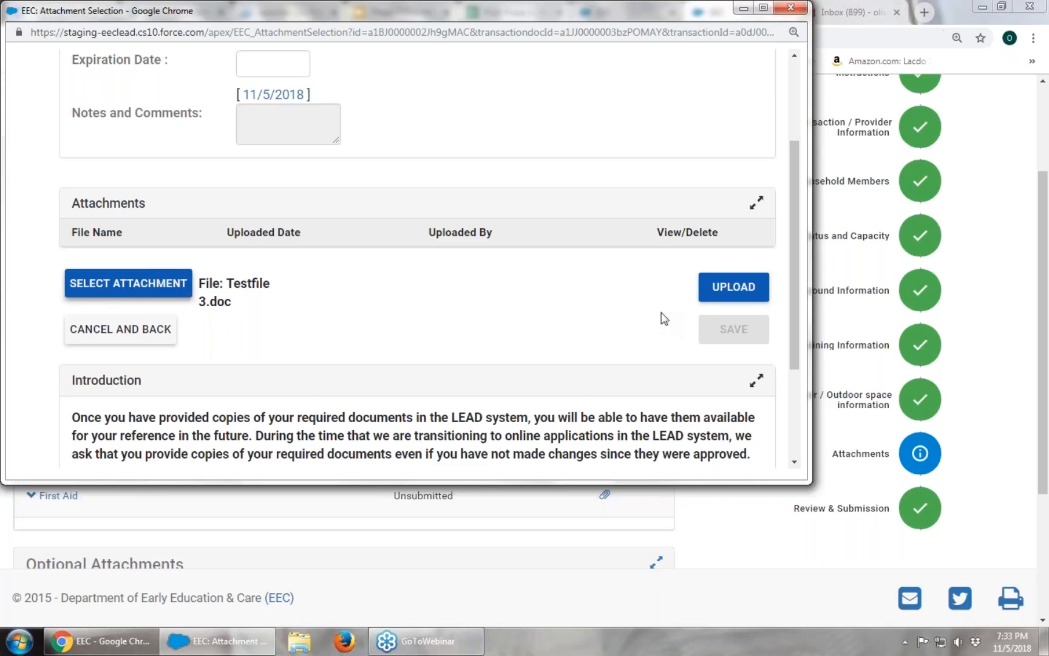
# Upload and save Testfile 3 for FCC Orientation, Module II, checking its row shows Submitted.
pyautogui.click(726, 296)
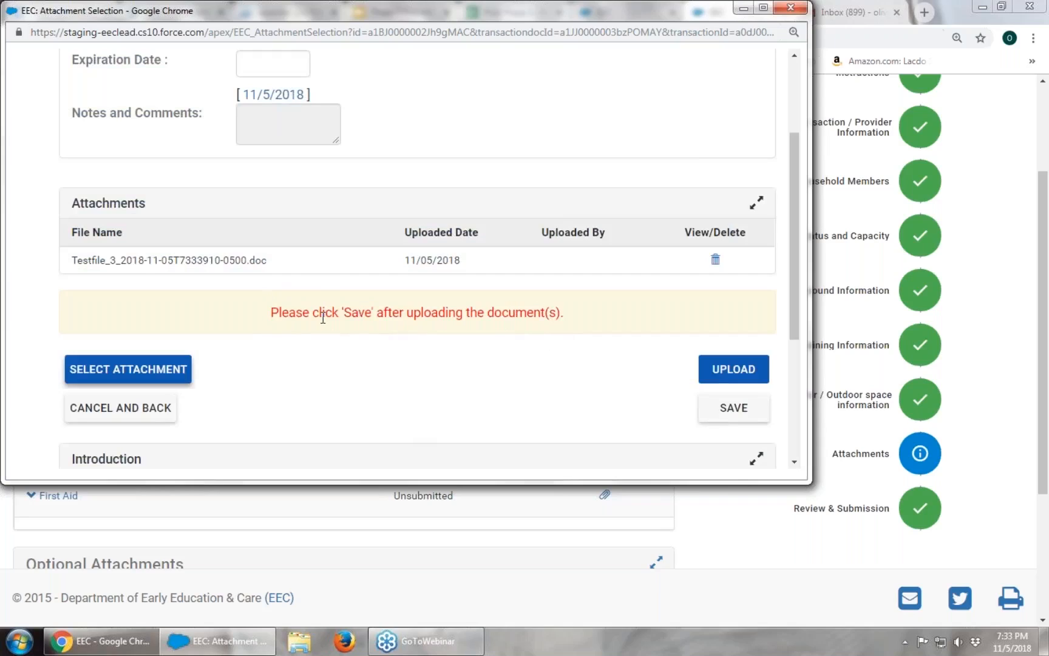
pyautogui.click(745, 415)
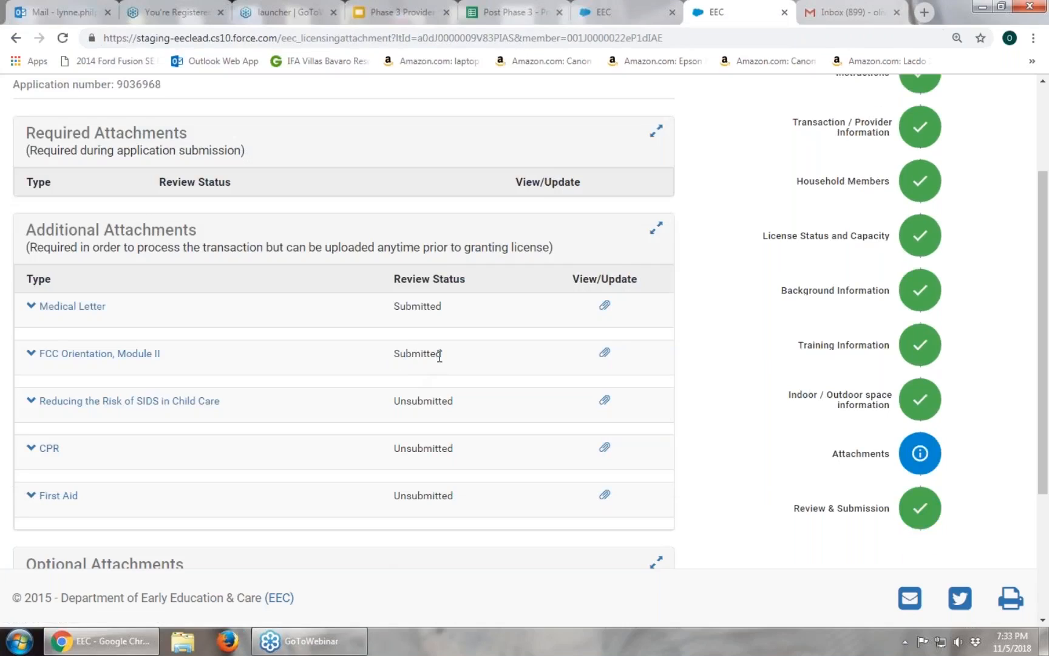
pyautogui.click(111, 354)
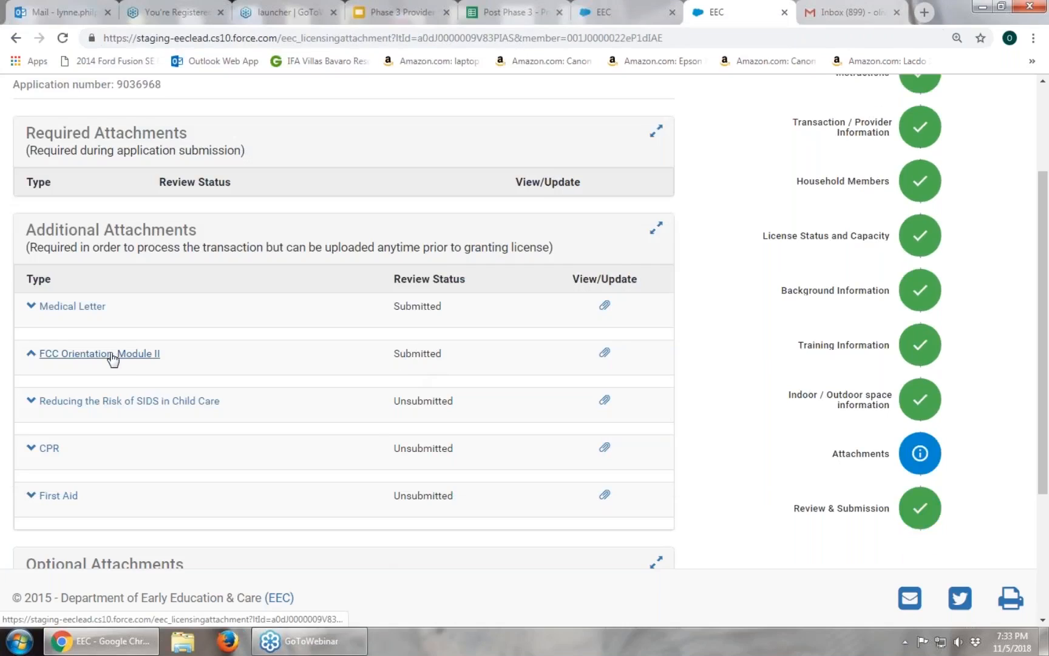
pyautogui.click(111, 355)
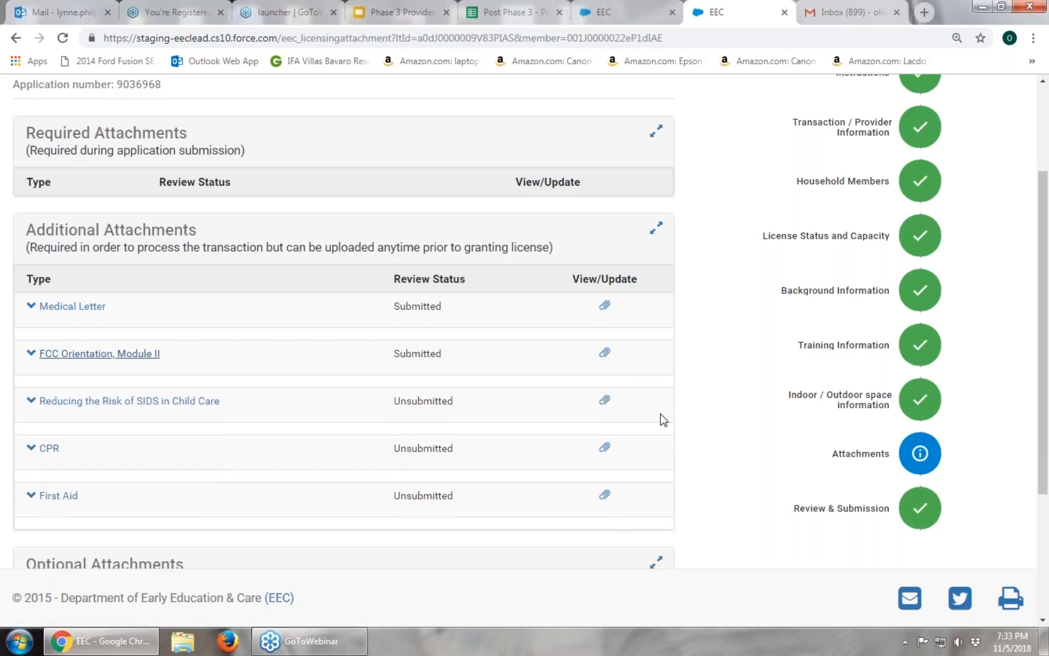
pyautogui.scroll(-3, 663, 419)
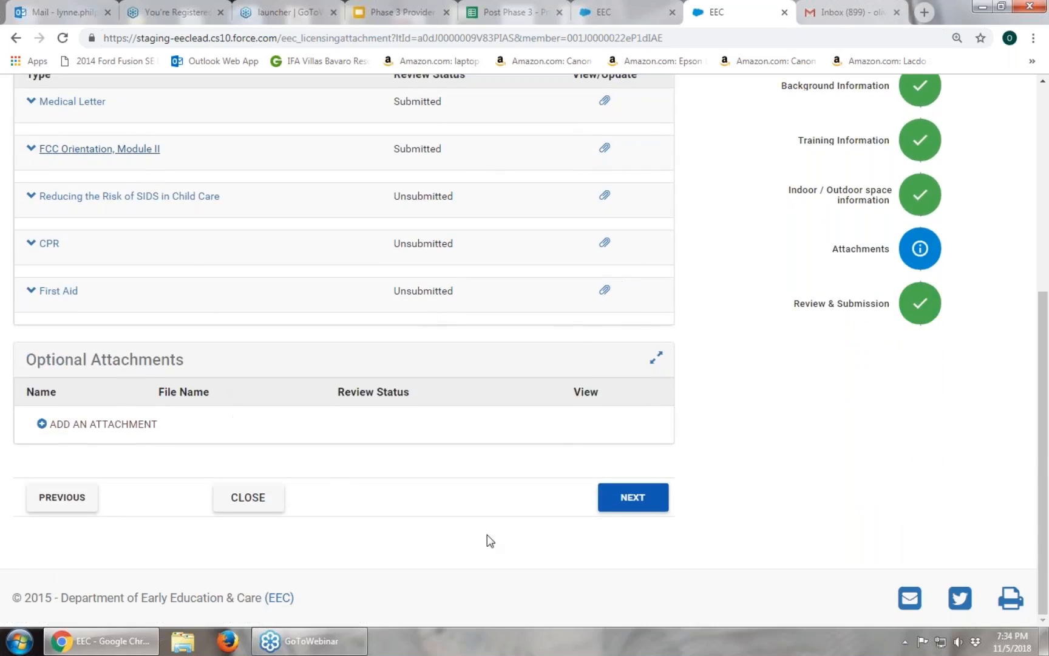
# Go to the Family Child Care Renewal Summary and Submission page and review each section.
pyautogui.click(648, 509)
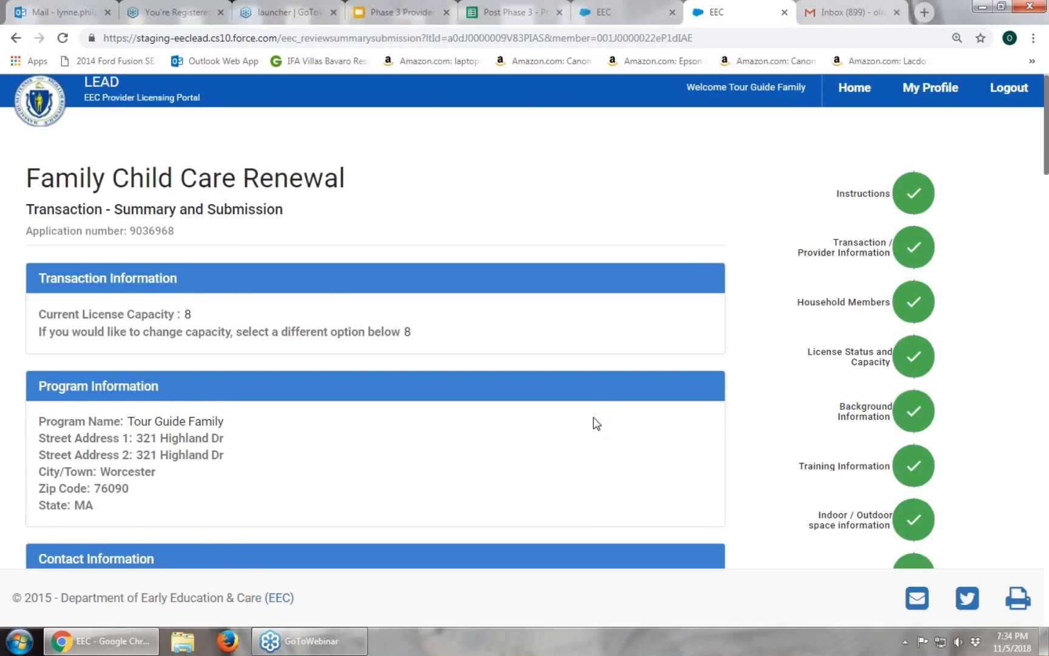
pyautogui.scroll(-1, 592, 424)
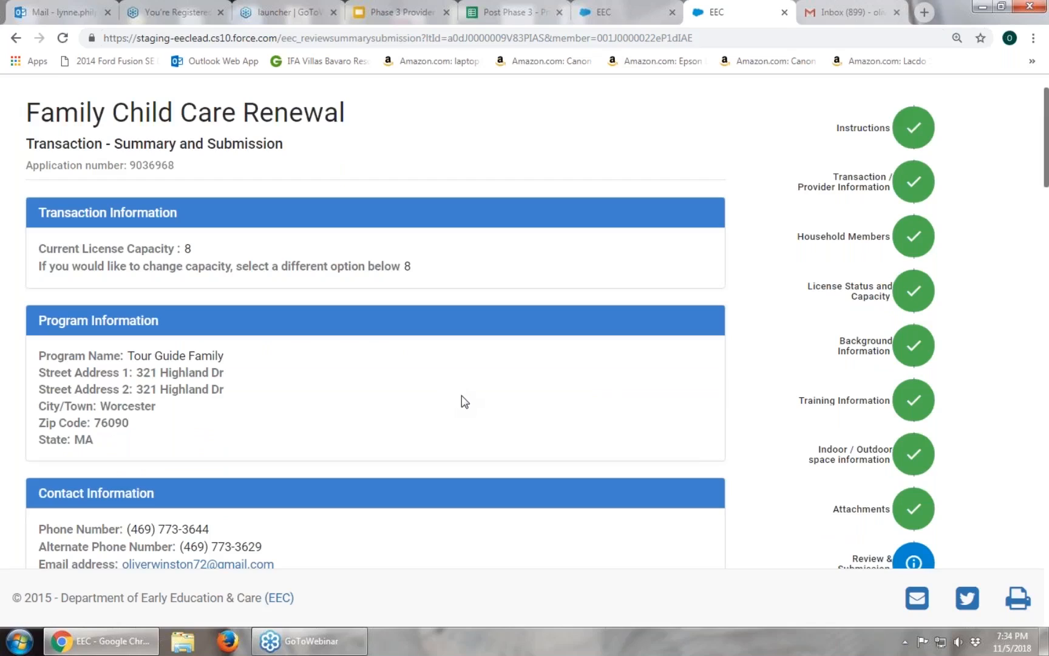
pyautogui.scroll(-3, 463, 396)
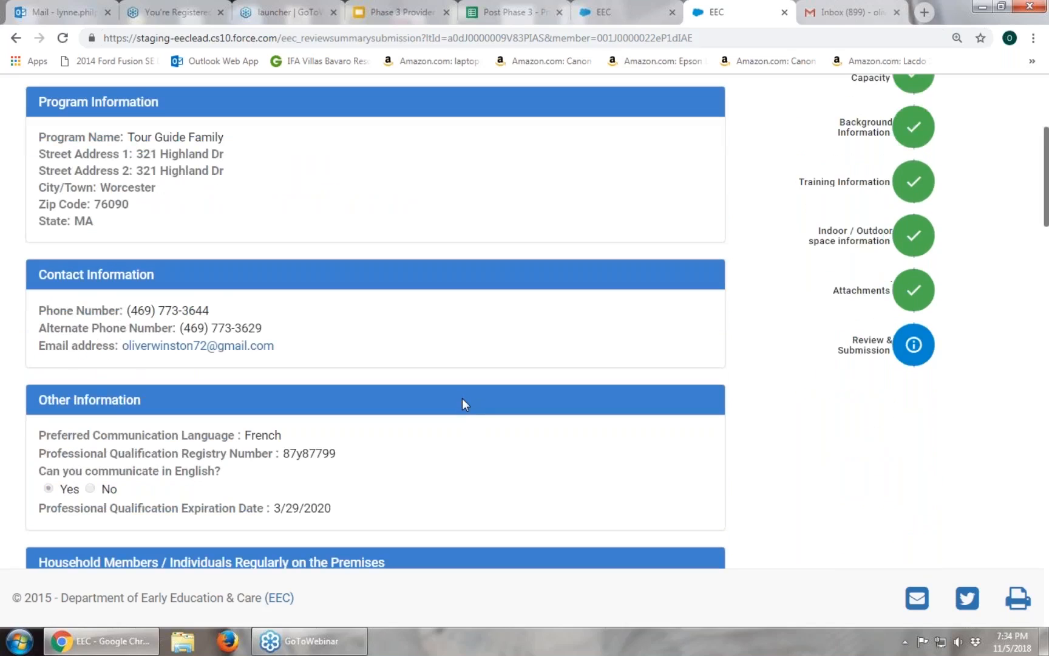
pyautogui.scroll(-1, 462, 404)
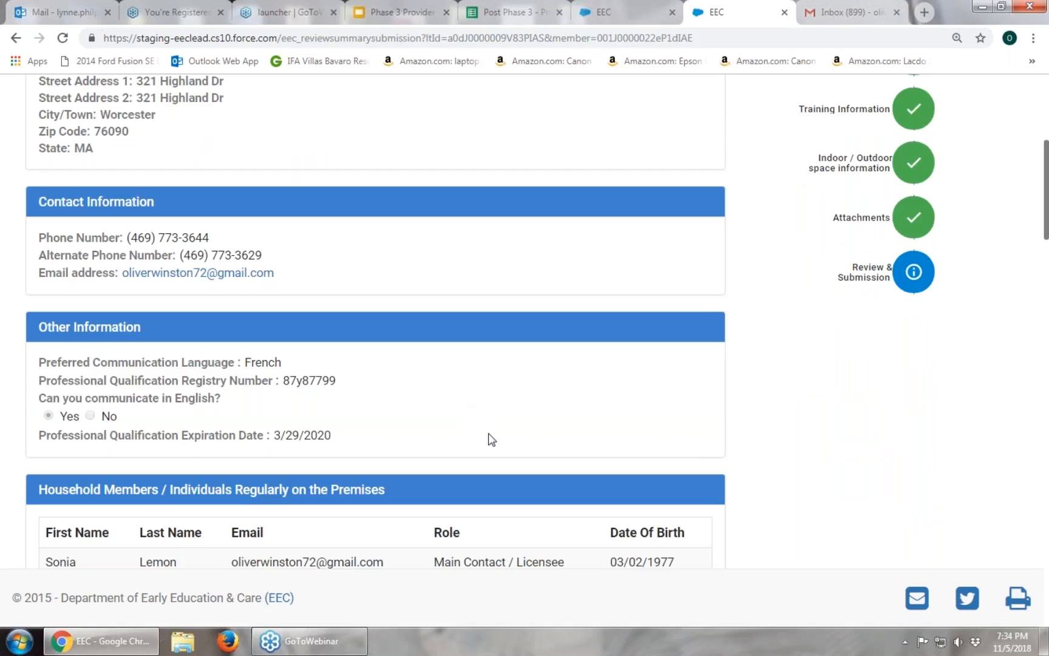
pyautogui.scroll(-5, 520, 467)
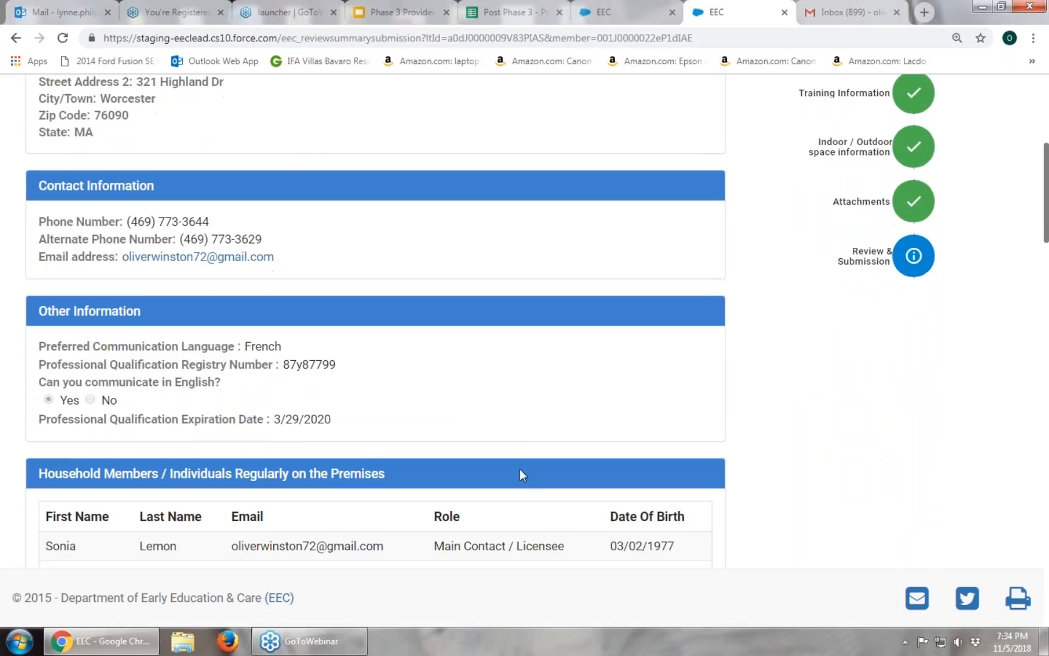
pyautogui.scroll(-5, 520, 474)
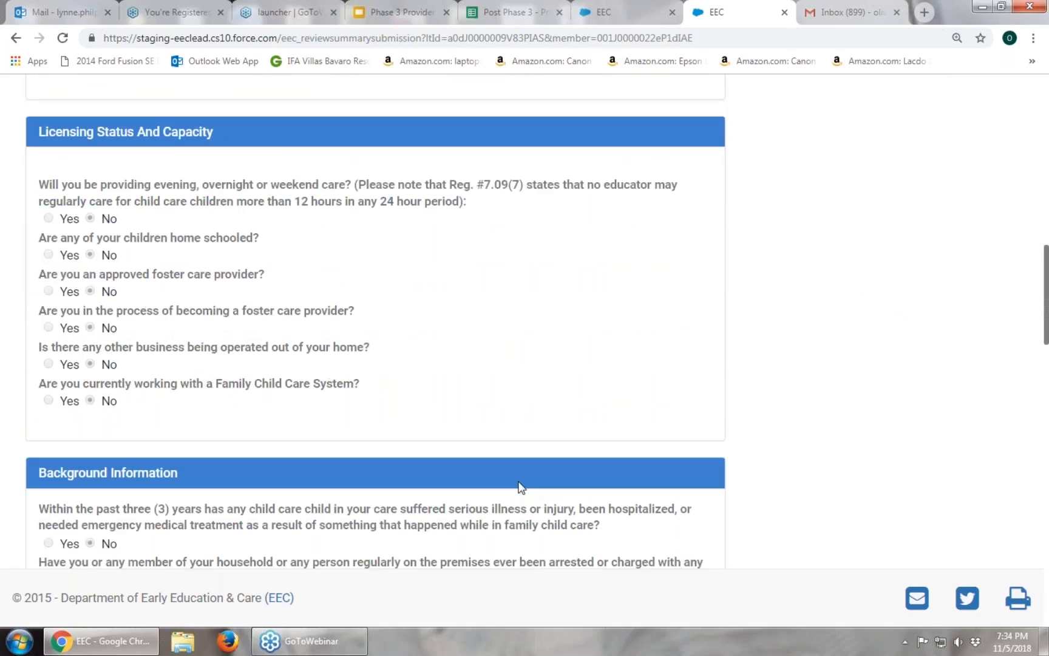
pyautogui.scroll(3, 521, 482)
pyautogui.scroll(15, 528, 485)
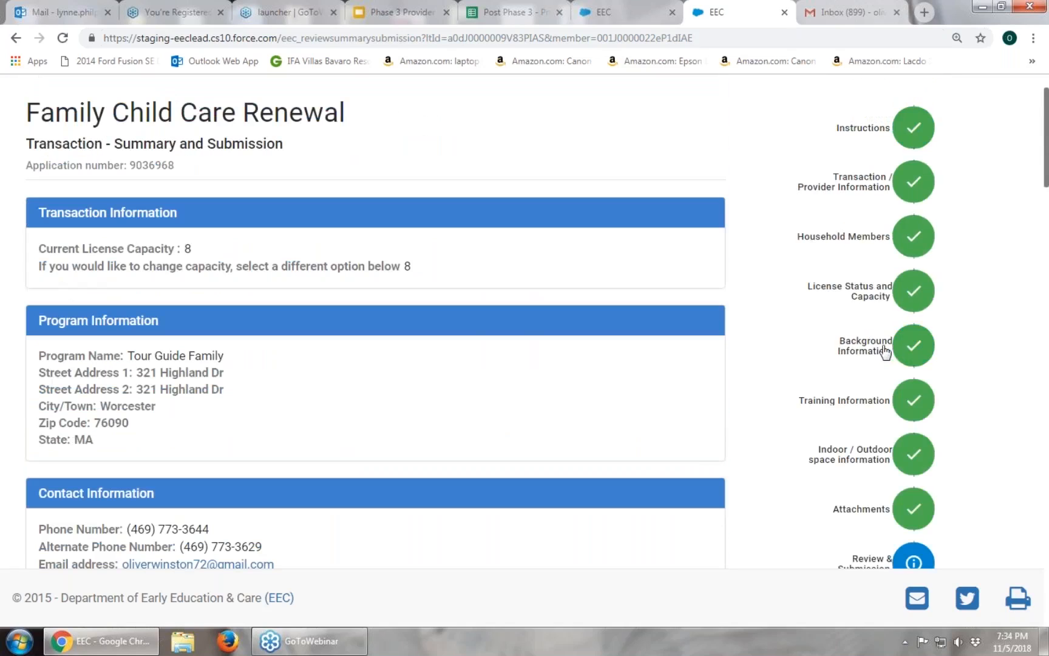
pyautogui.click(897, 347)
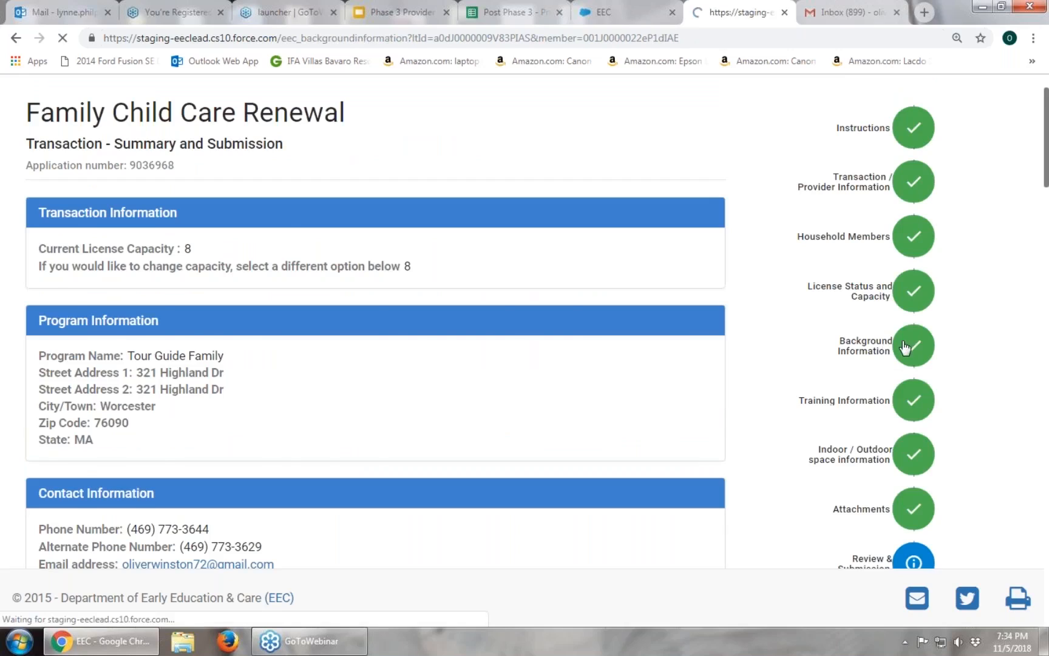
pyautogui.scroll(-1, 522, 322)
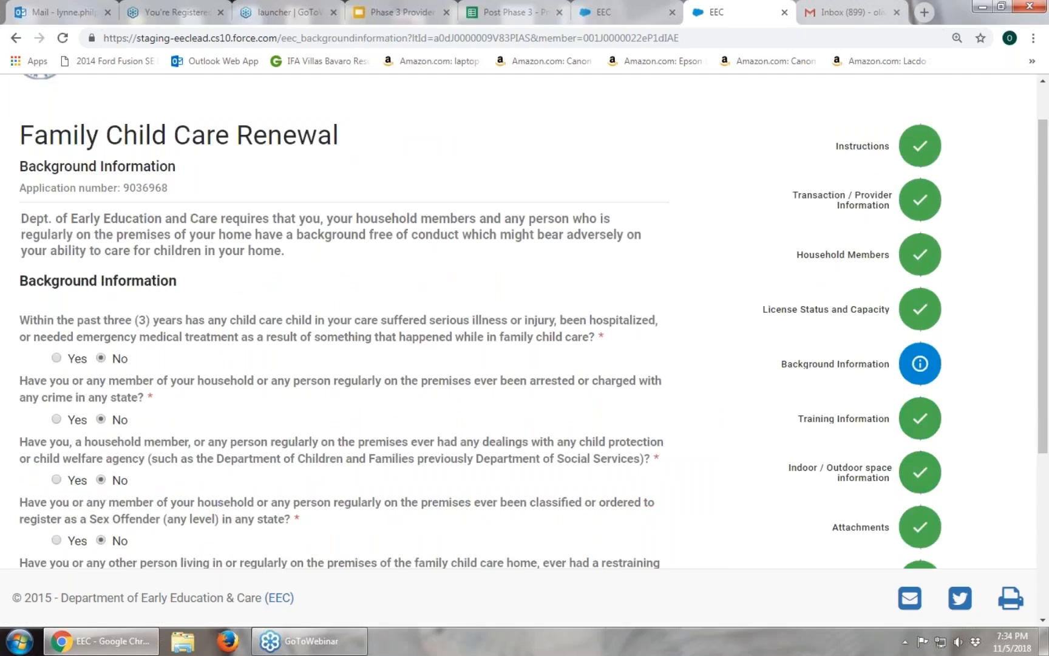
pyautogui.scroll(-2, 66, 395)
pyautogui.click(79, 390)
pyautogui.click(100, 389)
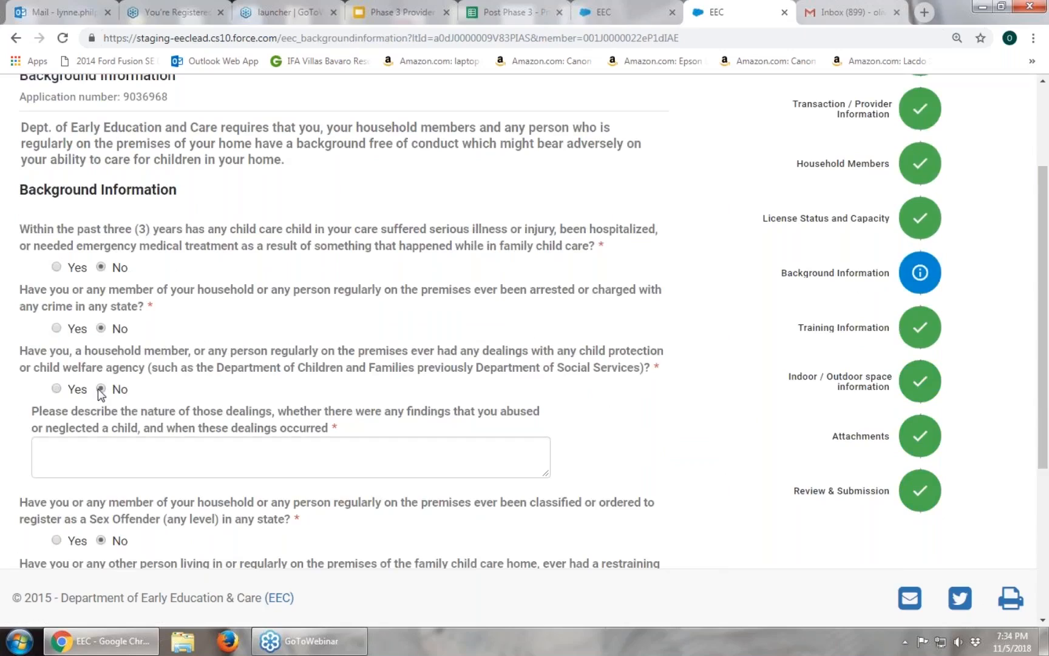
pyautogui.click(831, 497)
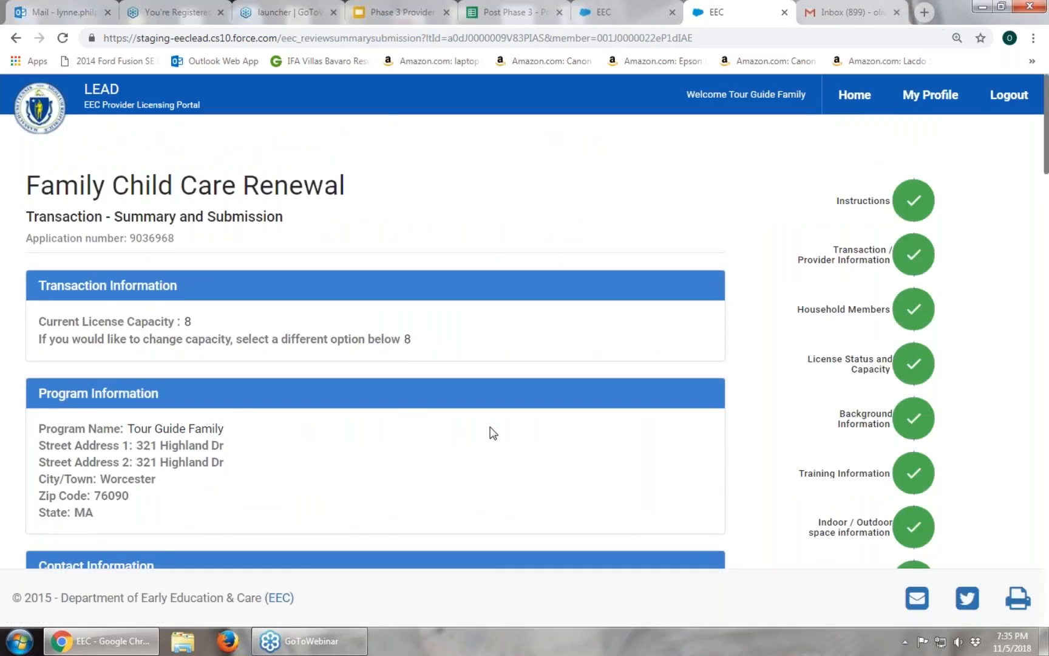
# Scroll the renewal summary past the Medical Letter and Module II attachments to Terms and Conditions.
pyautogui.scroll(-7, 490, 427)
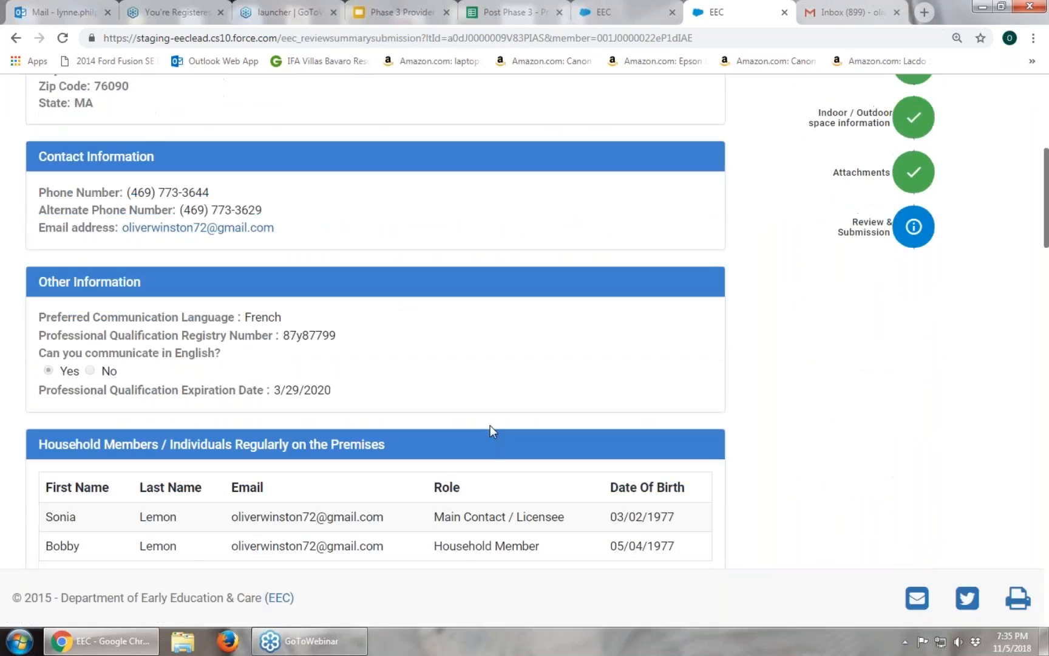
pyautogui.scroll(-8, 490, 425)
pyautogui.scroll(-10, 490, 430)
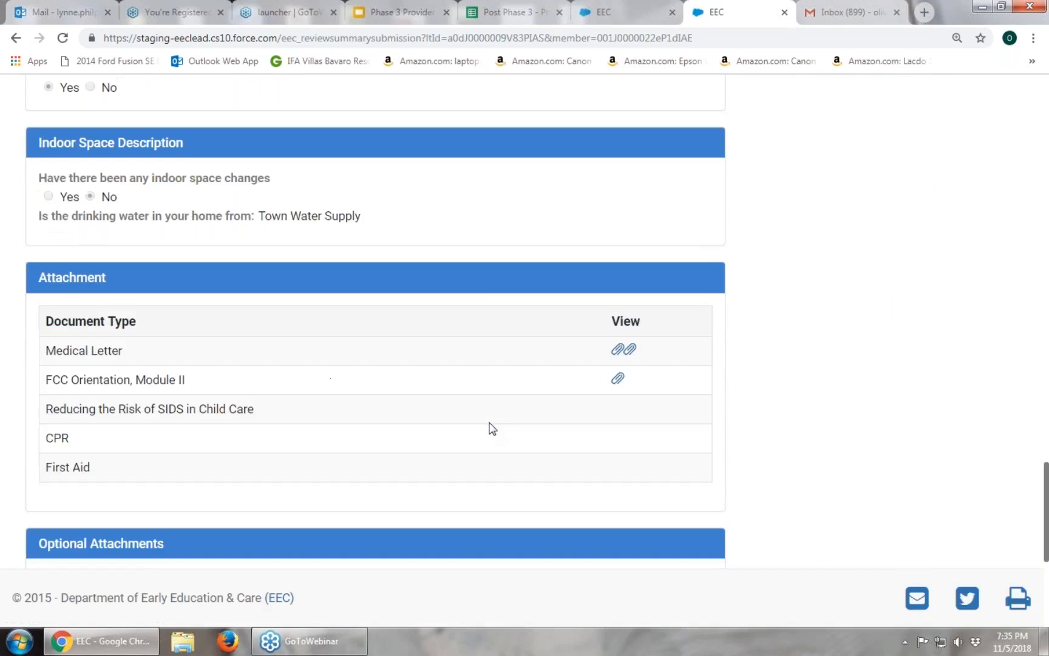
pyautogui.scroll(-5, 491, 428)
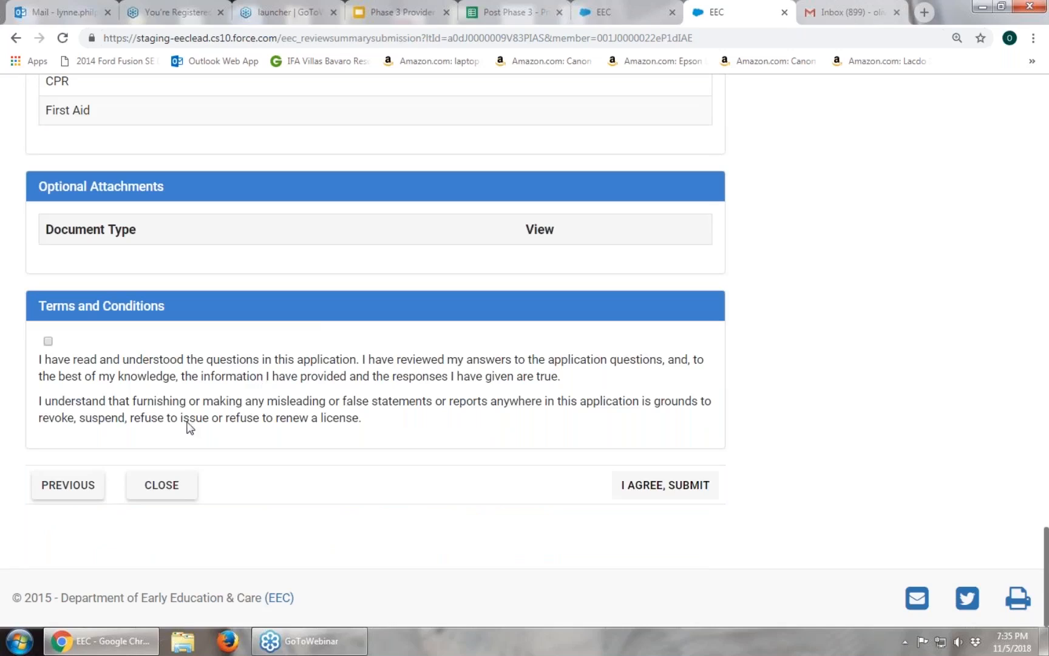
# Accept the Terms and Conditions, submit the renewal, and close the Success dialog.
pyautogui.click(47, 342)
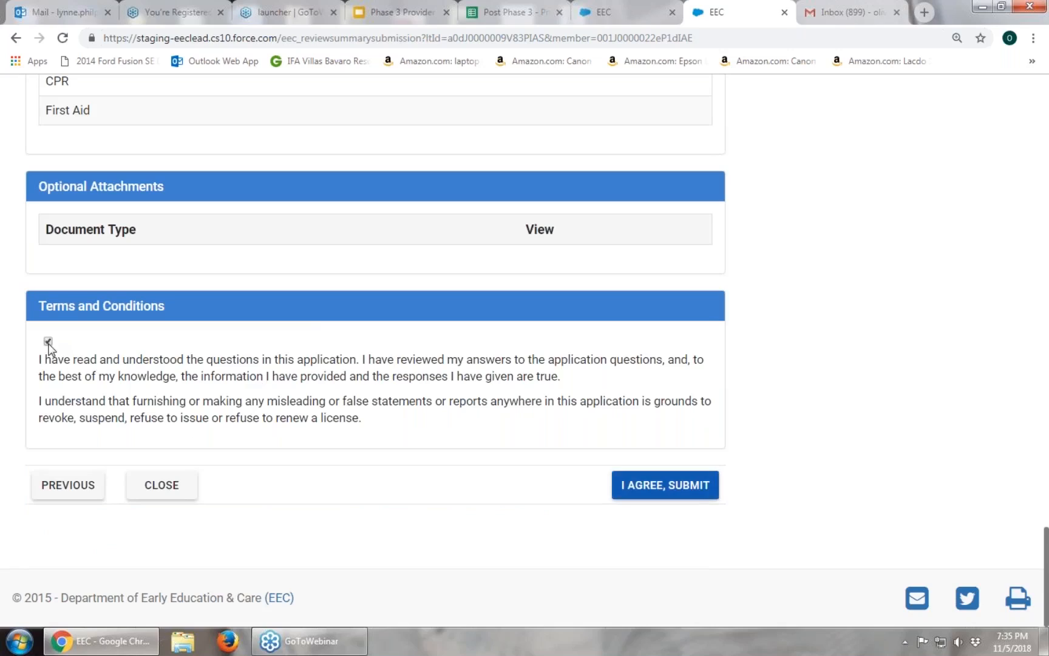
pyautogui.click(679, 486)
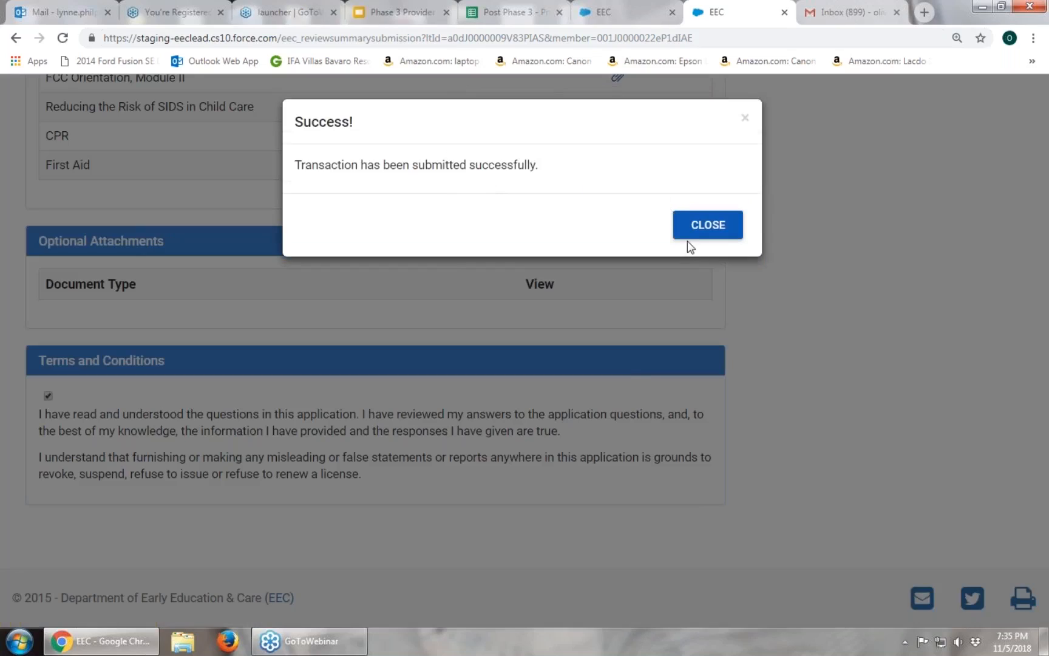
pyautogui.click(717, 232)
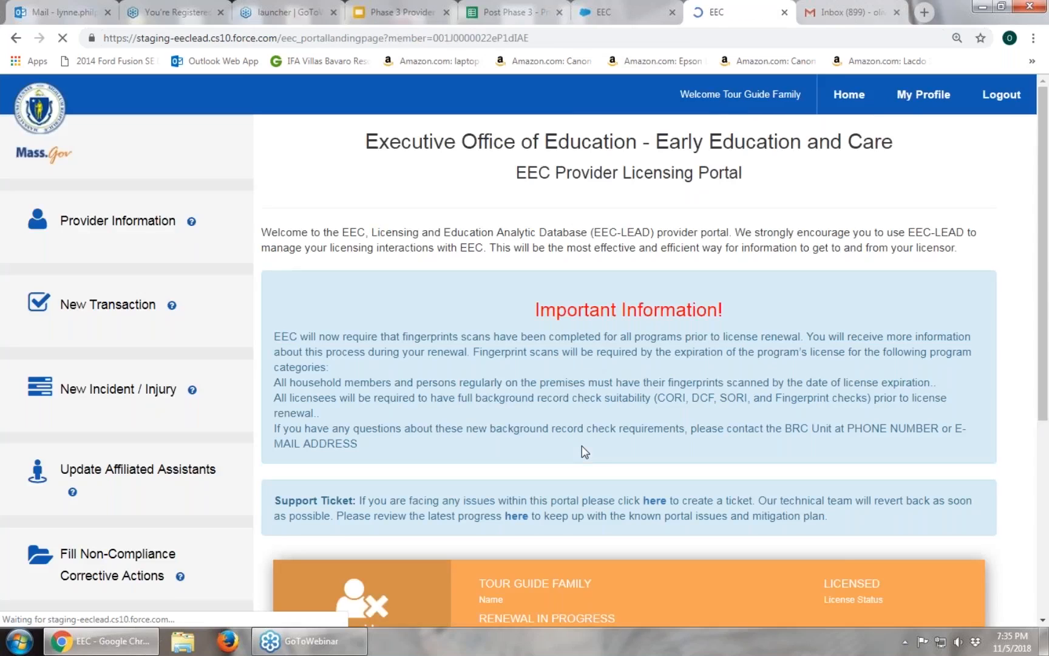
# Show the In Progress submitted transactions: FCC Renewal dated 11/05/2018 and FCC Change of Name.
pyautogui.scroll(-4, 580, 450)
pyautogui.scroll(-4, 580, 450)
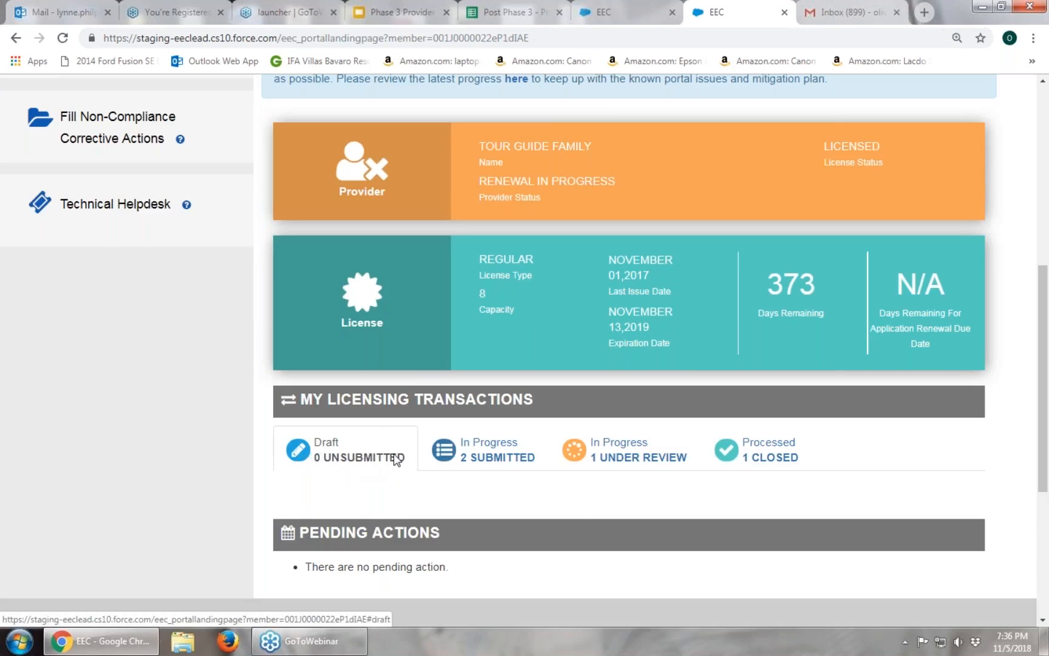
pyautogui.click(523, 449)
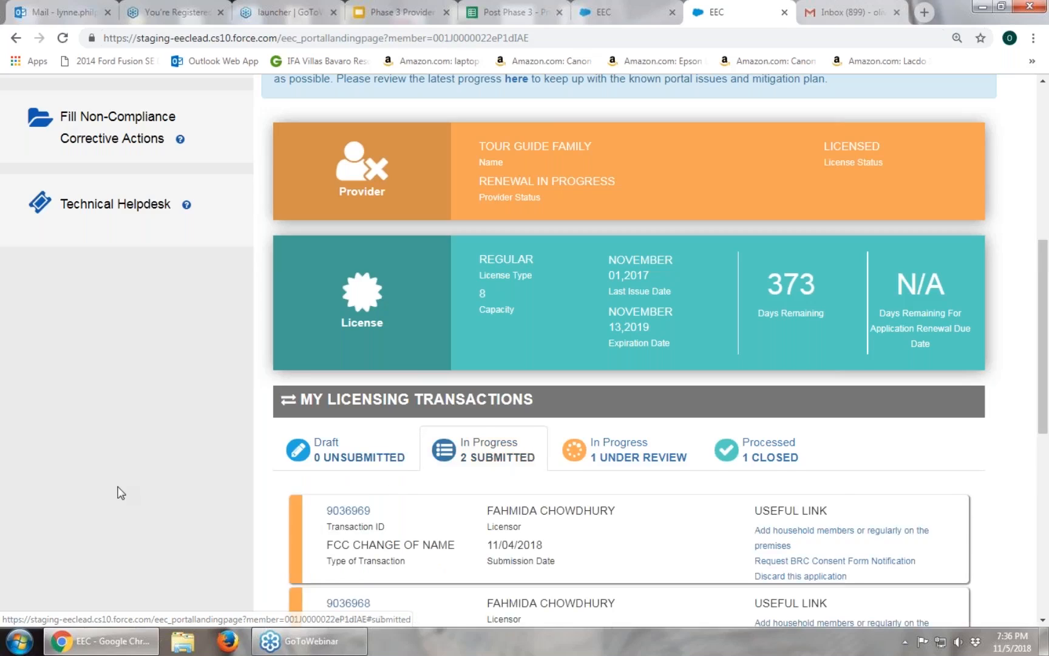
pyautogui.scroll(-1, 119, 492)
pyautogui.scroll(-1, 120, 492)
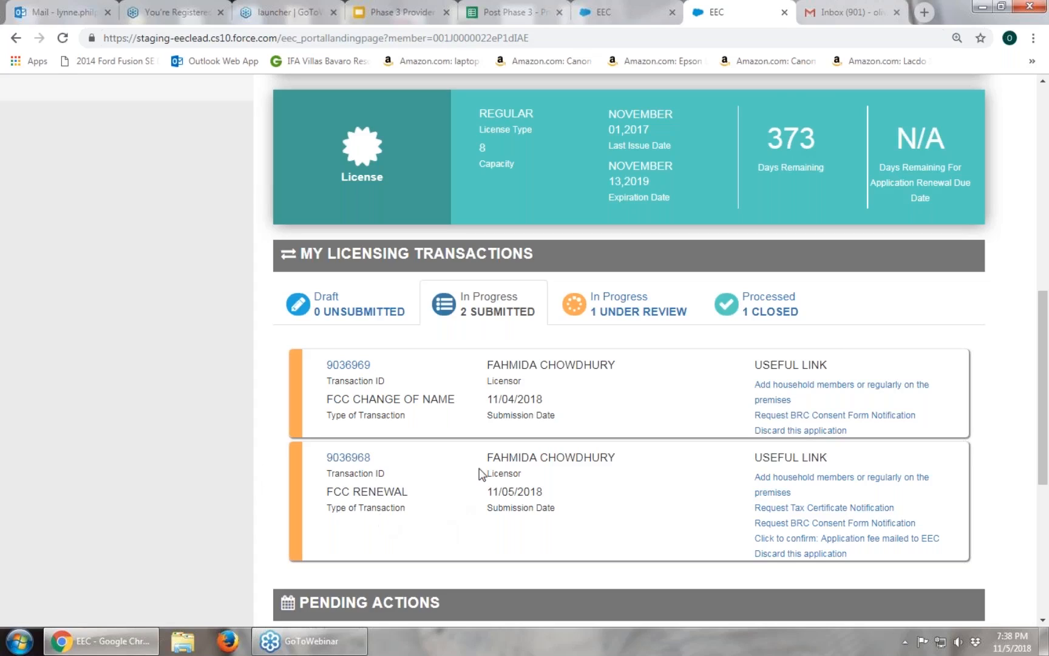
pyautogui.click(856, 16)
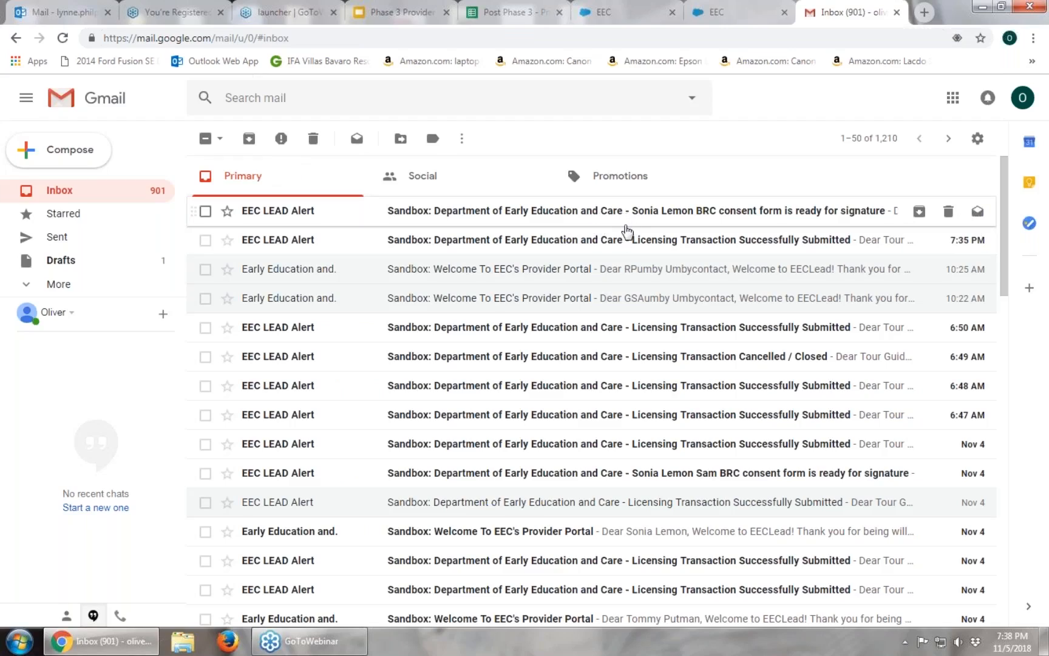
pyautogui.click(641, 242)
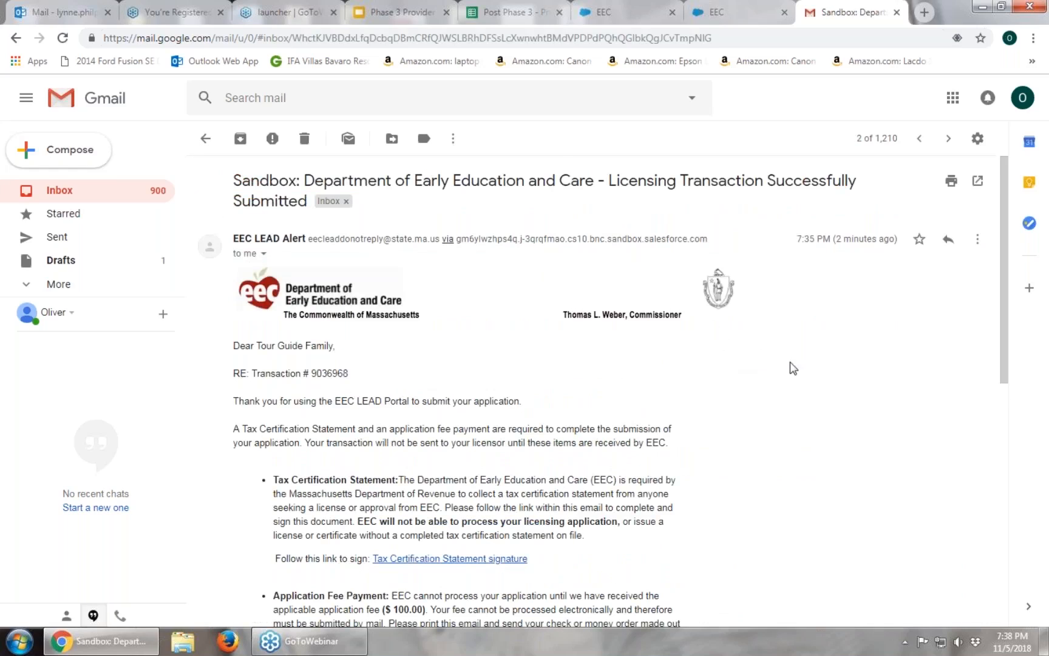
pyautogui.scroll(-3, 804, 372)
pyautogui.scroll(3, 804, 371)
pyautogui.moveTo(269, 240)
pyautogui.scroll(-1, 762, 358)
pyautogui.scroll(1, 668, 184)
pyautogui.scroll(-2, 812, 352)
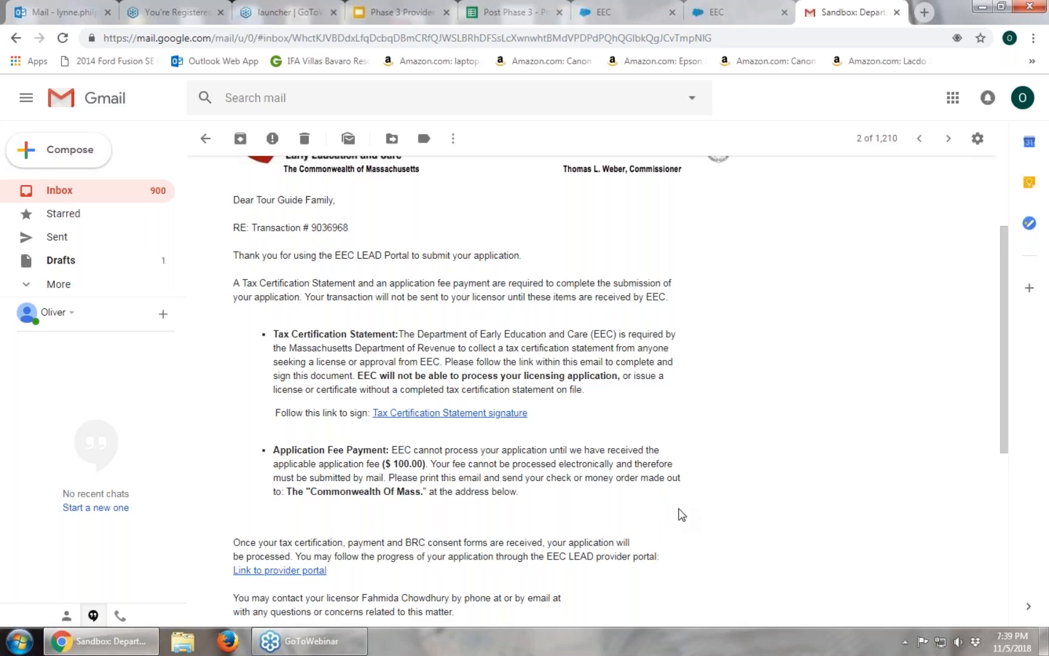
pyautogui.scroll(-3, 680, 515)
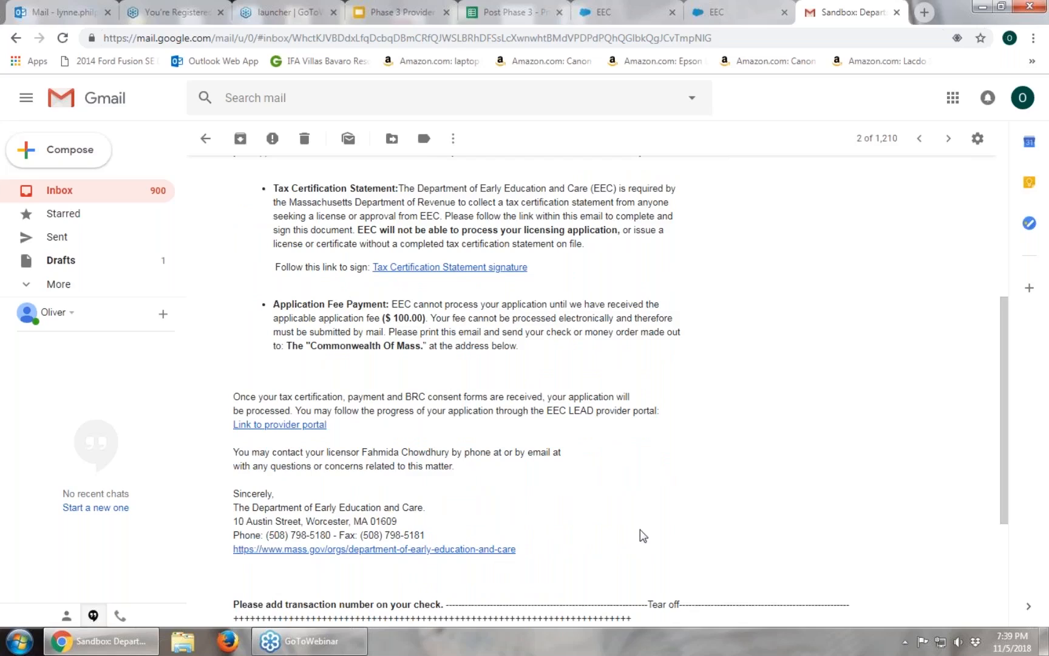
pyautogui.scroll(1, 640, 530)
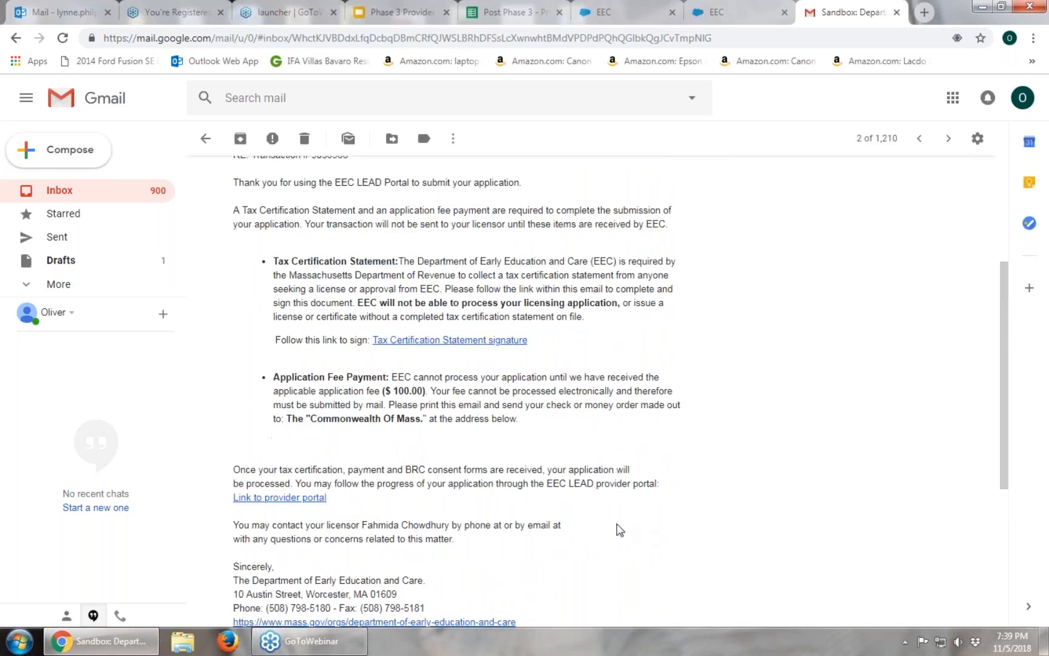
pyautogui.scroll(1, 632, 525)
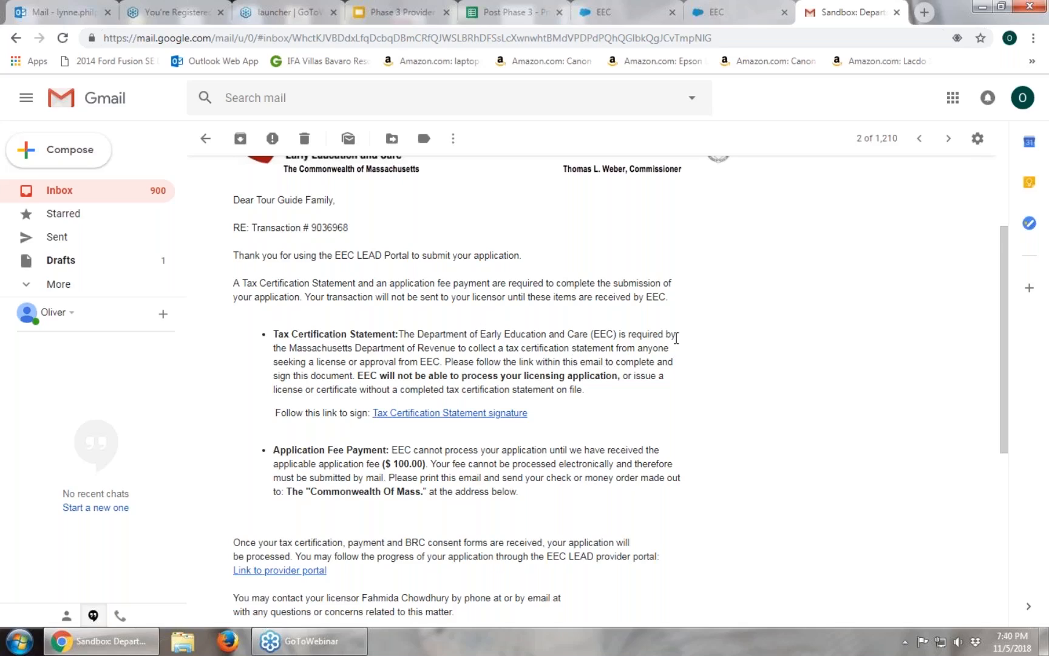
# Open the Tax Certification Statement, consent to electronic records, and enter the Social Security or Federal ID number.
pyautogui.click(436, 417)
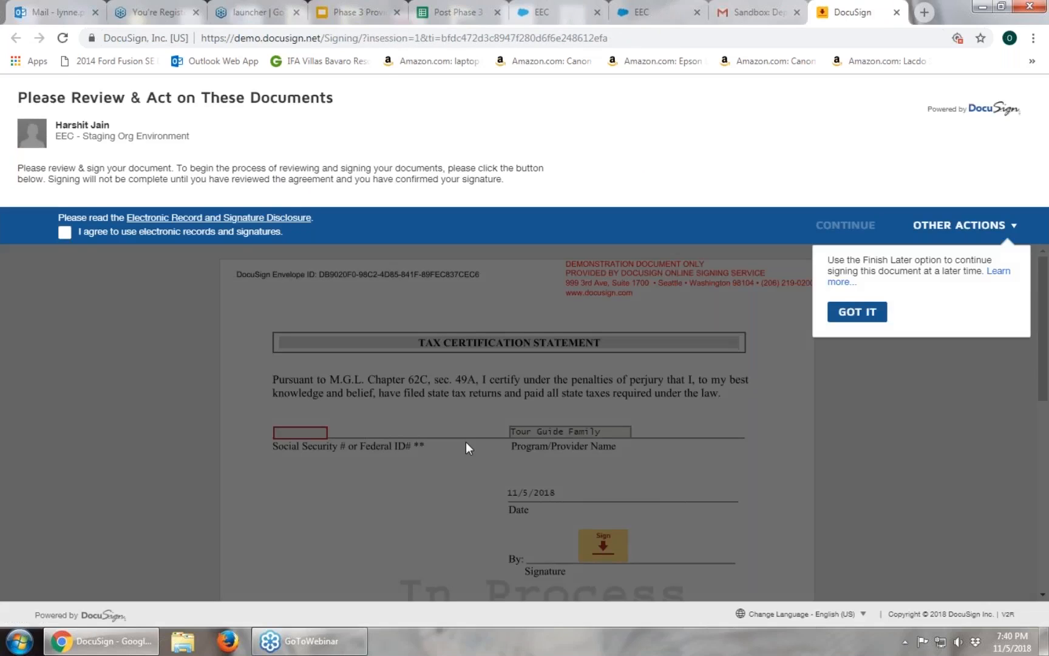
pyautogui.click(857, 312)
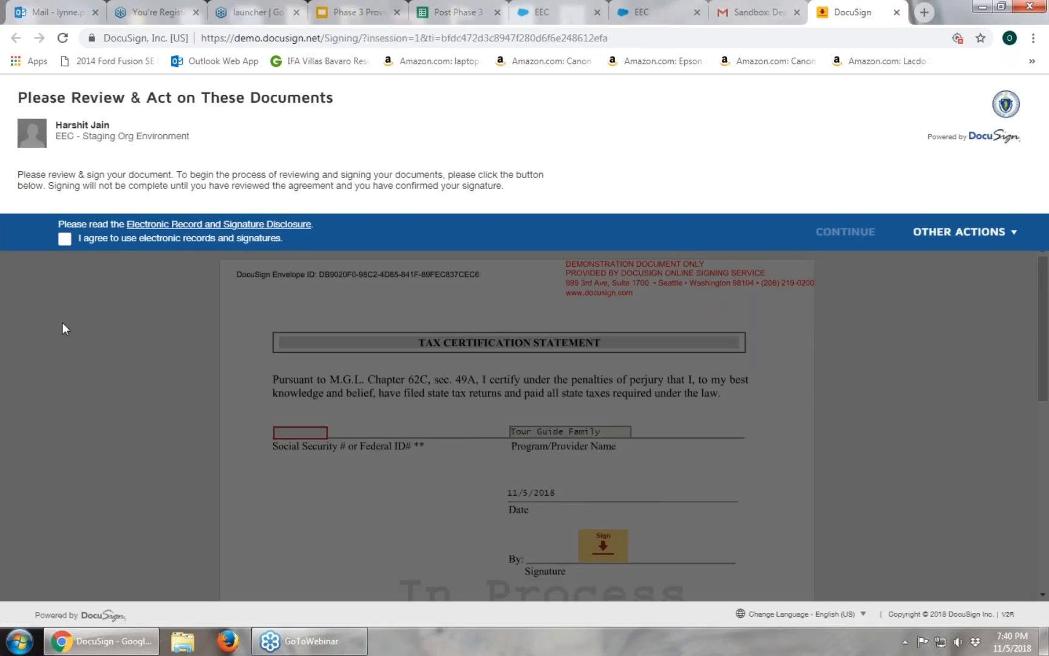
pyautogui.click(65, 239)
pyautogui.click(867, 238)
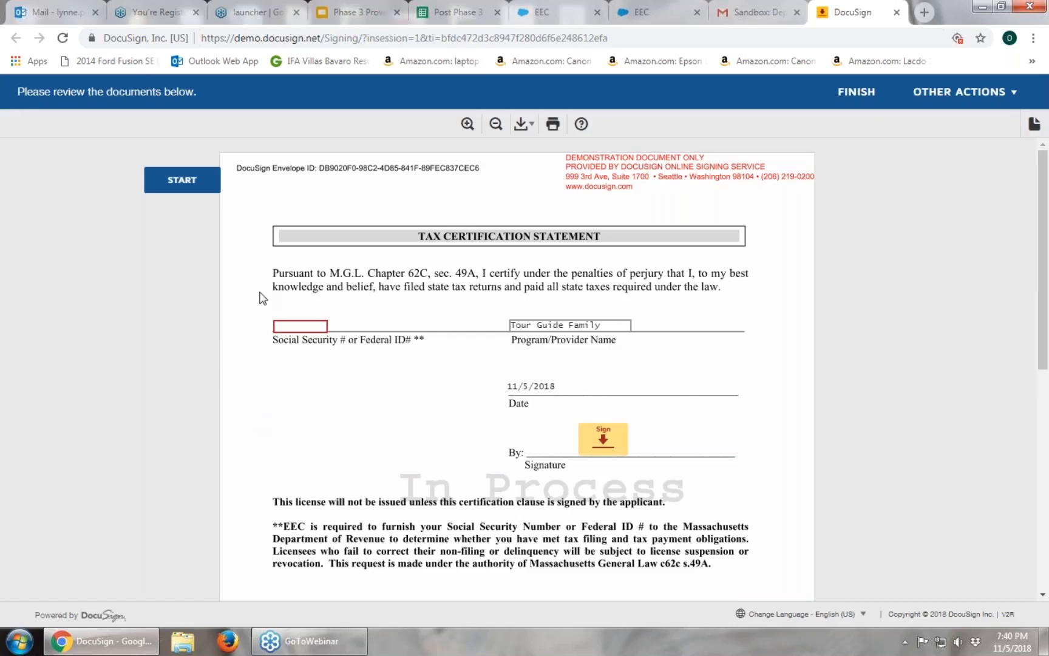
pyautogui.click(302, 326)
pyautogui.write('123456789')
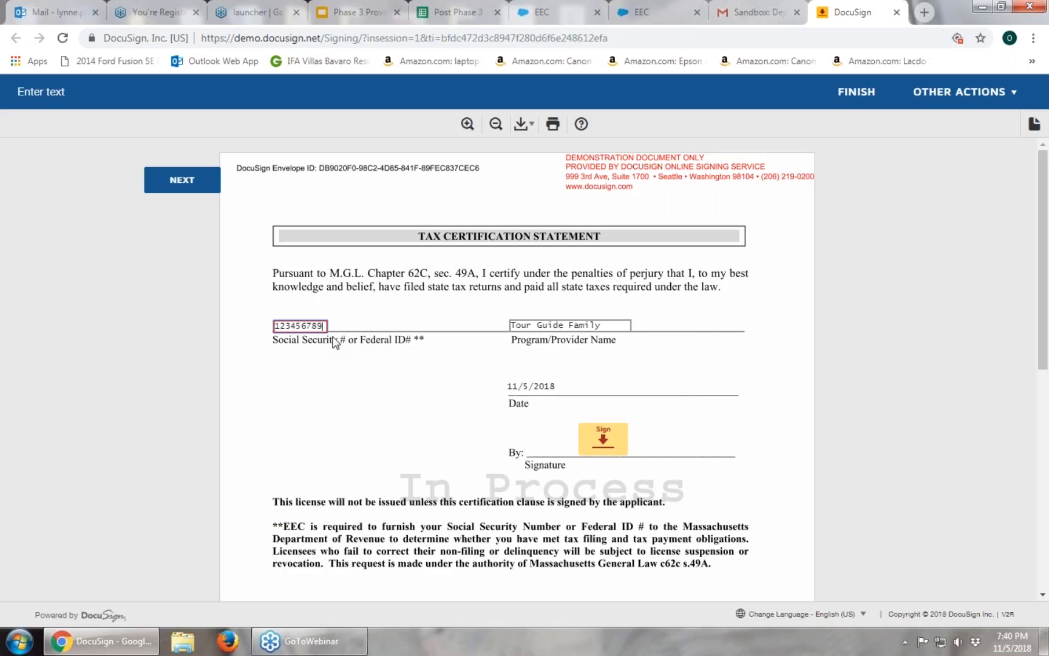
# Sign the Tax Certification Statement with a hand-drawn signature and adopt it.
pyautogui.click(613, 446)
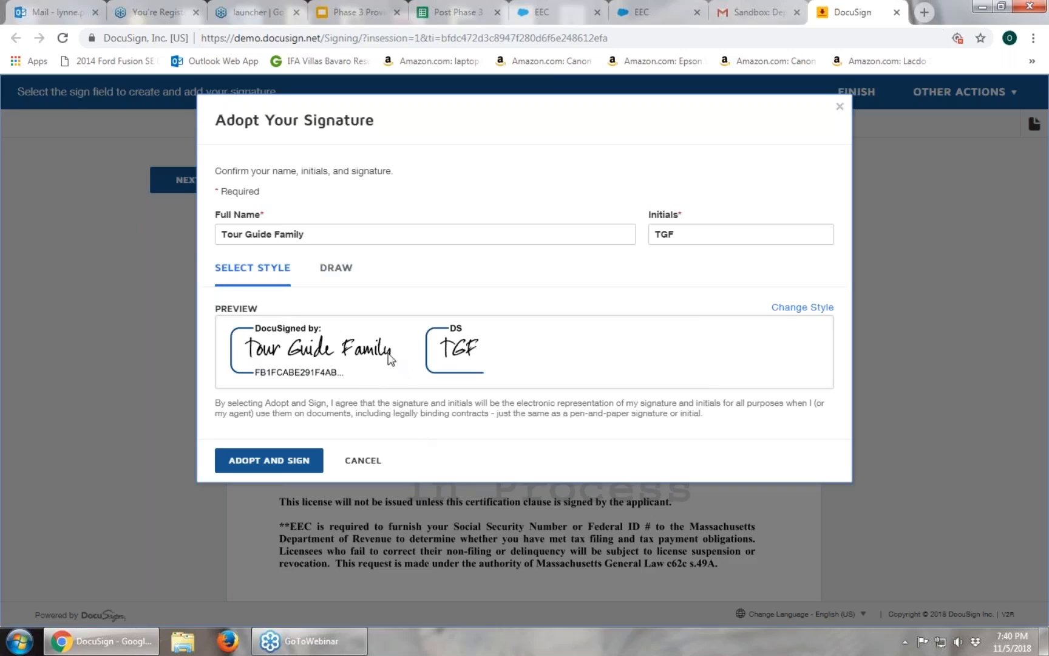
pyautogui.click(824, 310)
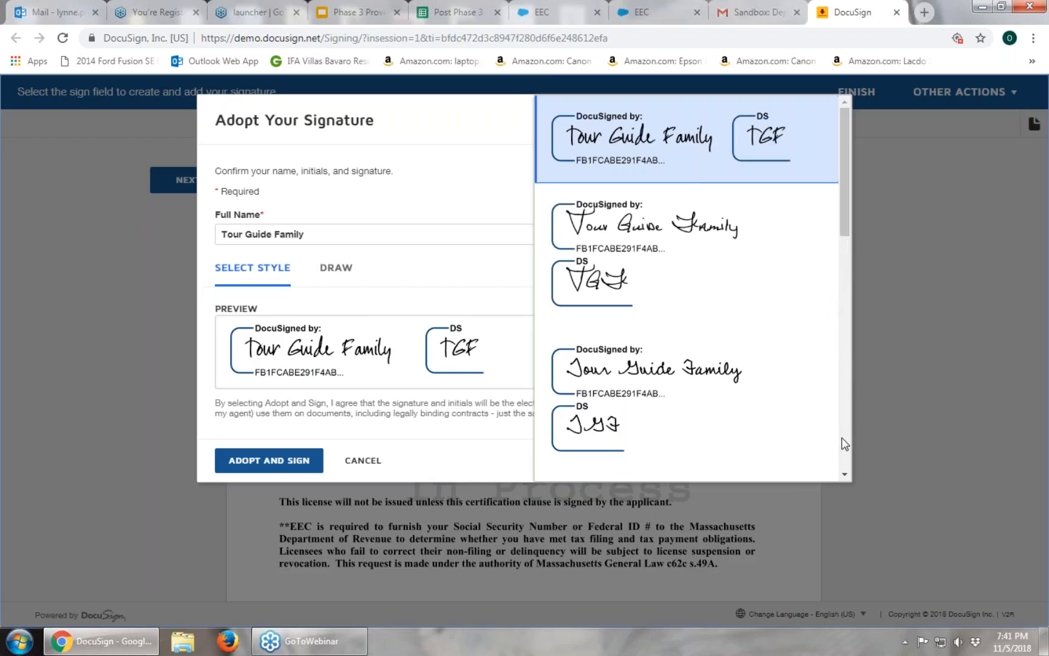
pyautogui.scroll(-5, 841, 441)
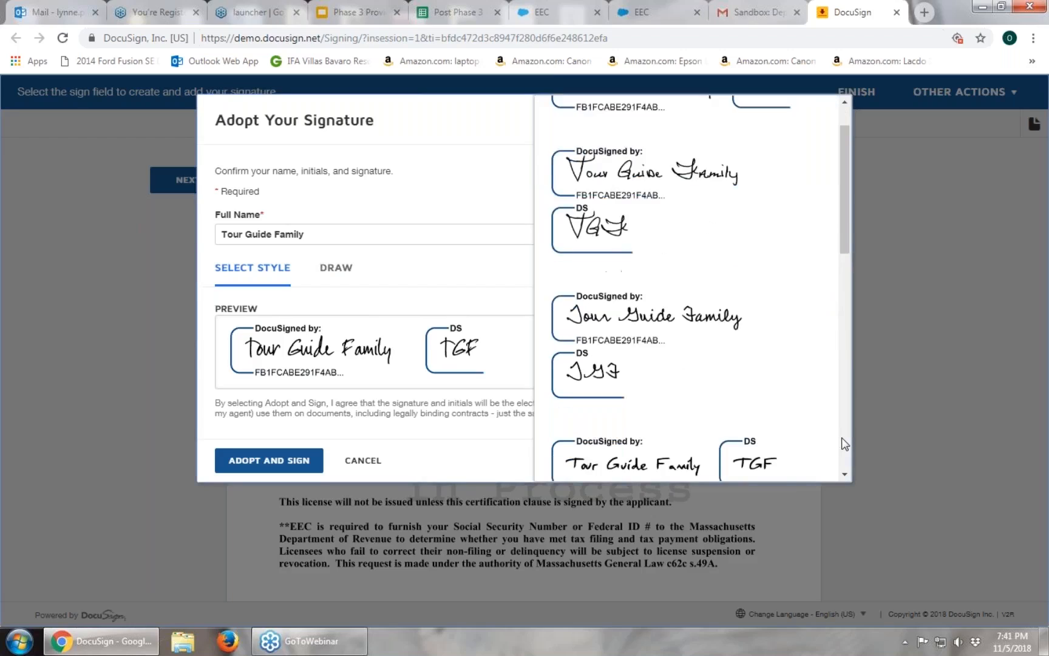
pyautogui.click(652, 456)
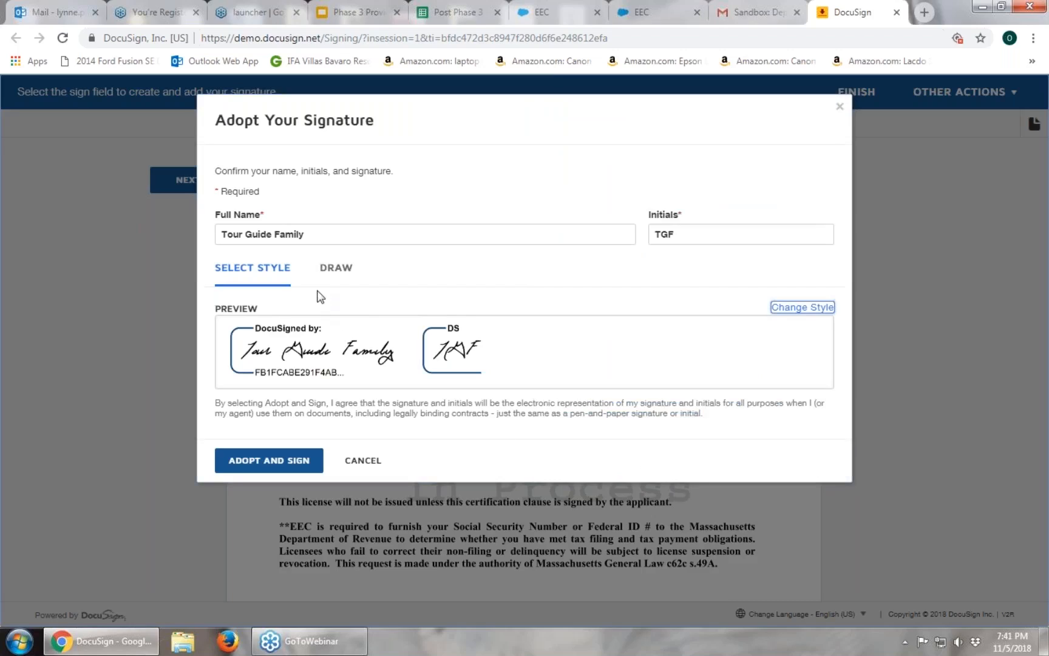
pyautogui.click(339, 271)
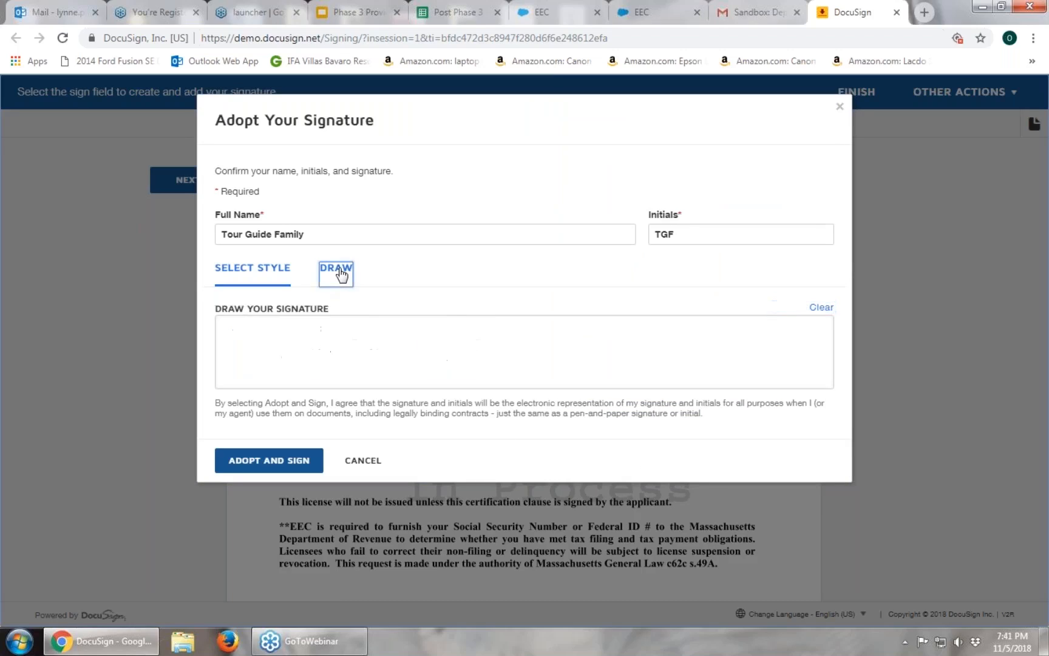
pyautogui.moveTo(245, 334)
pyautogui.mouseDown()
pyautogui.moveTo(266, 345)
pyautogui.moveTo(307, 337)
pyautogui.moveTo(283, 383)
pyautogui.moveTo(284, 368)
pyautogui.moveTo(334, 362)
pyautogui.moveTo(356, 385)
pyautogui.moveTo(376, 357)
pyautogui.moveTo(384, 367)
pyautogui.moveTo(394, 353)
pyautogui.moveTo(461, 373)
pyautogui.mouseUp()
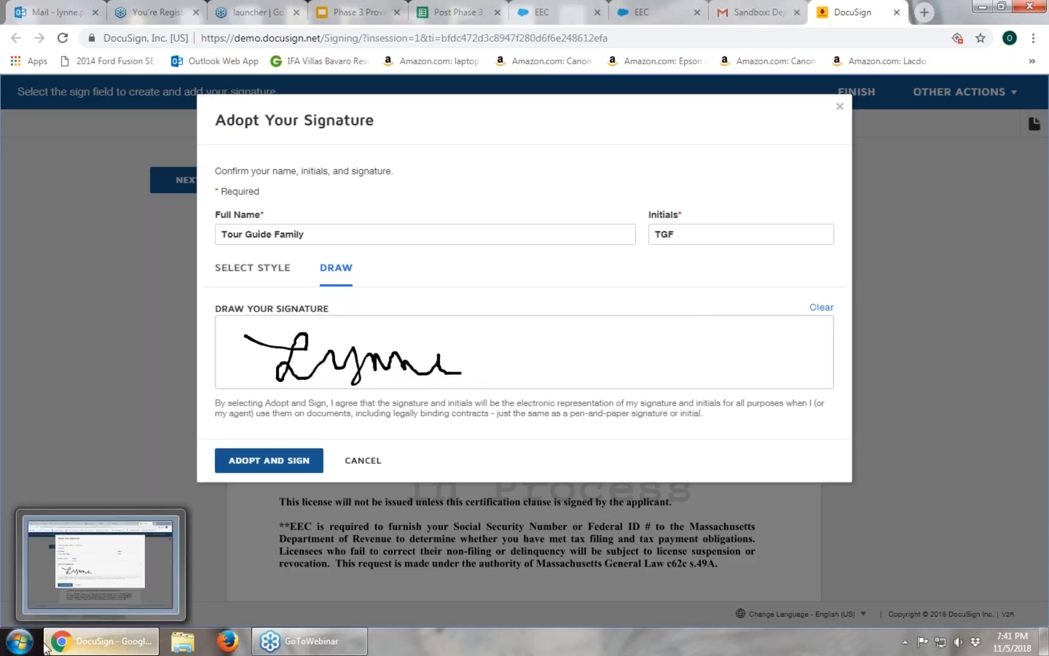
pyautogui.click(271, 462)
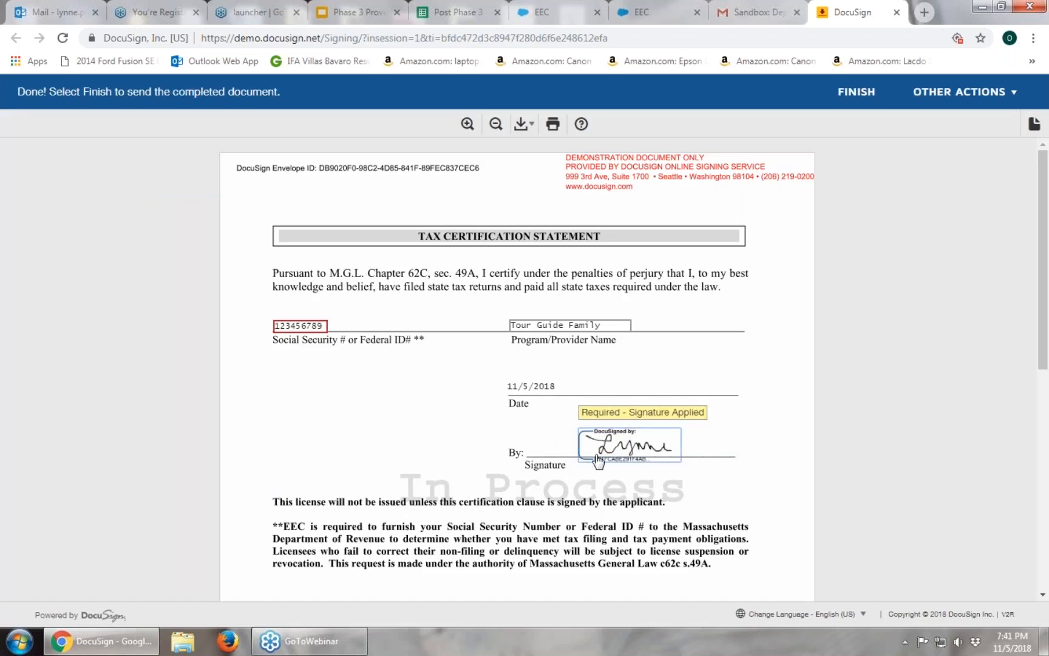
# Send the signed Tax Certification Statement, then close the Mass.gov EEC page to return to Gmail.
pyautogui.click(857, 97)
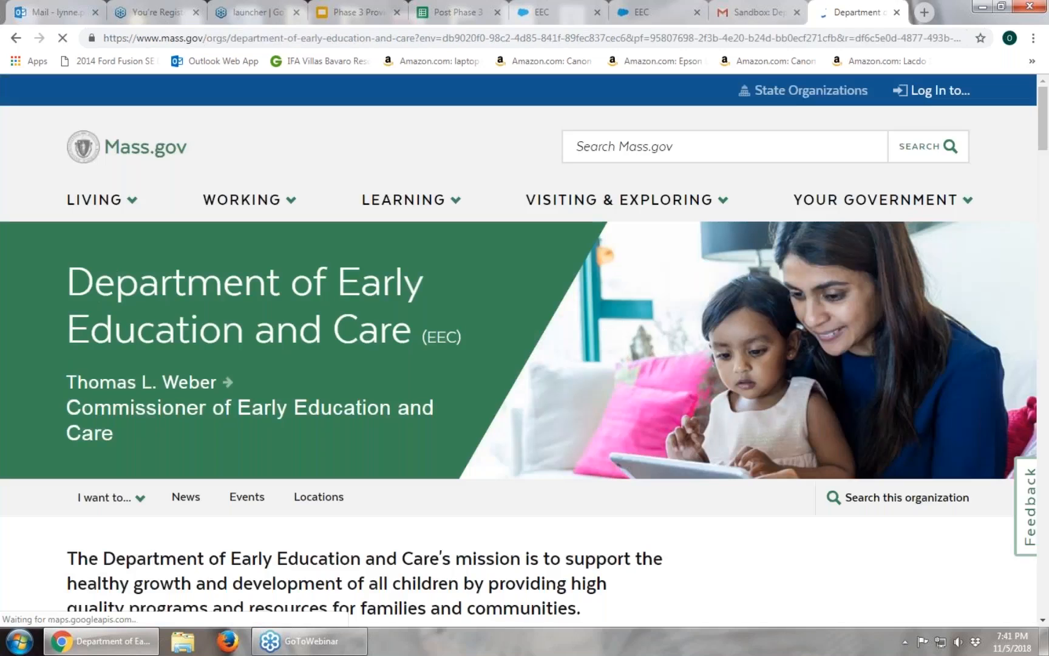
pyautogui.click(897, 13)
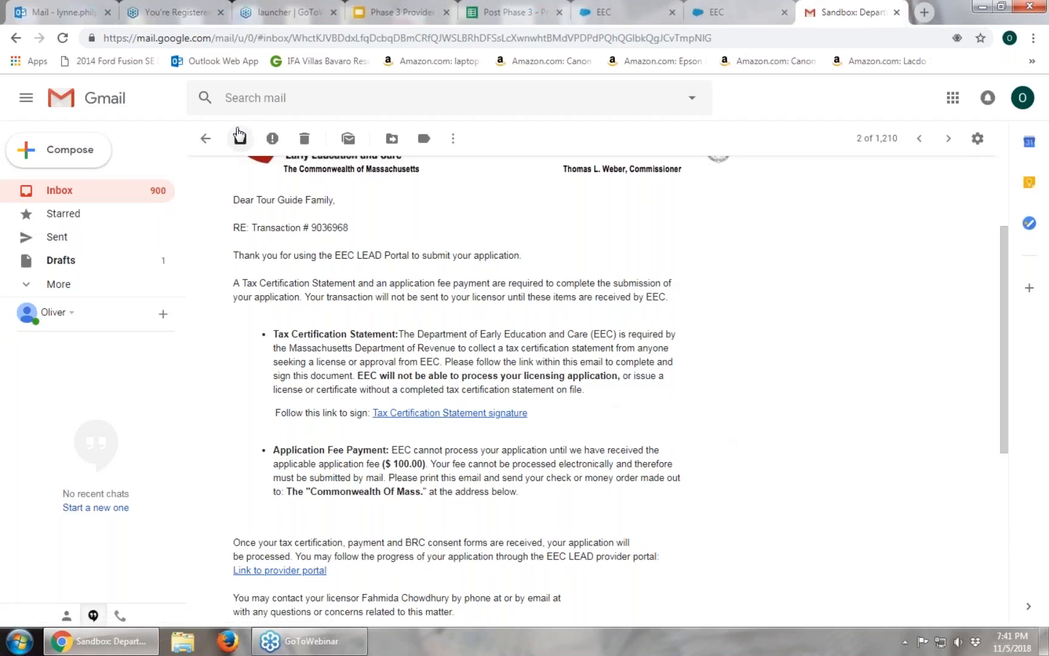
# Open the 'BRC consent form is ready for signature' email and follow its DocuSign signing link.
pyautogui.click(207, 139)
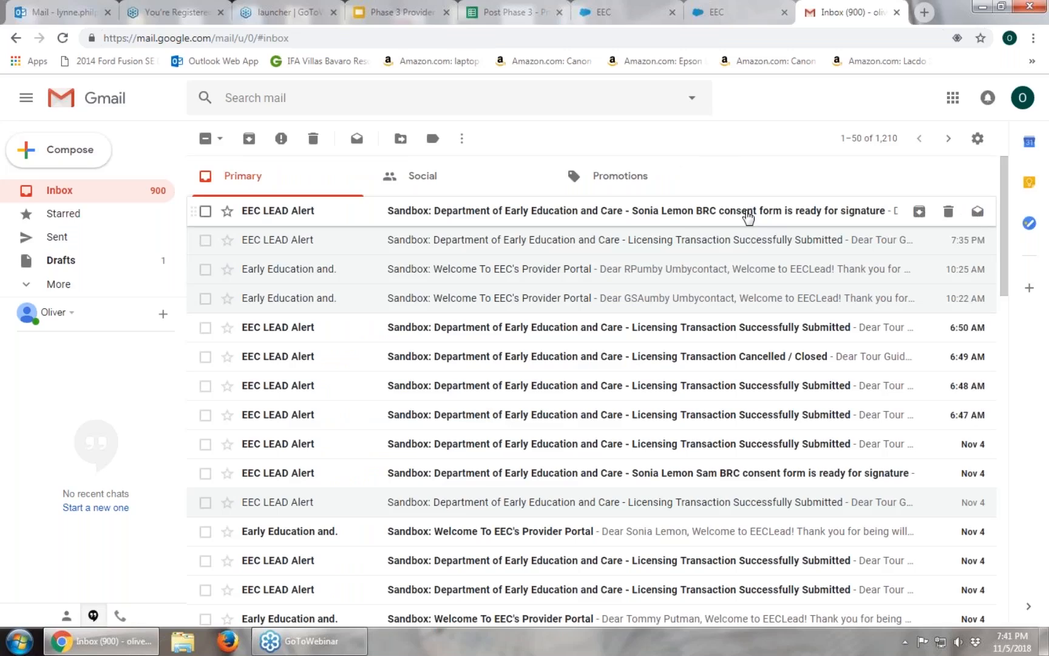
pyautogui.click(748, 216)
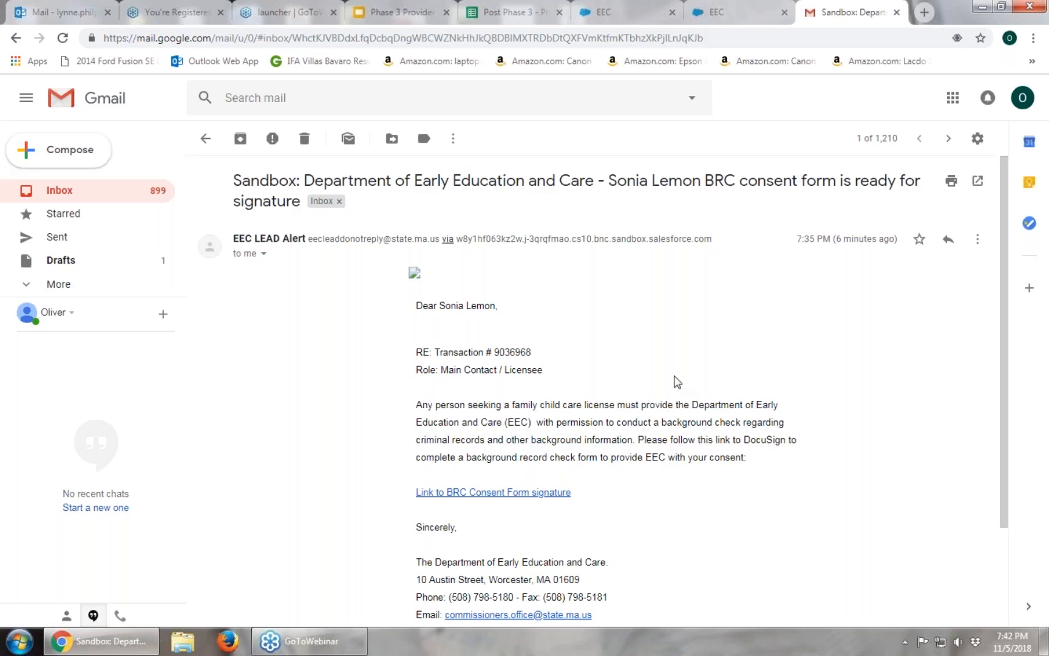
pyautogui.scroll(-1, 668, 375)
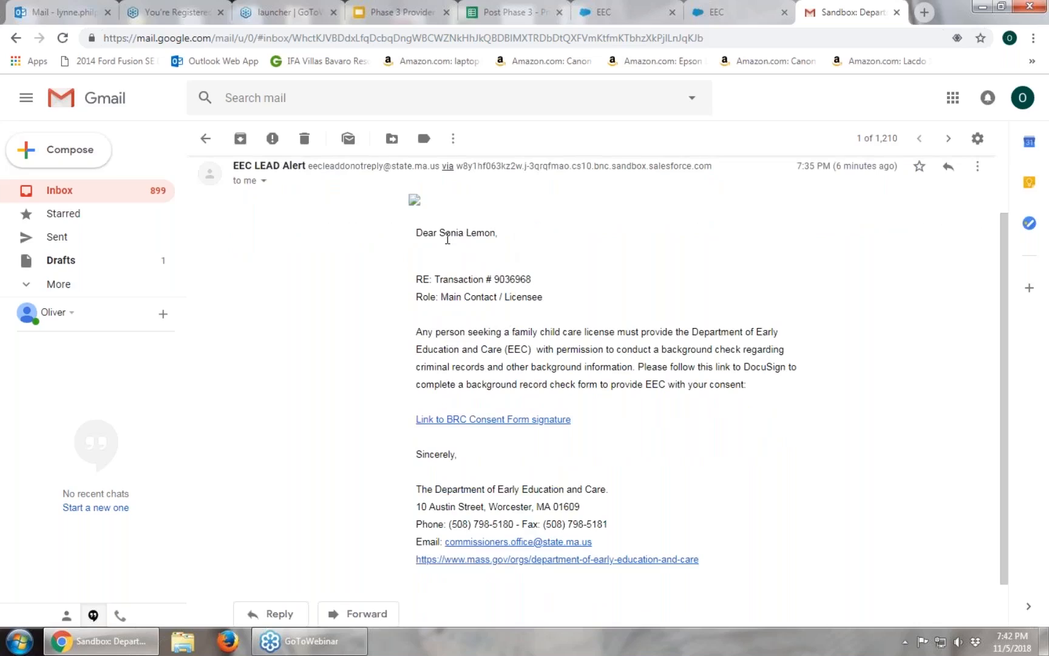
pyautogui.click(498, 420)
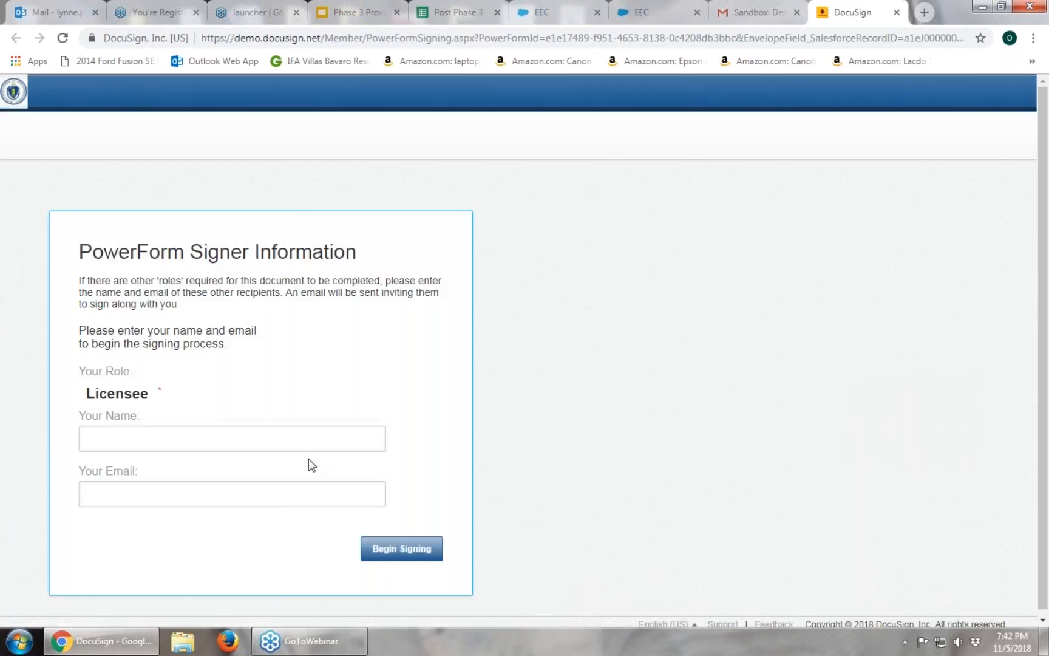
# Enter the licensee's name and e-mail address on the DocuSign PowerForm and begin signing.
pyautogui.click(297, 440)
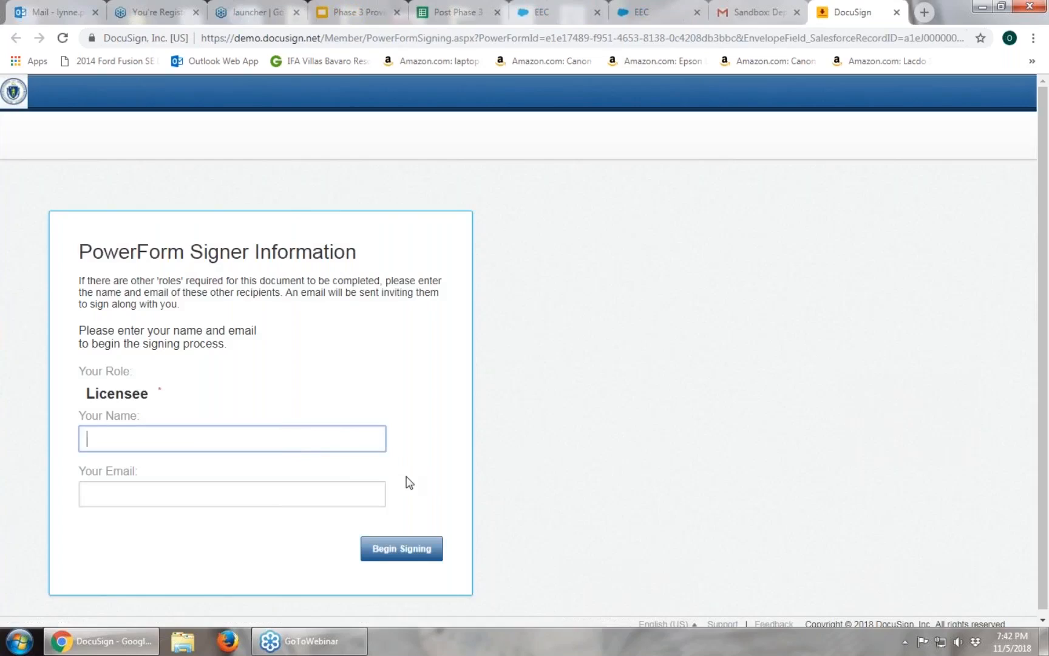
pyautogui.click(149, 493)
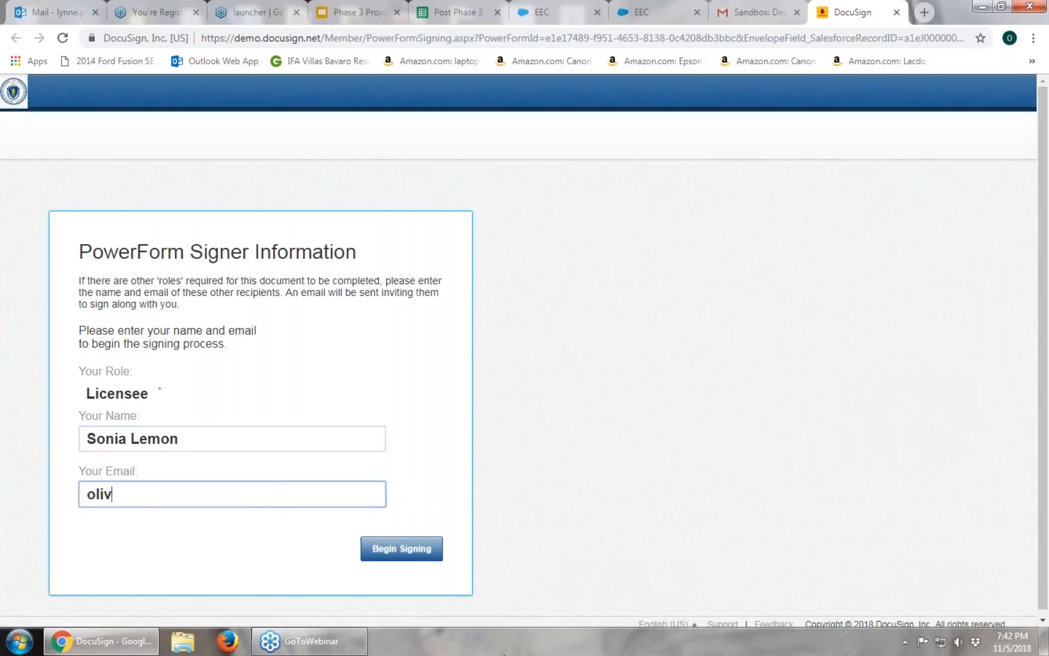
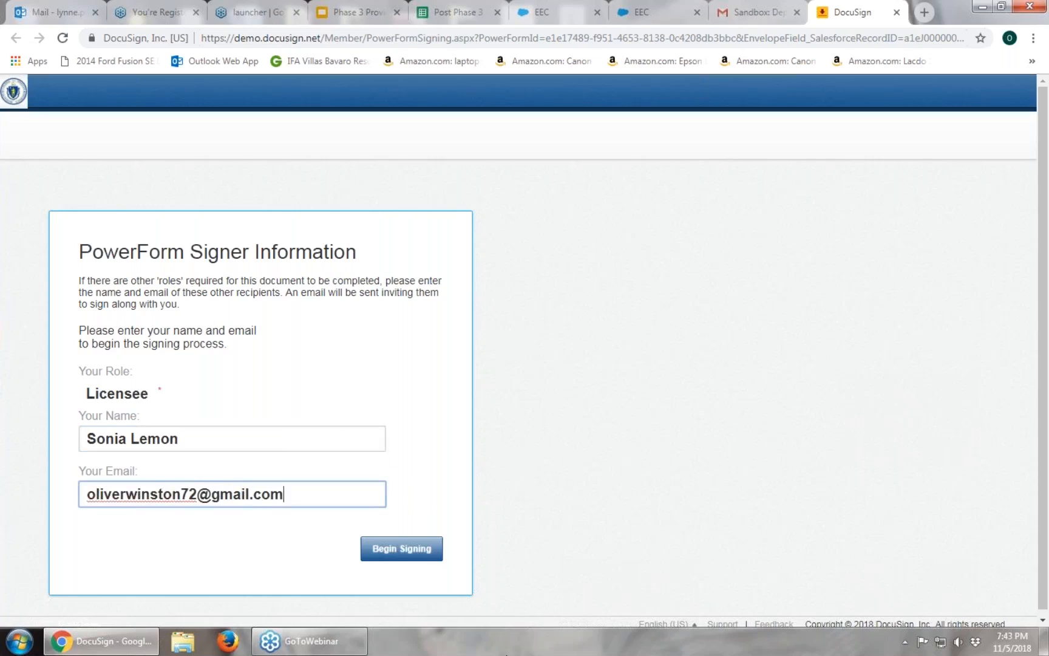
pyautogui.click(402, 549)
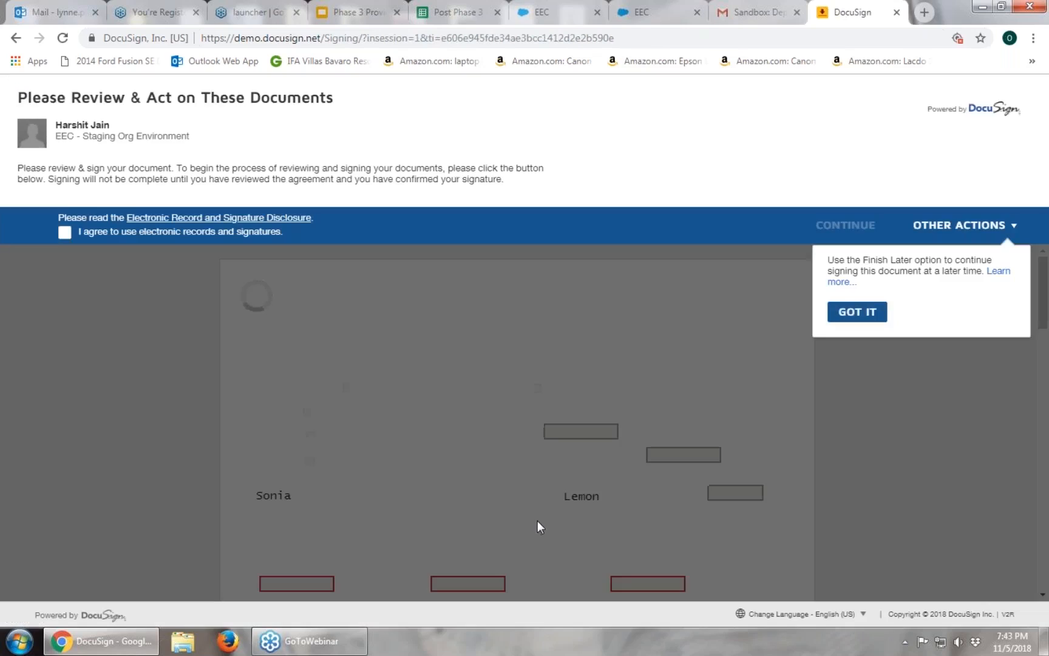
# Agree to use electronic records and enter n/a as the maiden-name First Name.
pyautogui.click(65, 238)
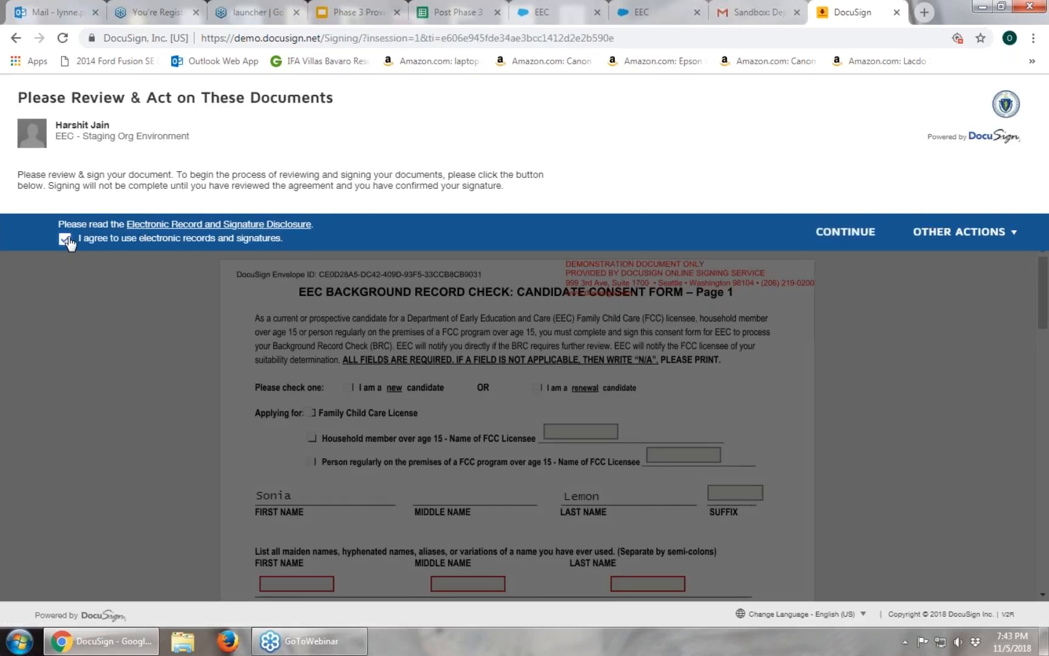
pyautogui.click(845, 232)
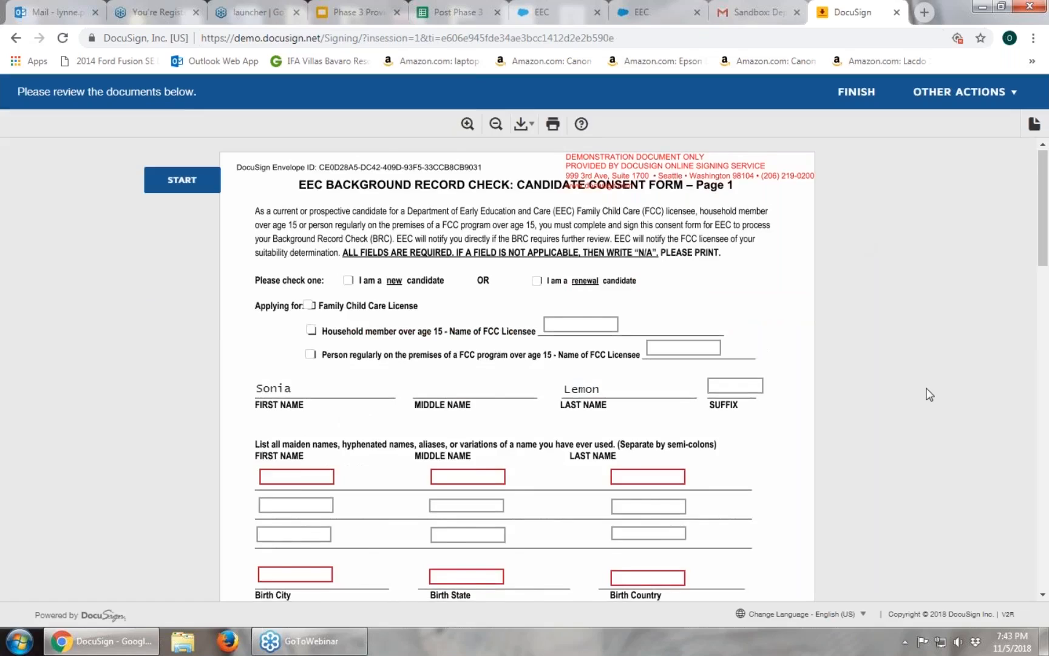
pyautogui.scroll(-1, 810, 397)
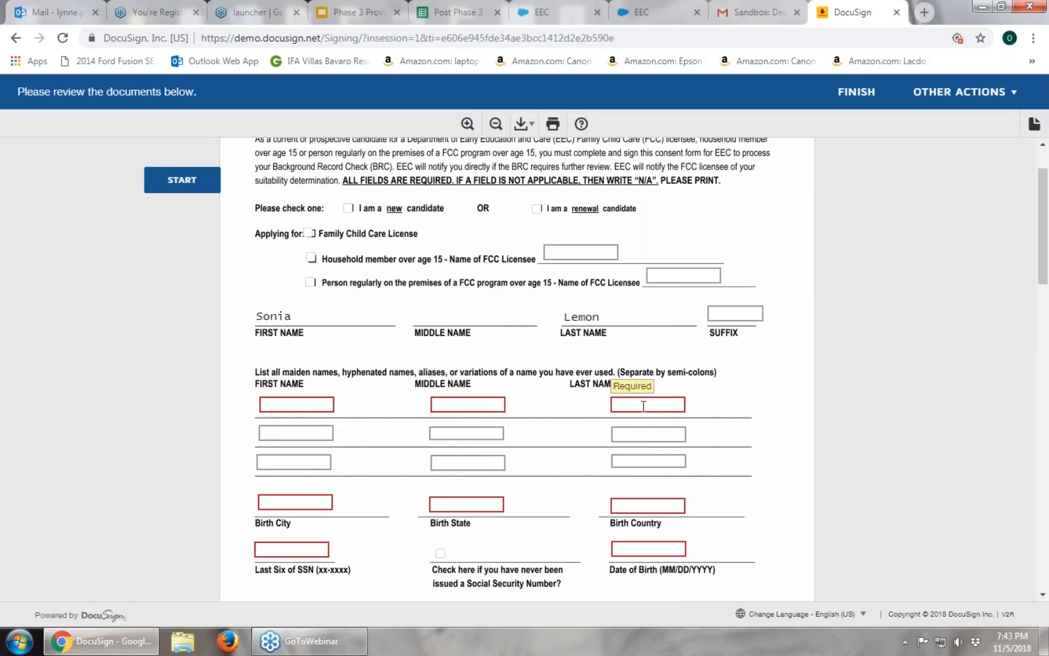
pyautogui.scroll(-2, 848, 393)
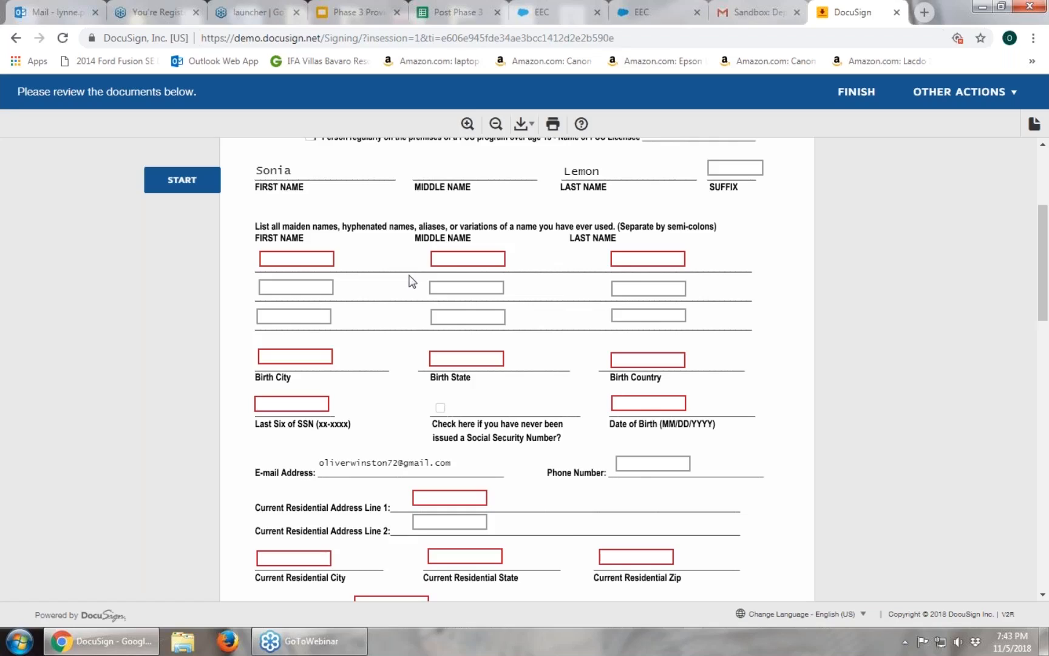
pyautogui.click(317, 253)
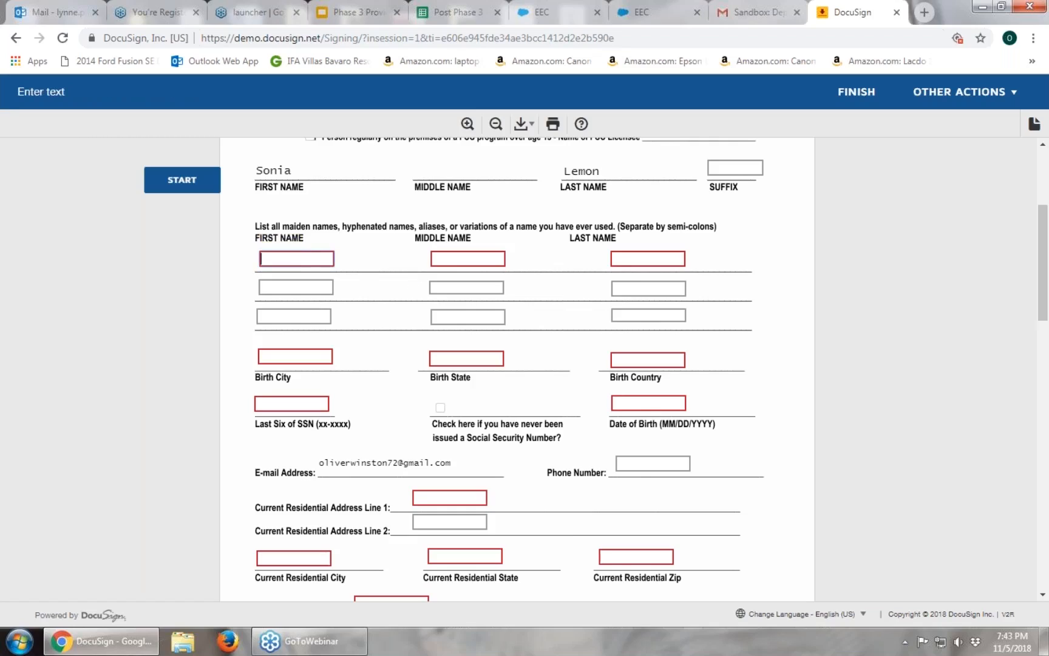
pyautogui.write('n/a')
# Leave the SSN field blank, with the never-issued mark cleared, and scroll to the signature line.
pyautogui.scroll(-3, 394, 386)
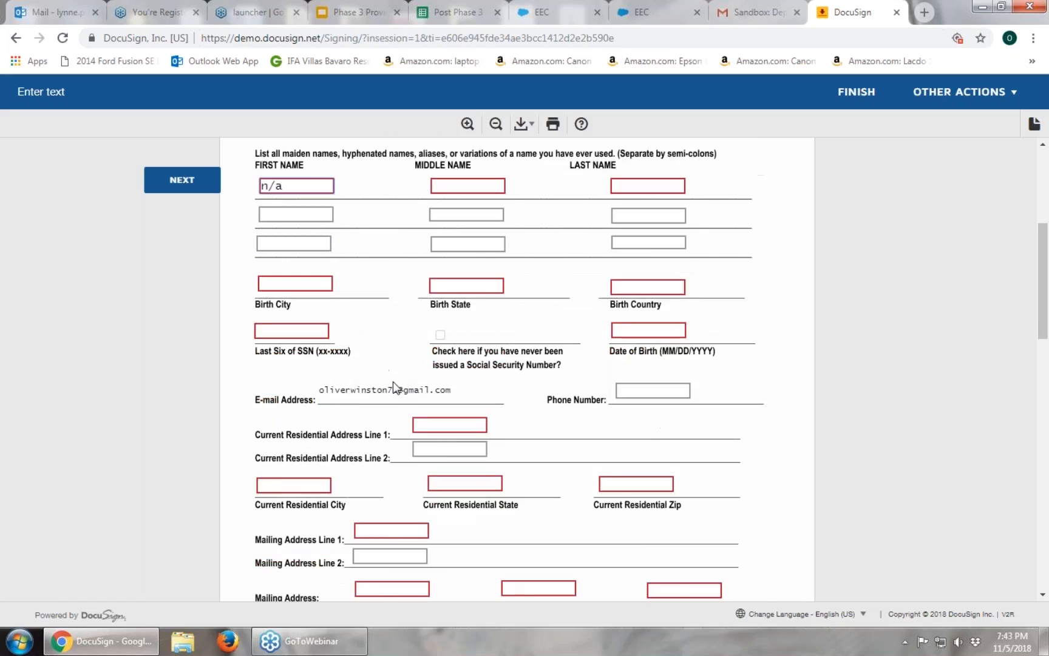
pyautogui.click(320, 258)
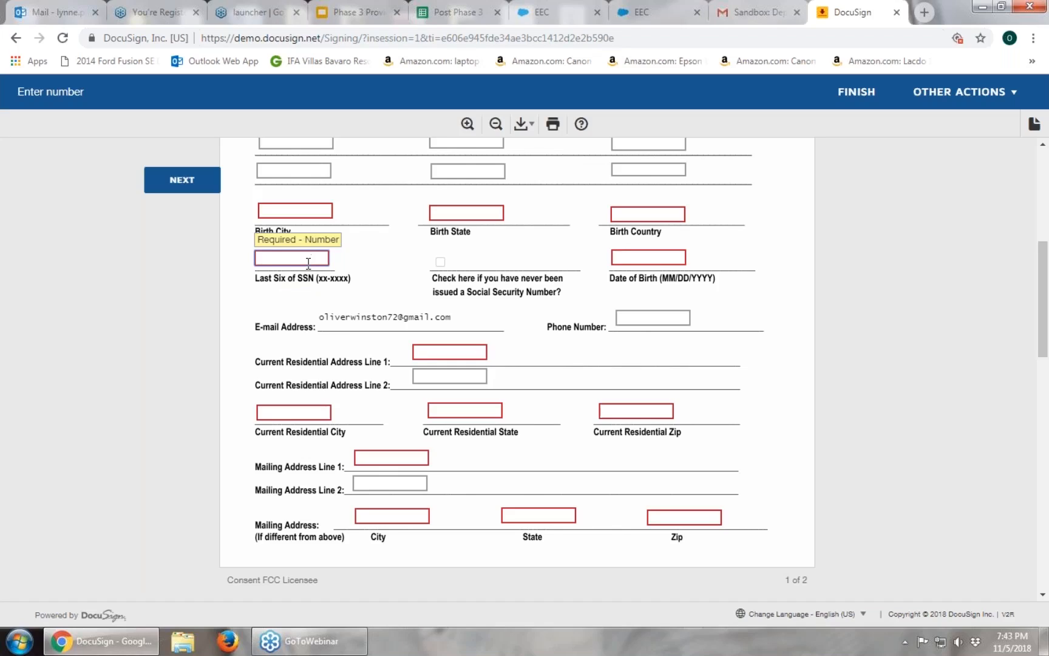
pyautogui.click(278, 307)
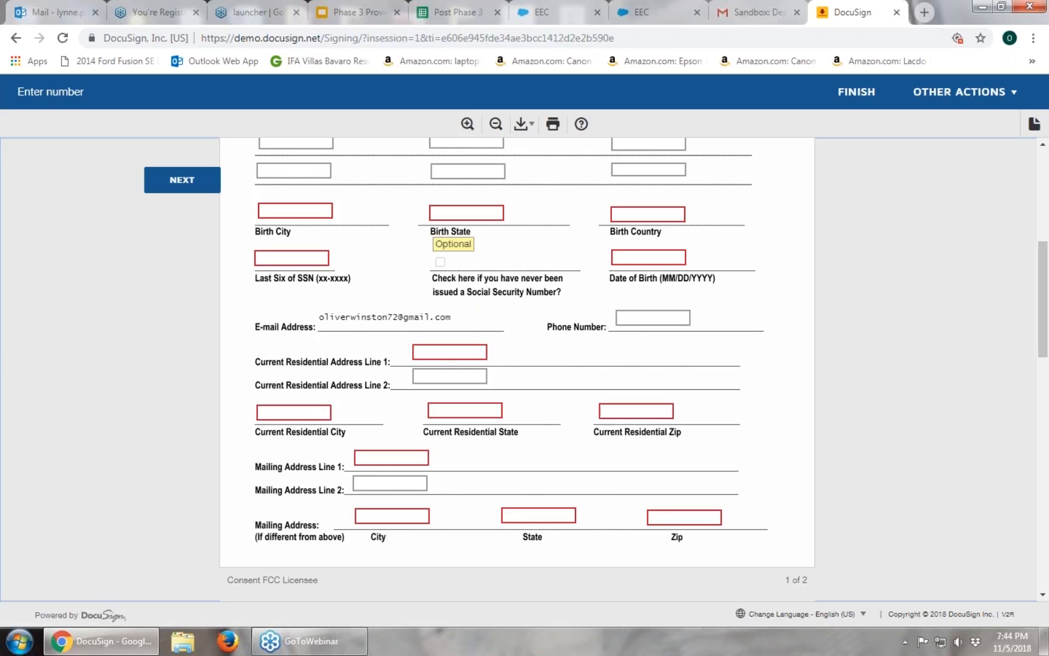
pyautogui.click(440, 262)
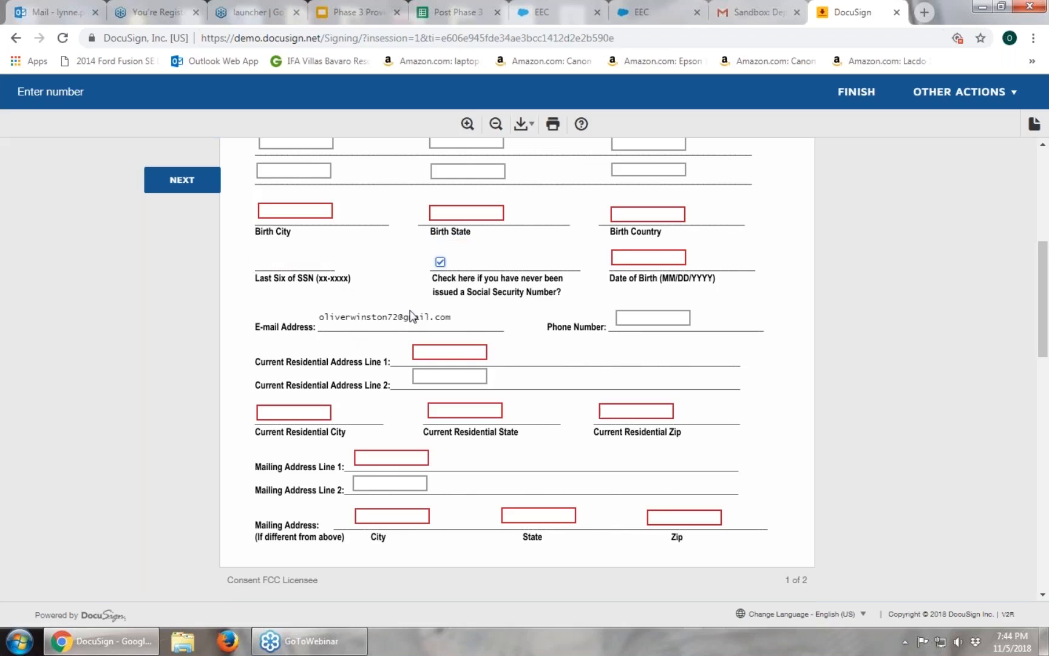
pyautogui.click(440, 263)
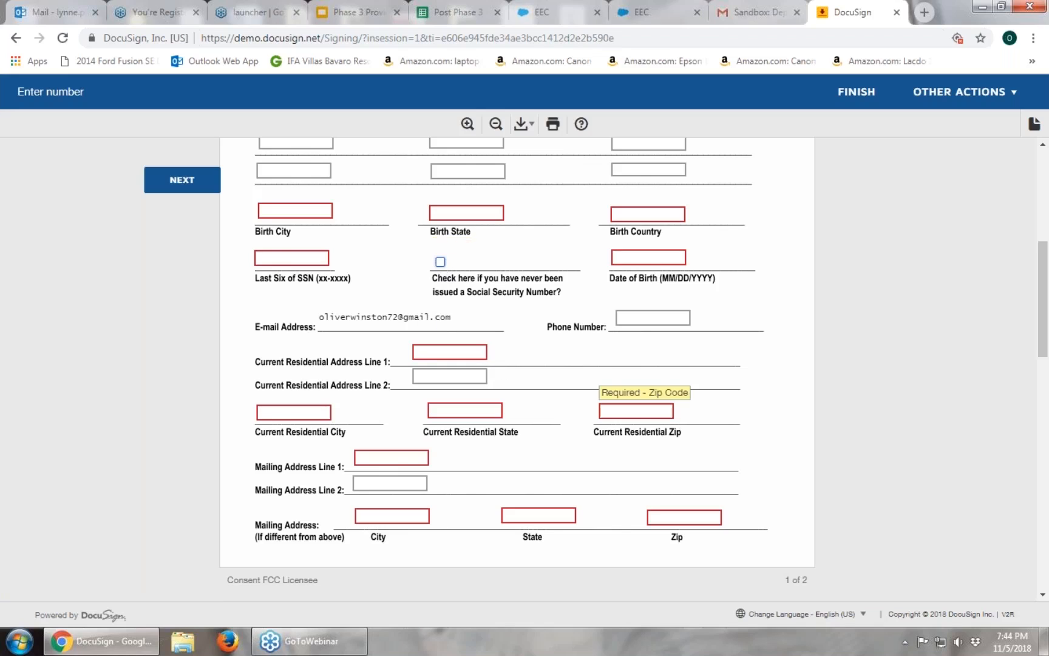
pyautogui.scroll(-8, 640, 411)
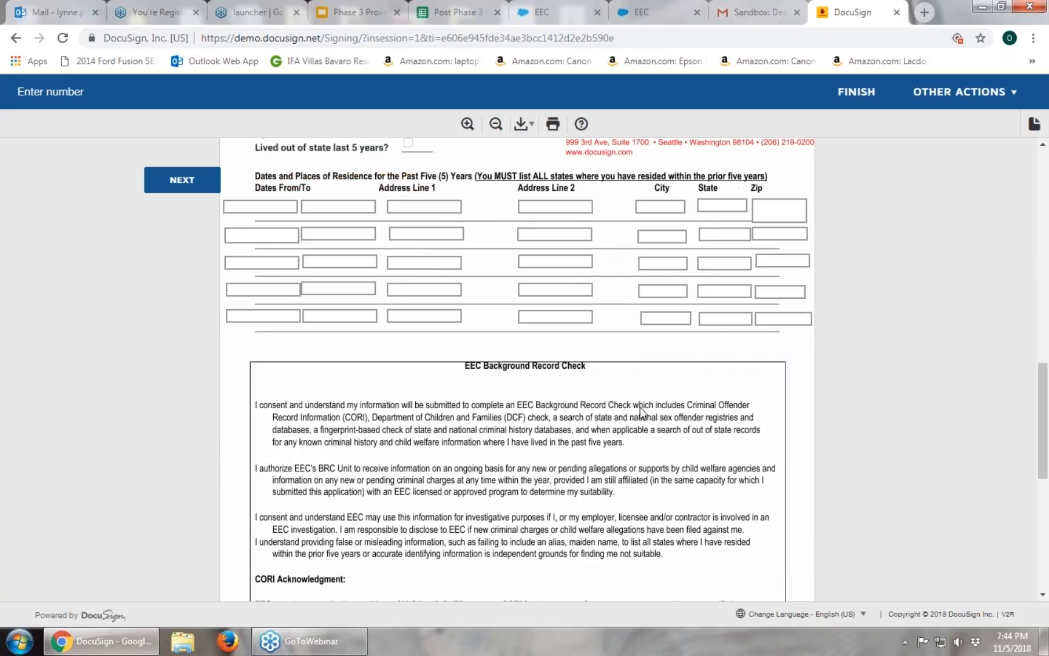
pyautogui.scroll(-7, 640, 410)
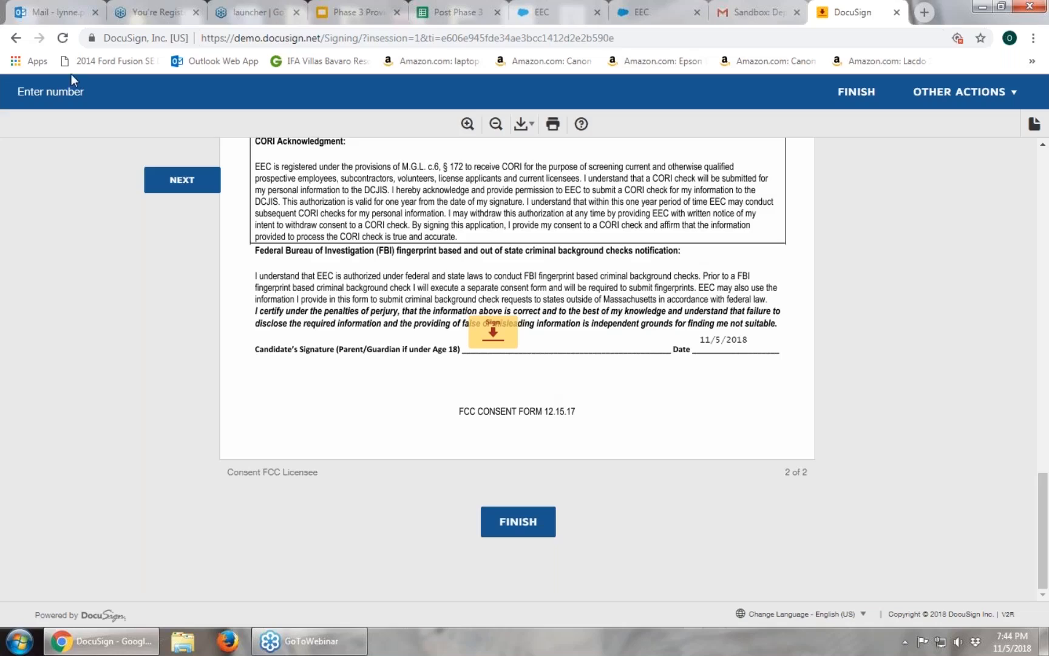
# Adopt a signature under a placeholder full name on the candidate's line, then close the DocuSign tab.
pyautogui.click(493, 342)
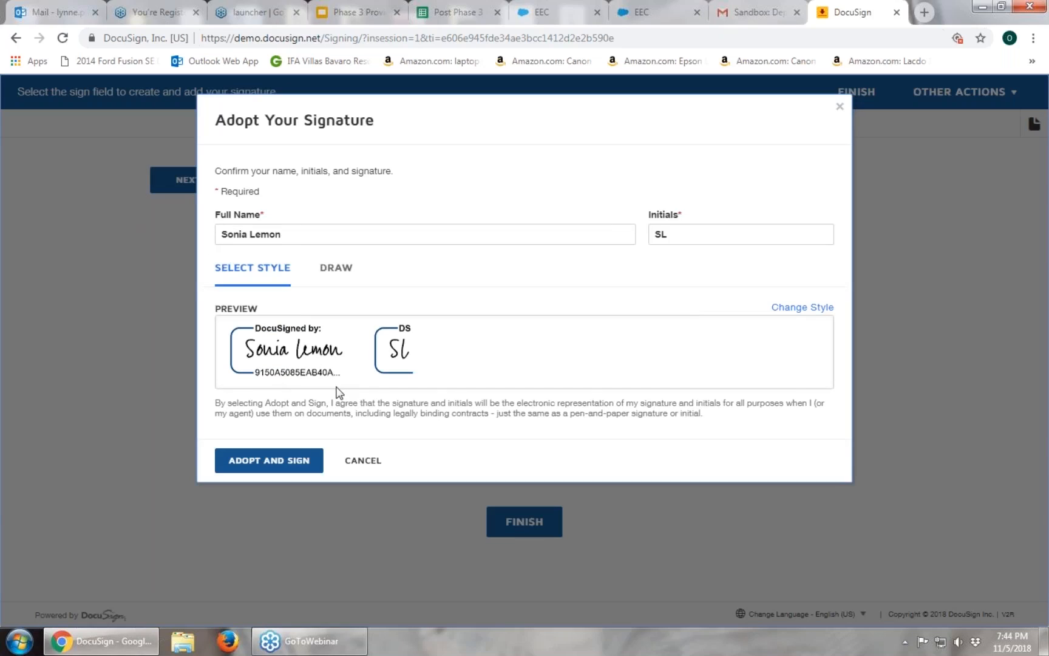
pyautogui.moveTo(290, 235); pyautogui.dragTo(220, 235)
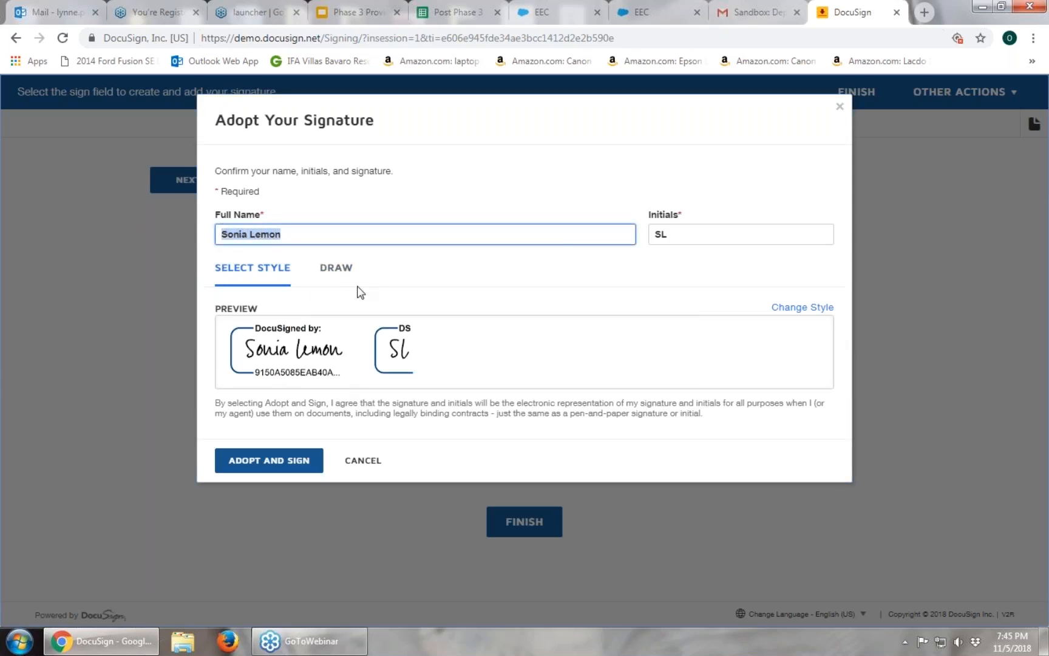
pyautogui.write('Mom Namew')
pyautogui.press('BackSpace')
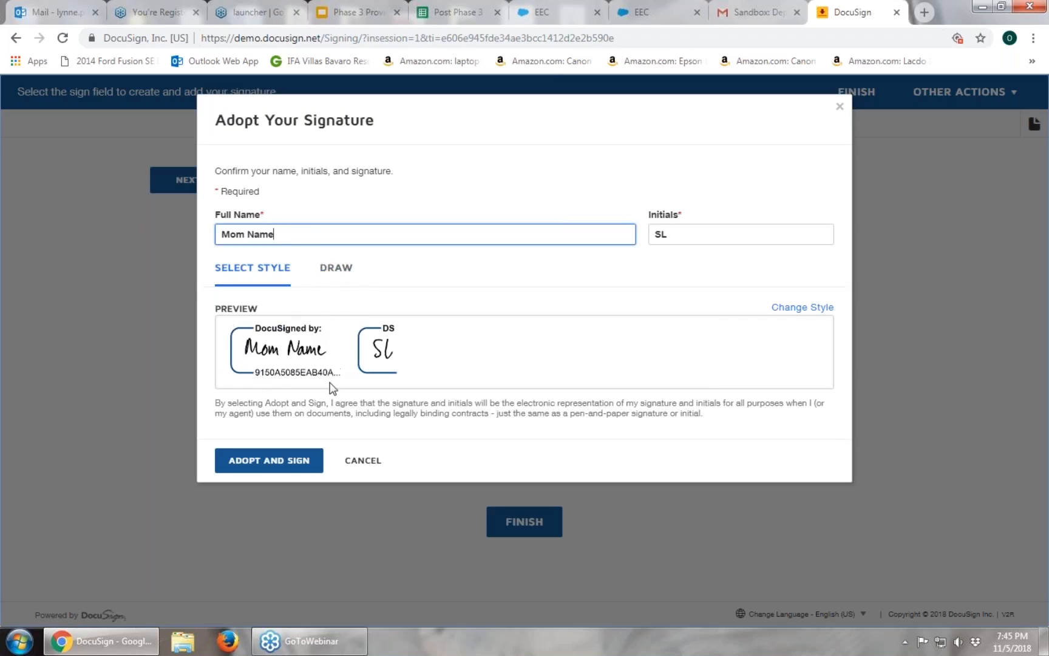
pyautogui.click(283, 463)
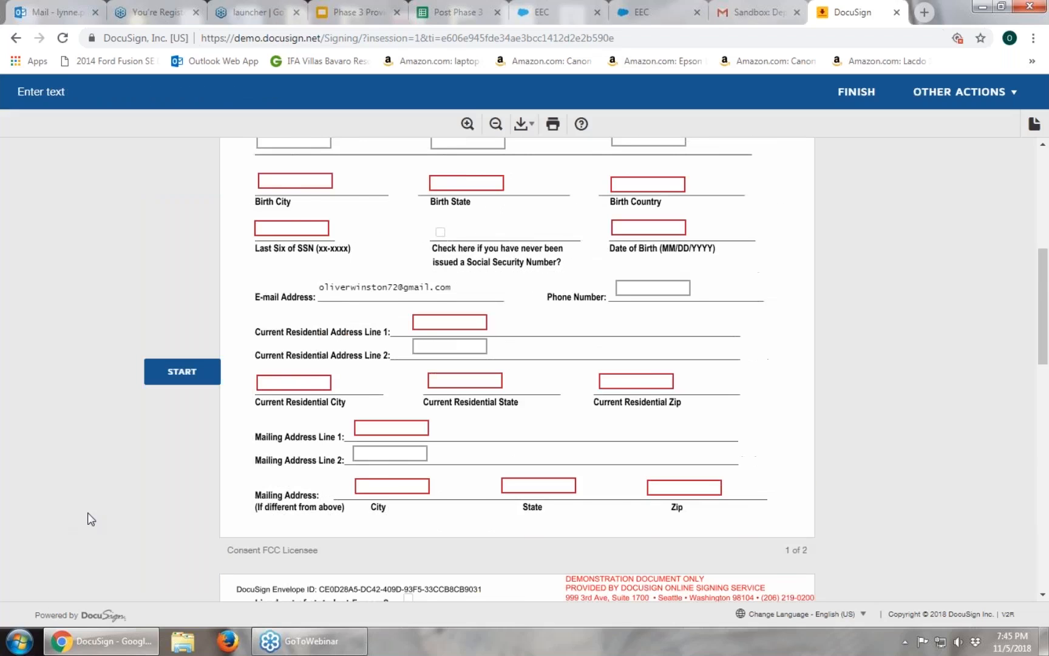
pyautogui.scroll(-7, 90, 516)
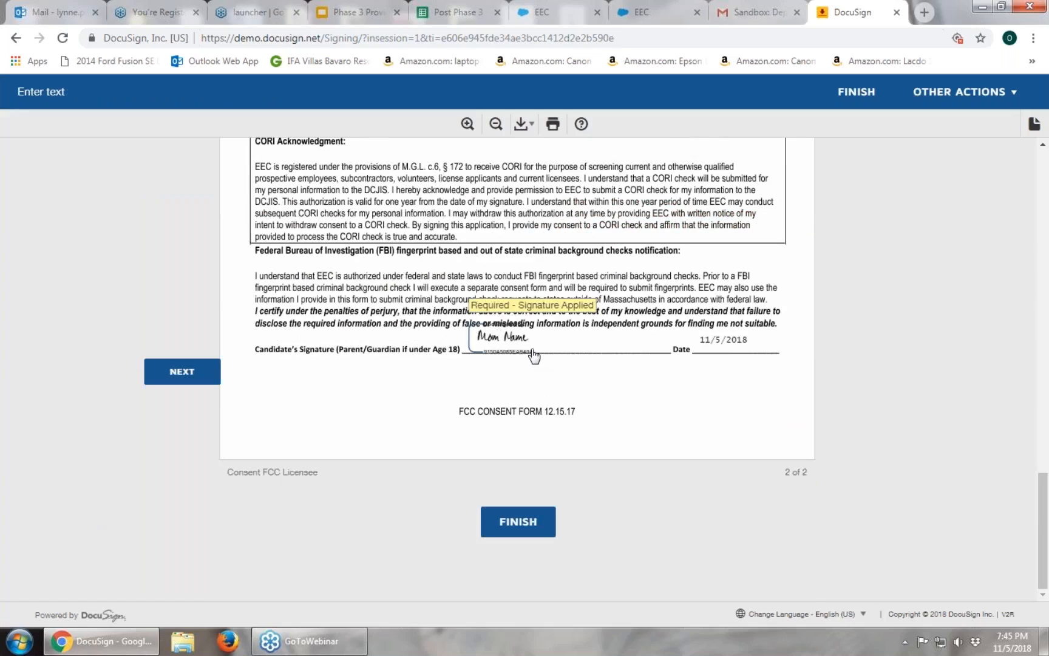
pyautogui.click(897, 13)
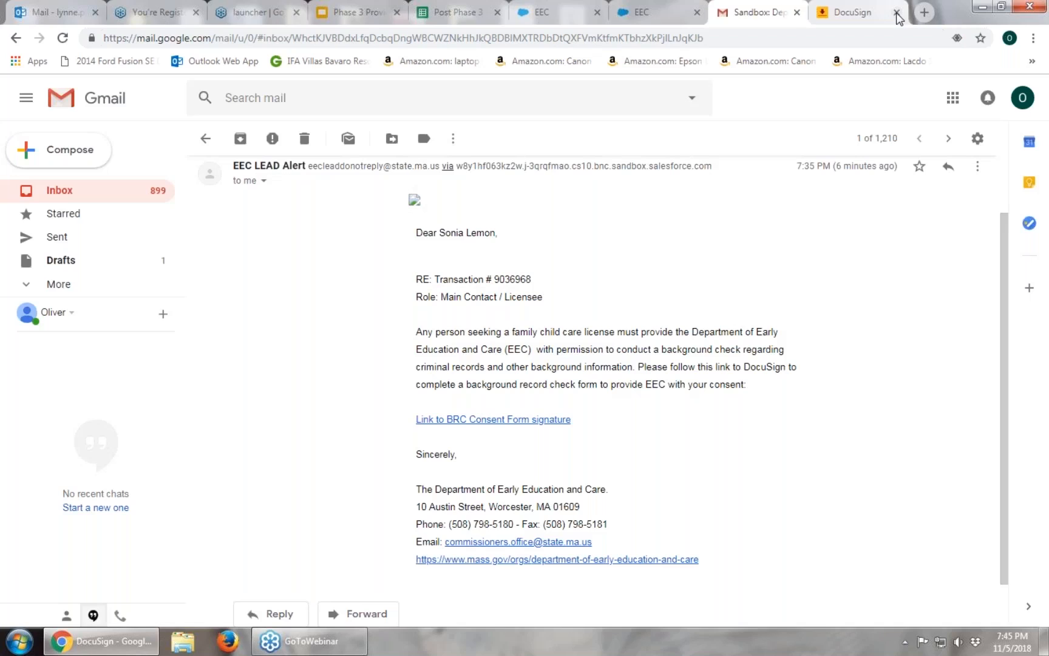
# Return to the Gmail inbox and switch to the EEC portal's My Licensing Transactions tab.
pyautogui.click(206, 140)
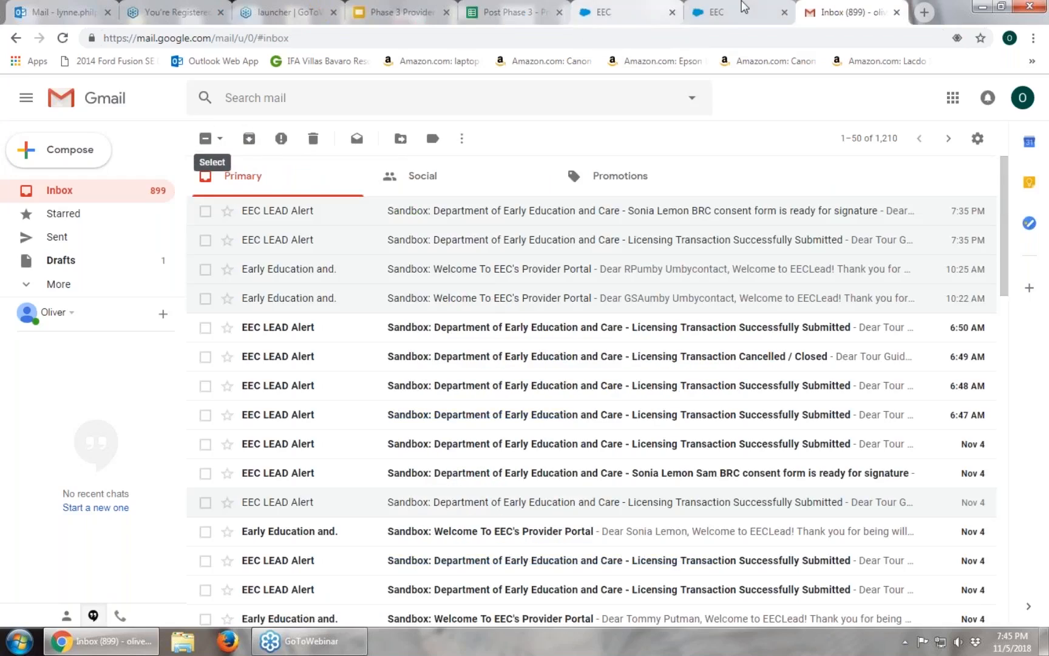
pyautogui.click(738, 12)
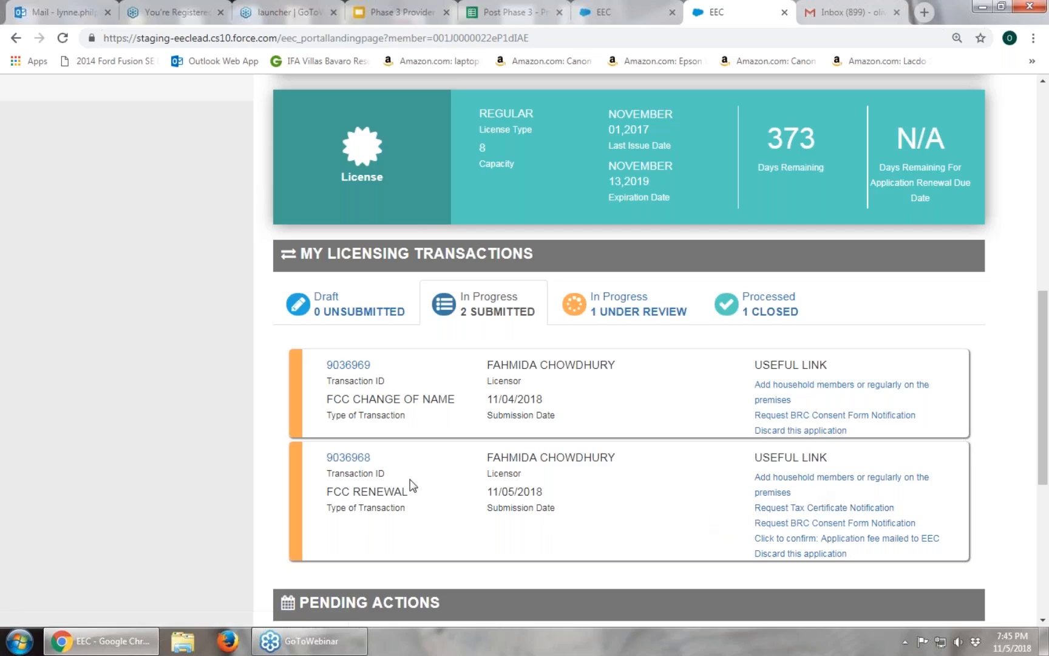
pyautogui.click(364, 460)
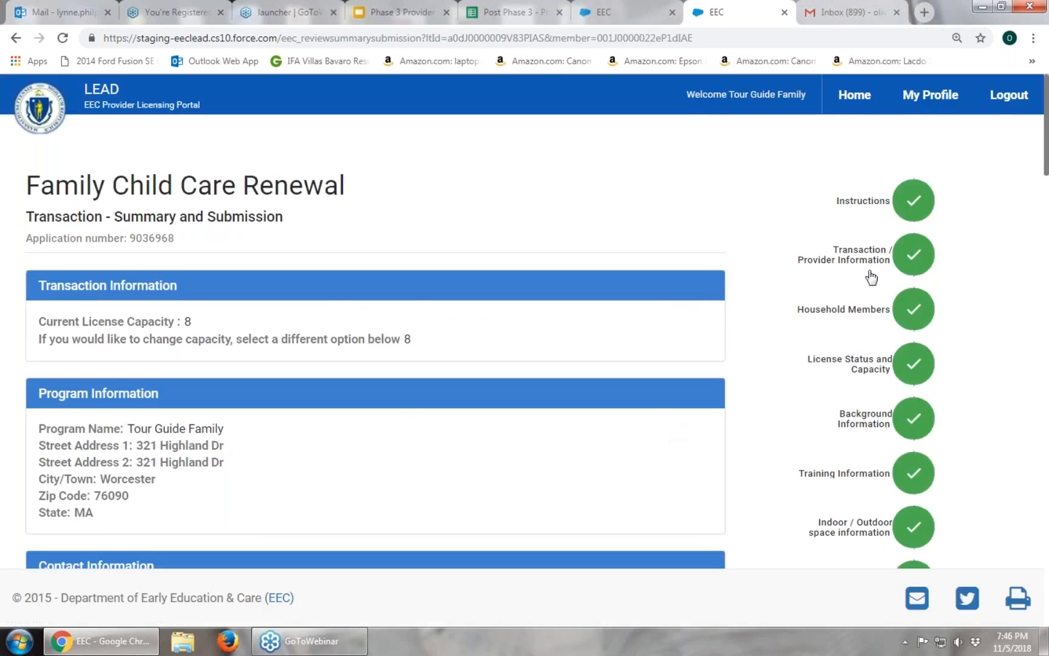
pyautogui.click(857, 365)
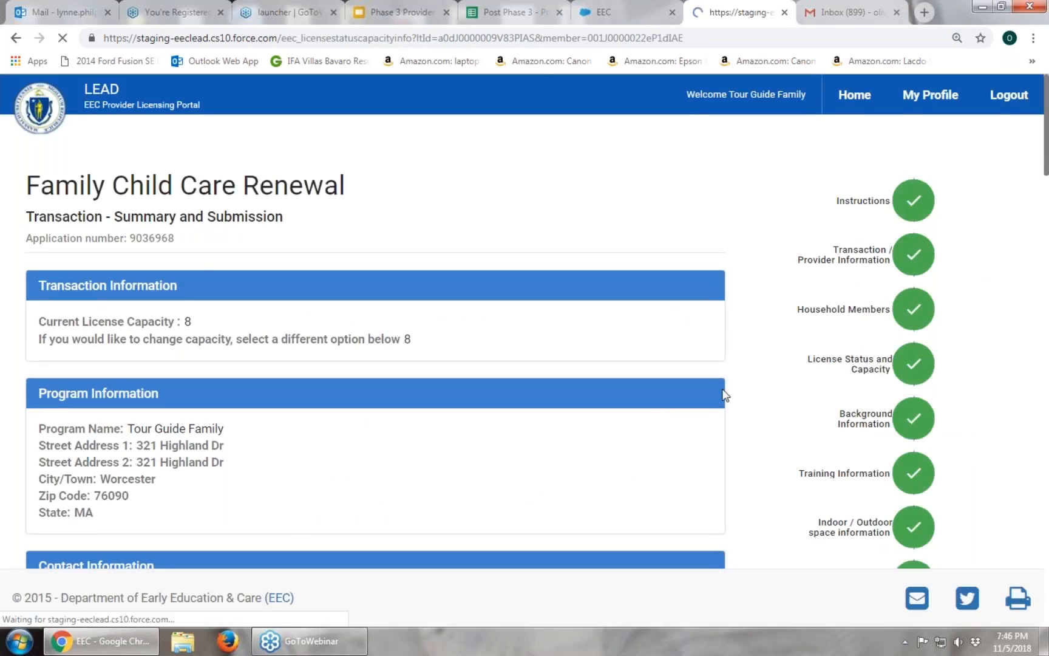
pyautogui.scroll(-1, 722, 390)
pyautogui.scroll(-2, 538, 354)
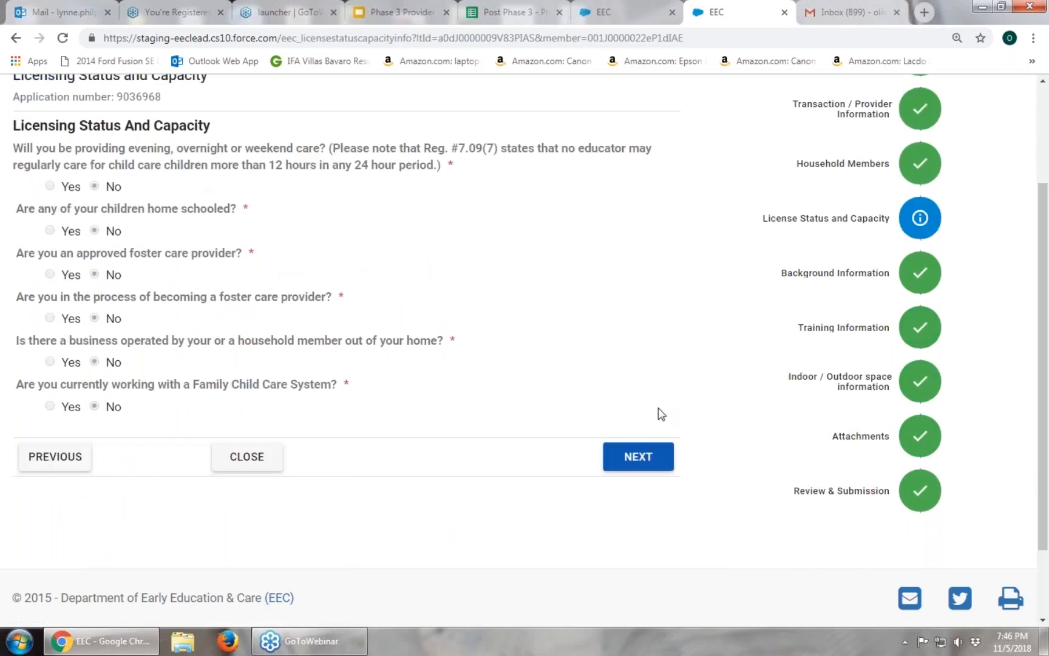
pyautogui.scroll(-2, 659, 407)
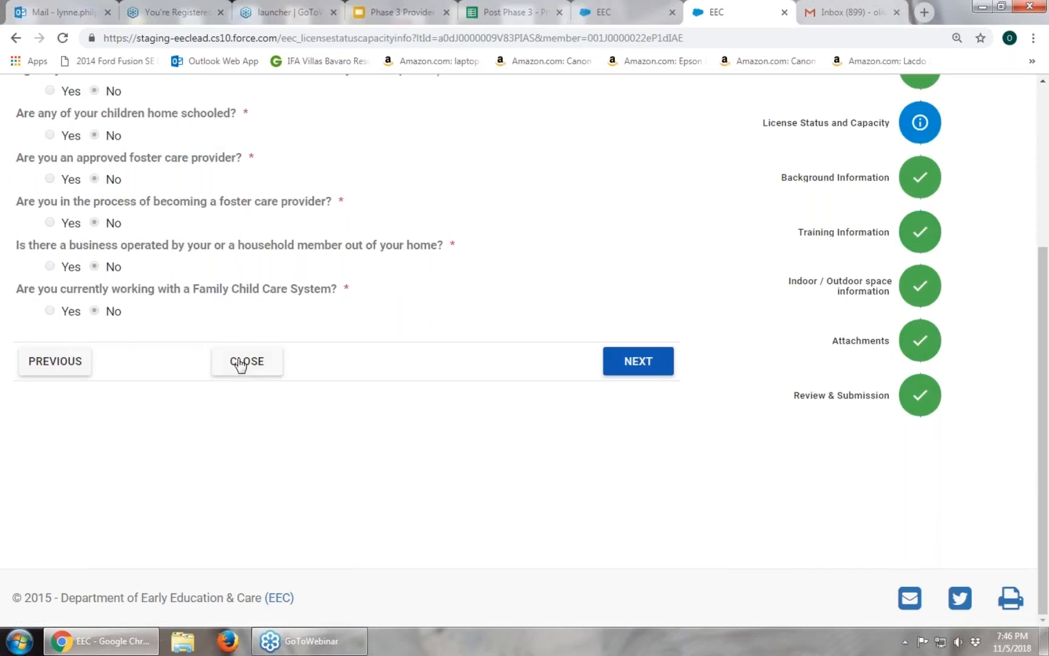
pyautogui.click(241, 363)
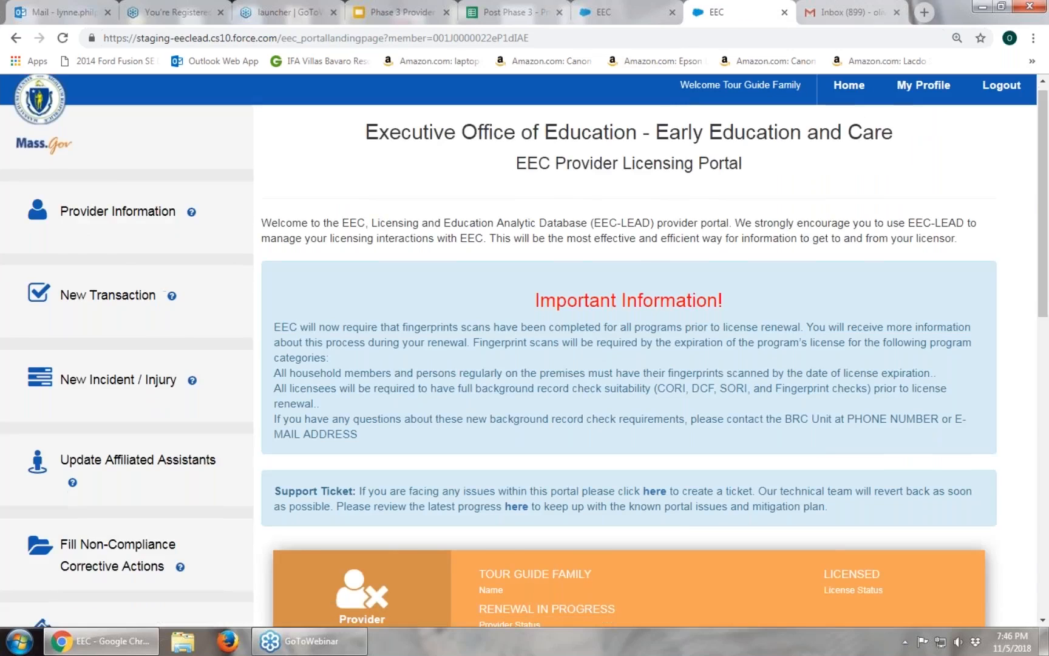
pyautogui.scroll(-8, 541, 391)
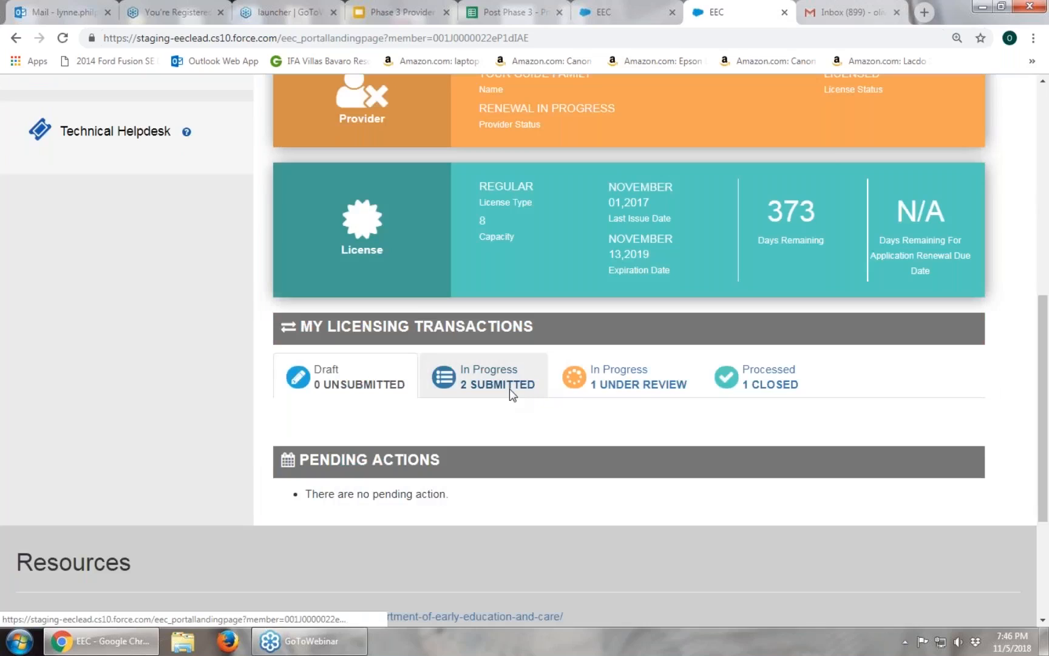
pyautogui.click(522, 397)
pyautogui.scroll(-3, 578, 437)
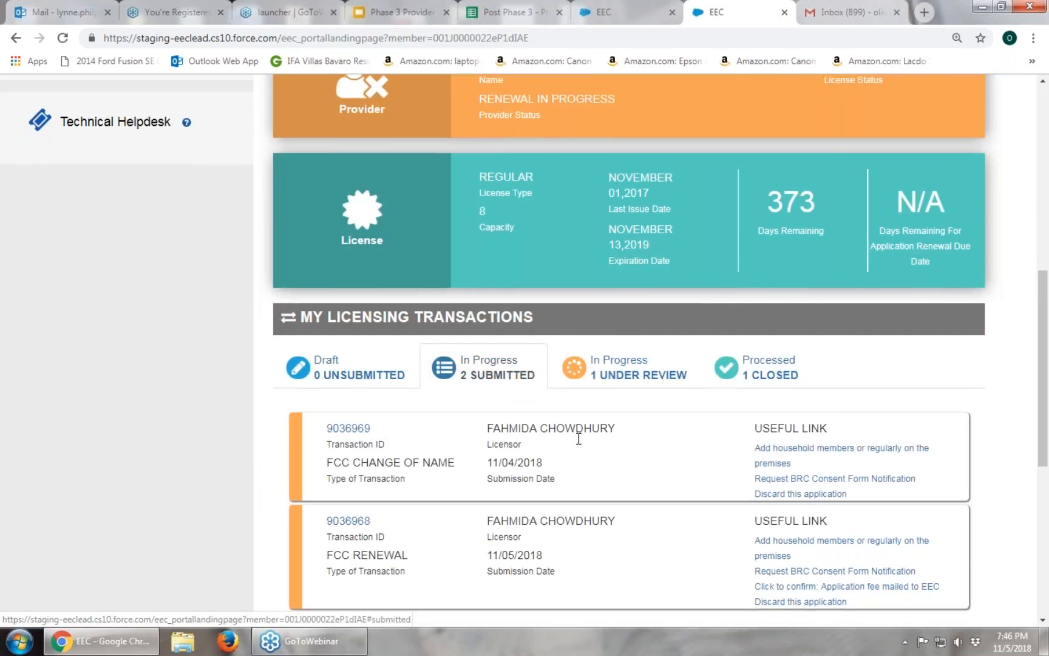
pyautogui.scroll(1, 826, 417)
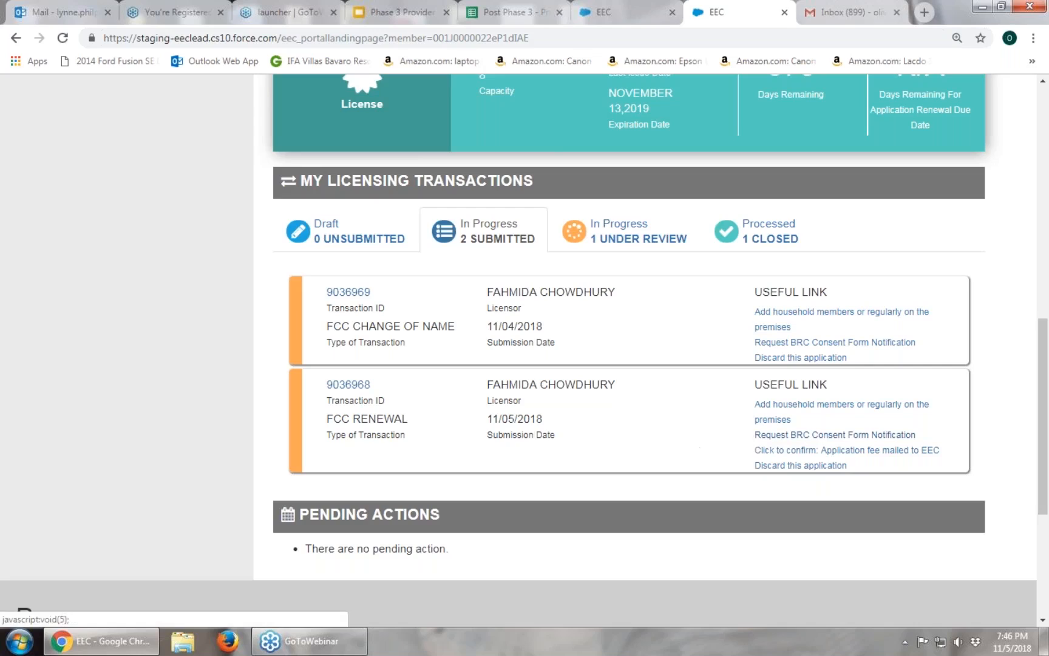
# Request the BRC Consent Form Notification on the FCC RENEWAL card and send it to the selected main contact / licensee.
pyautogui.click(835, 435)
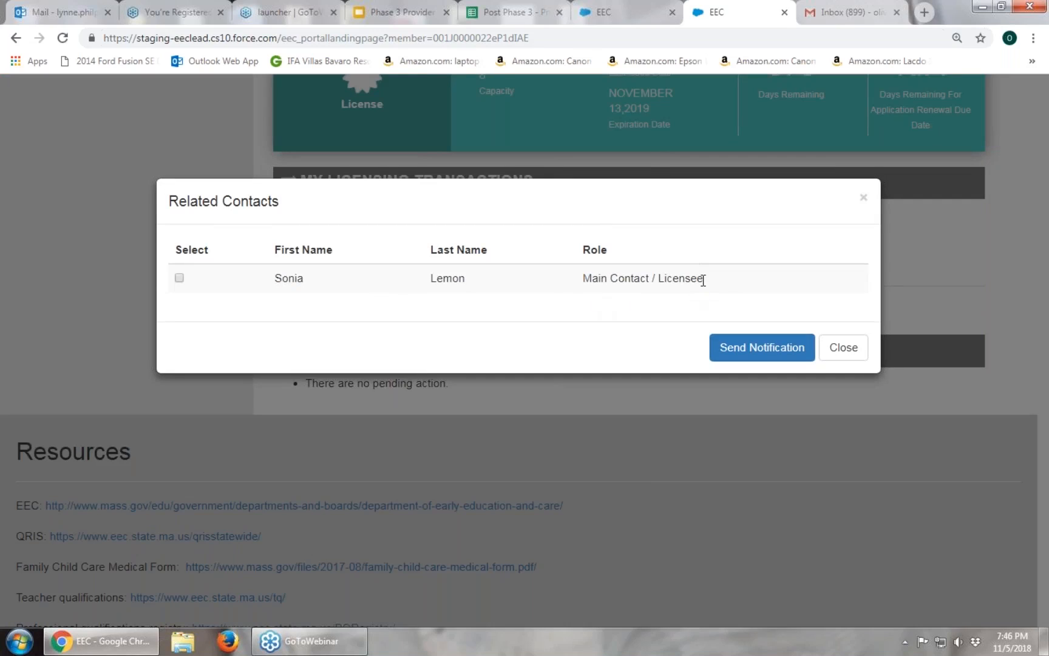
pyautogui.click(179, 279)
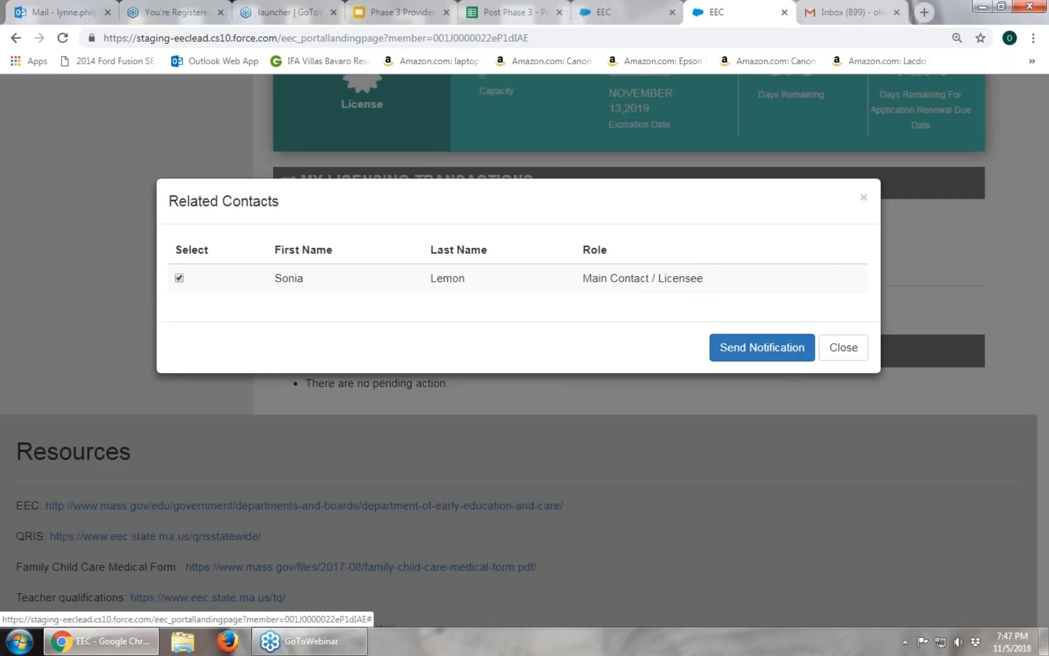
pyautogui.click(864, 201)
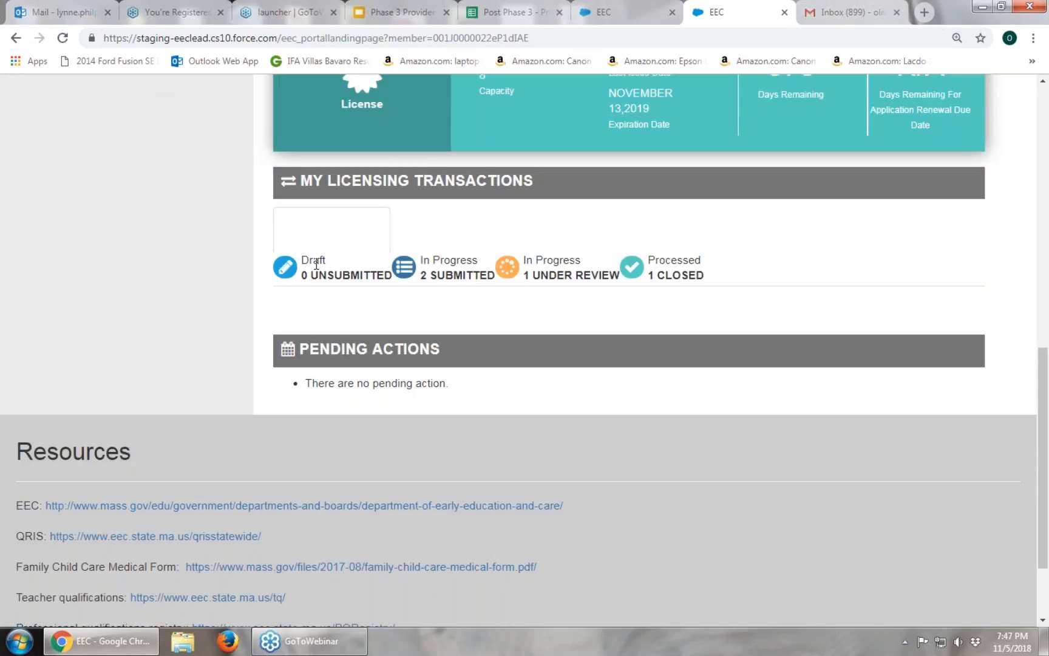
# Reload the portal and view the 2 Submitted, 1 Under Review and 1 Closed transactions in turn.
pyautogui.scroll(1, 123, 261)
pyautogui.scroll(5, 119, 258)
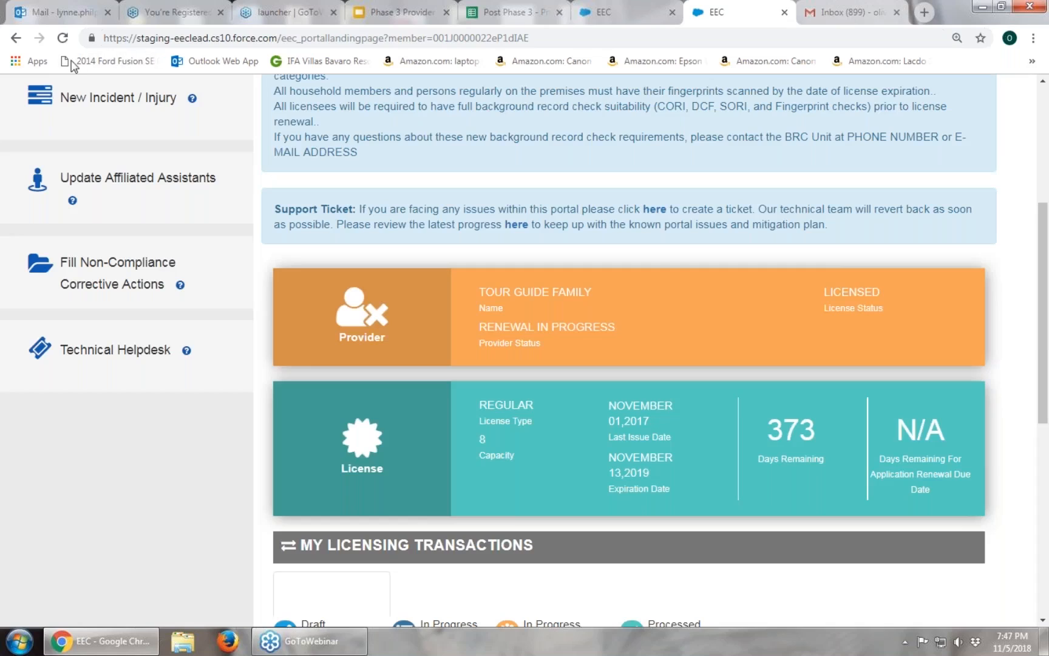
pyautogui.click(64, 38)
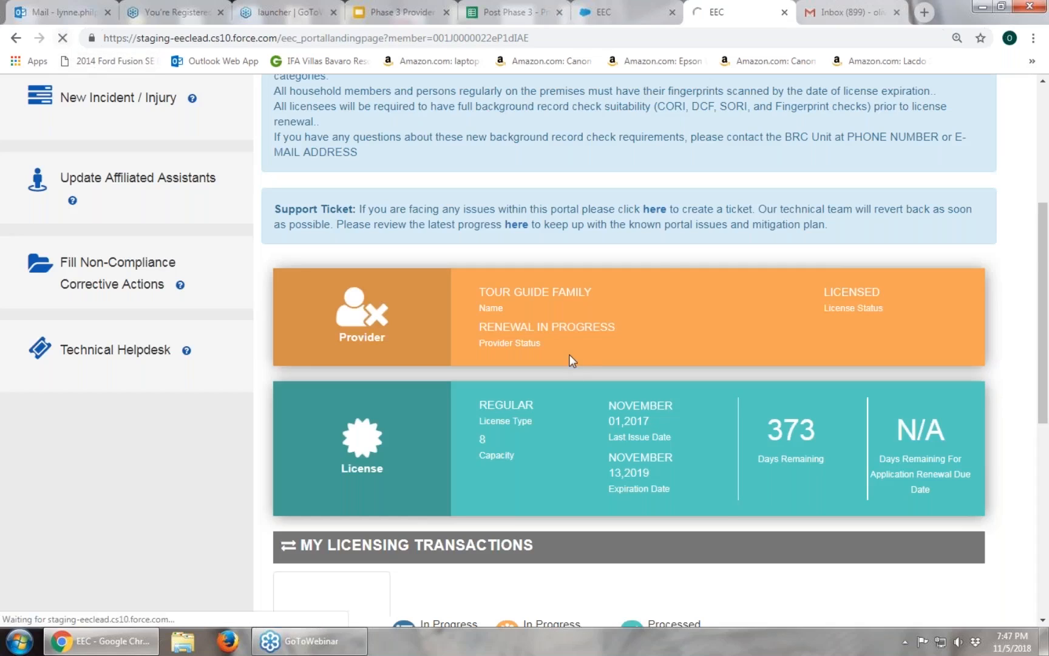
pyautogui.scroll(-5, 546, 322)
pyautogui.click(498, 232)
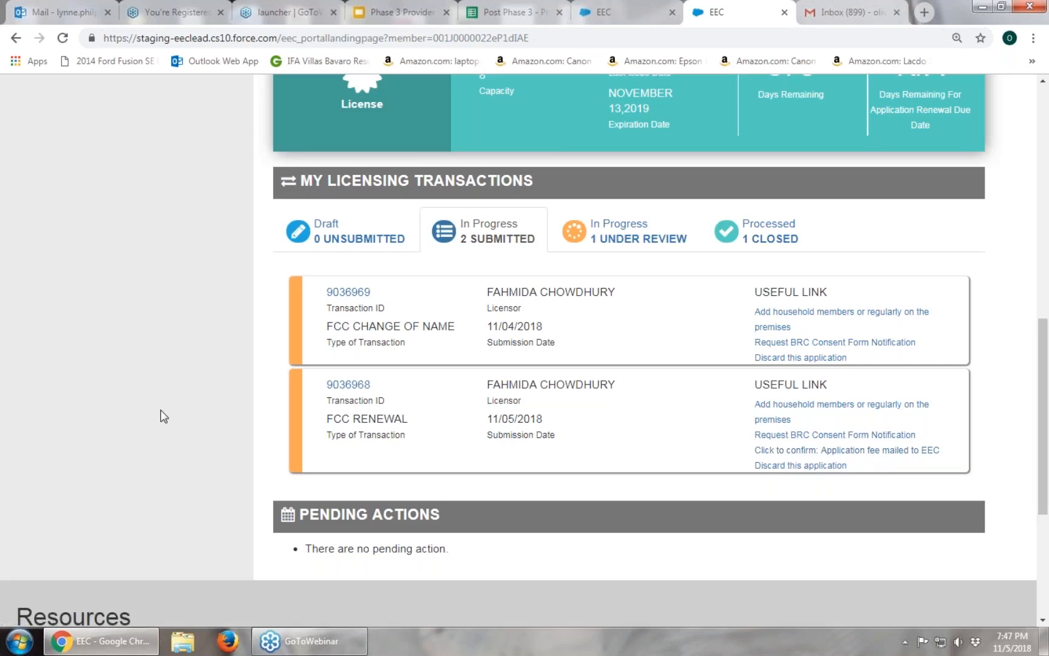
pyautogui.scroll(1, 163, 416)
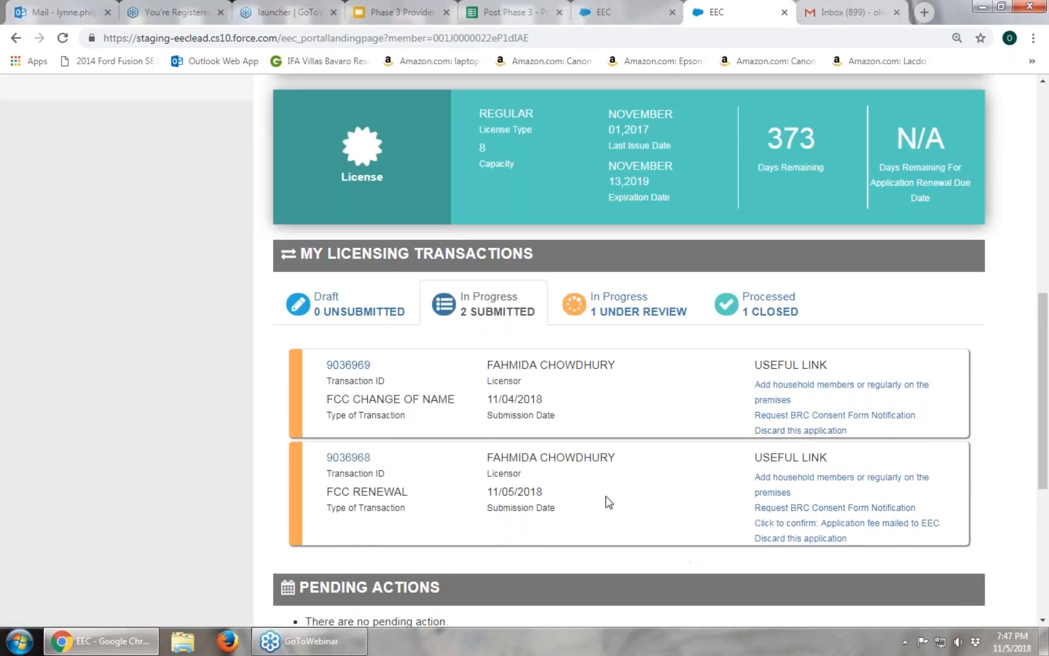
pyautogui.click(629, 313)
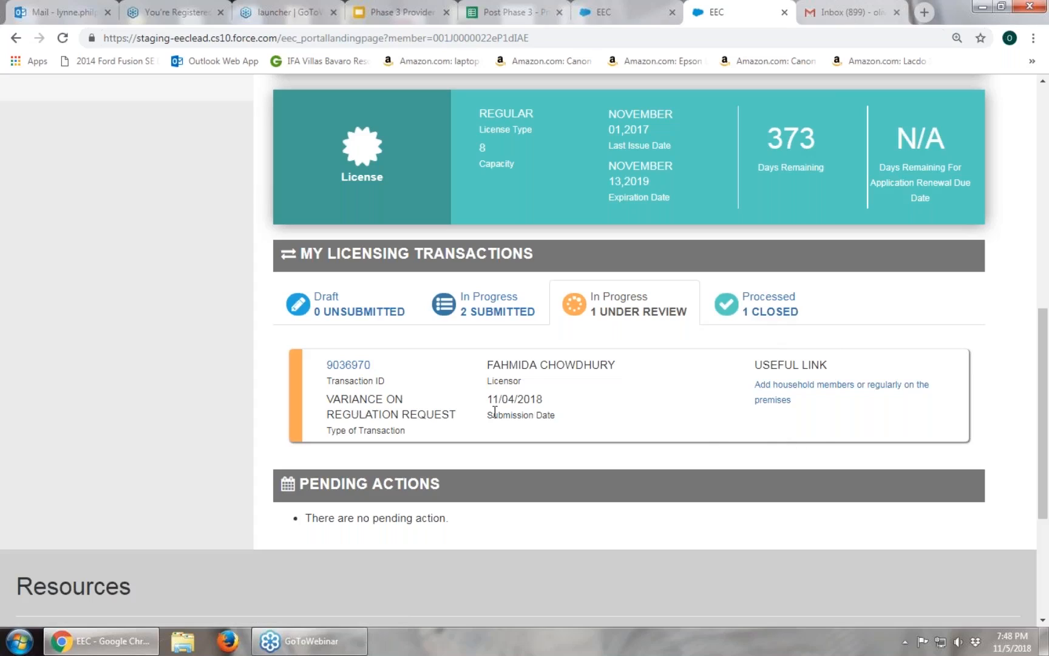
pyautogui.click(789, 312)
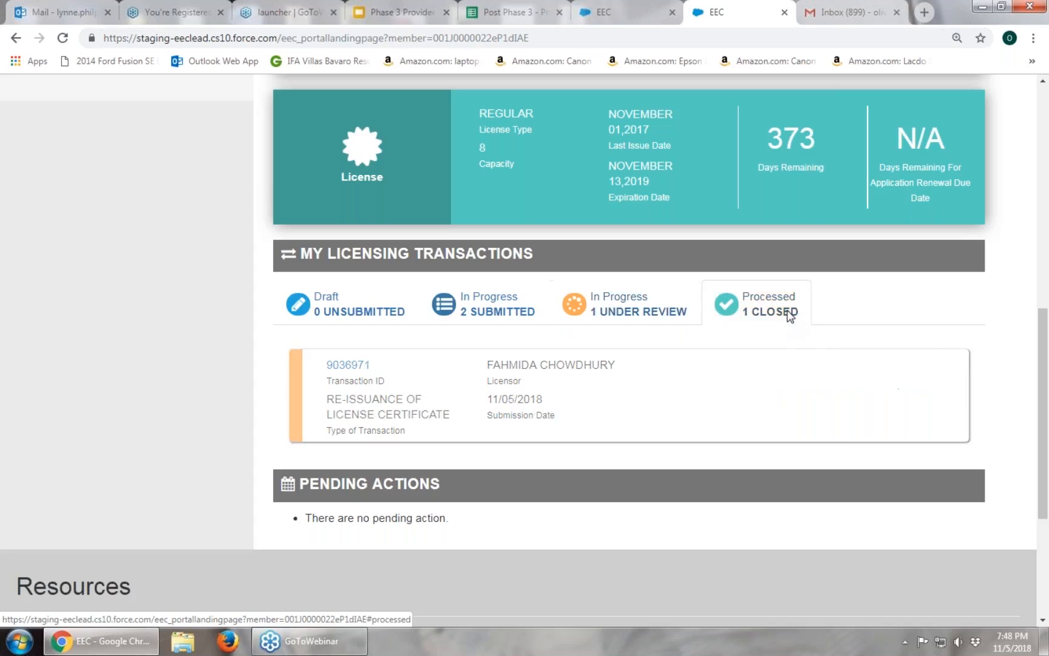